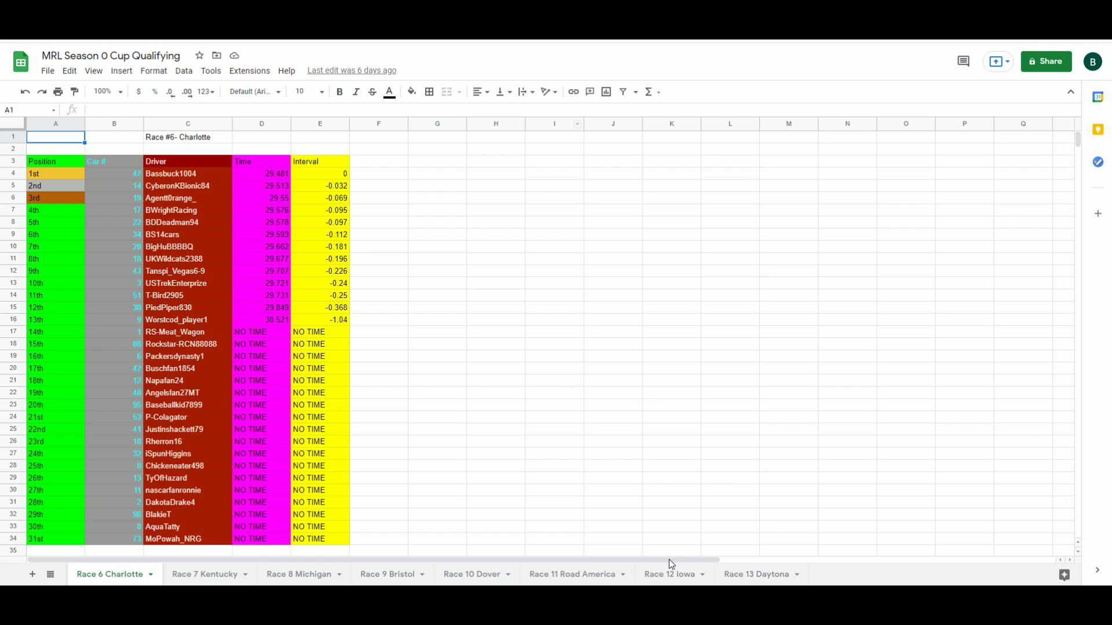
# Step: Open the Race 12 Iowa qualifying sheet and review the drivers who qualified 1st through 4th
pyautogui.click(667, 575)
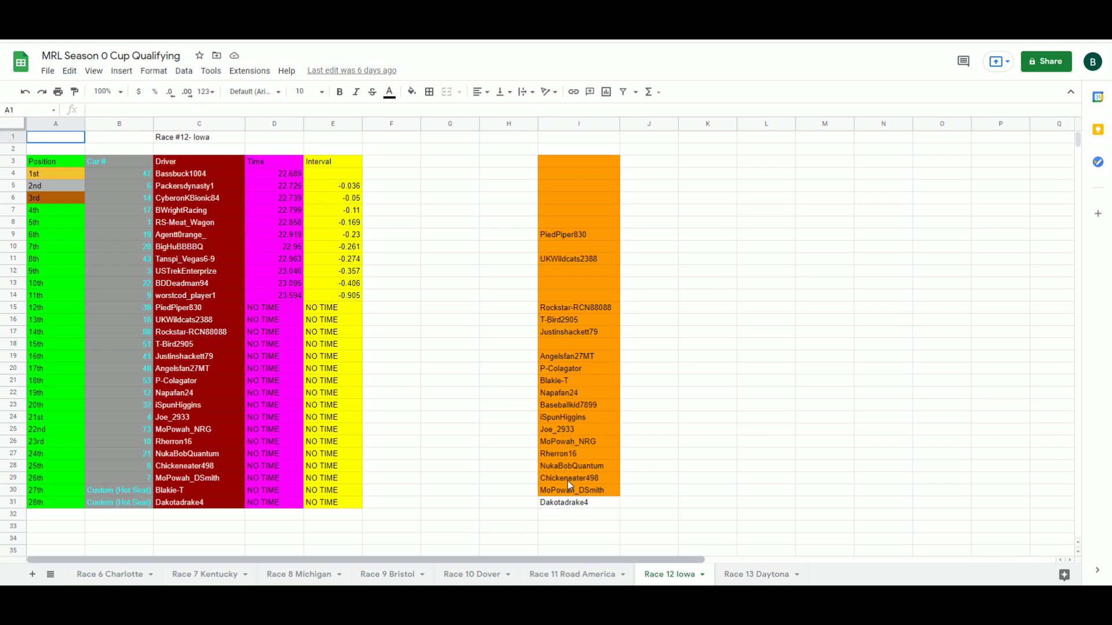
pyautogui.click(177, 175)
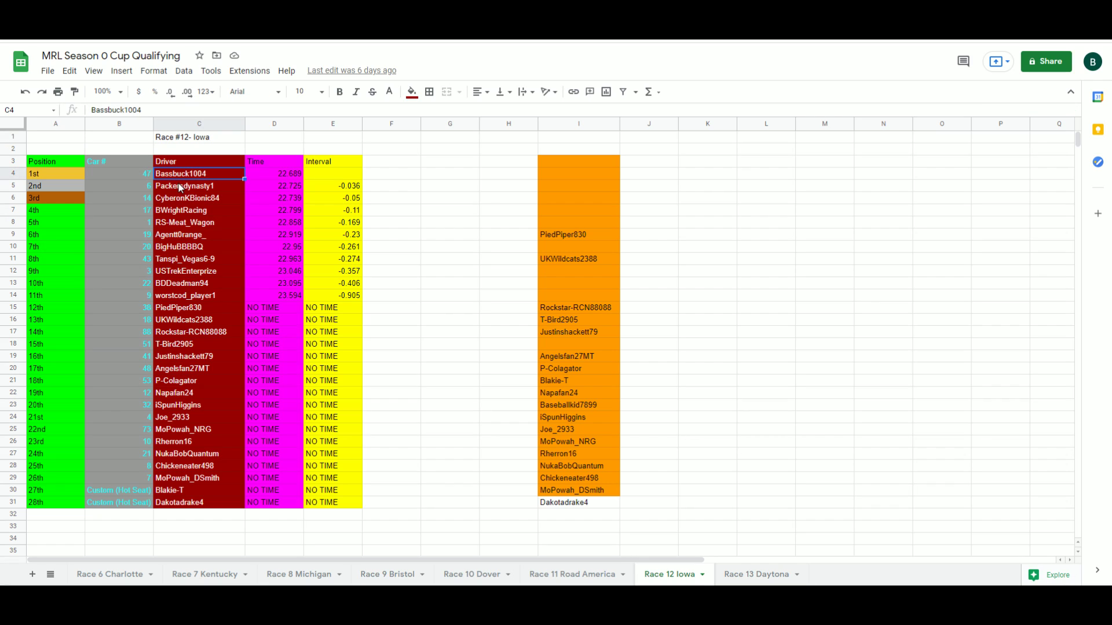
pyautogui.click(179, 187)
pyautogui.click(179, 202)
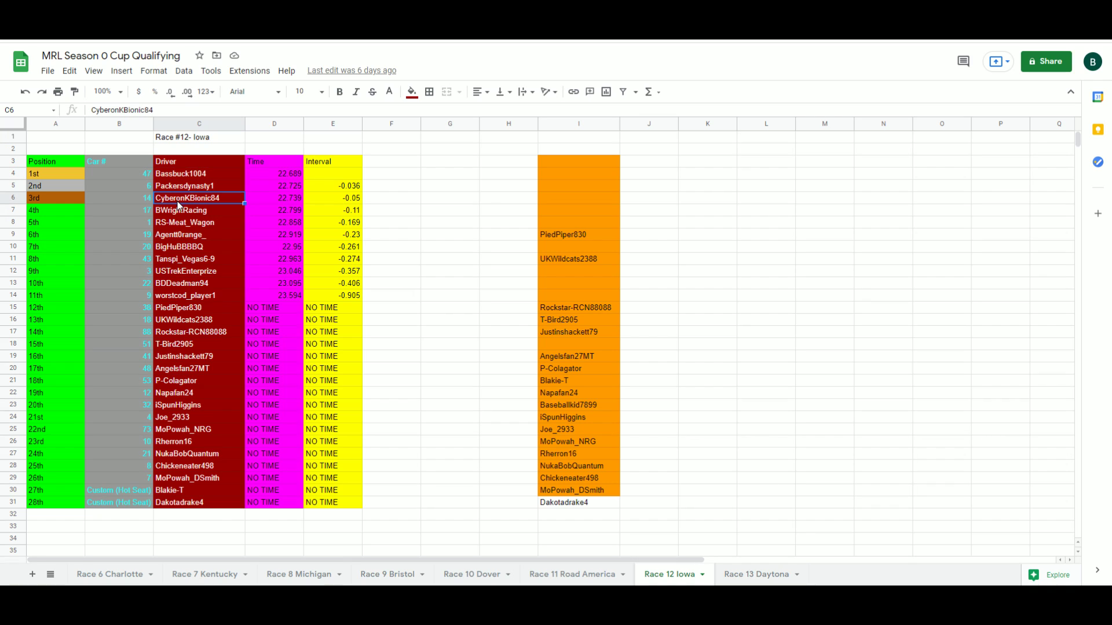
pyautogui.click(178, 213)
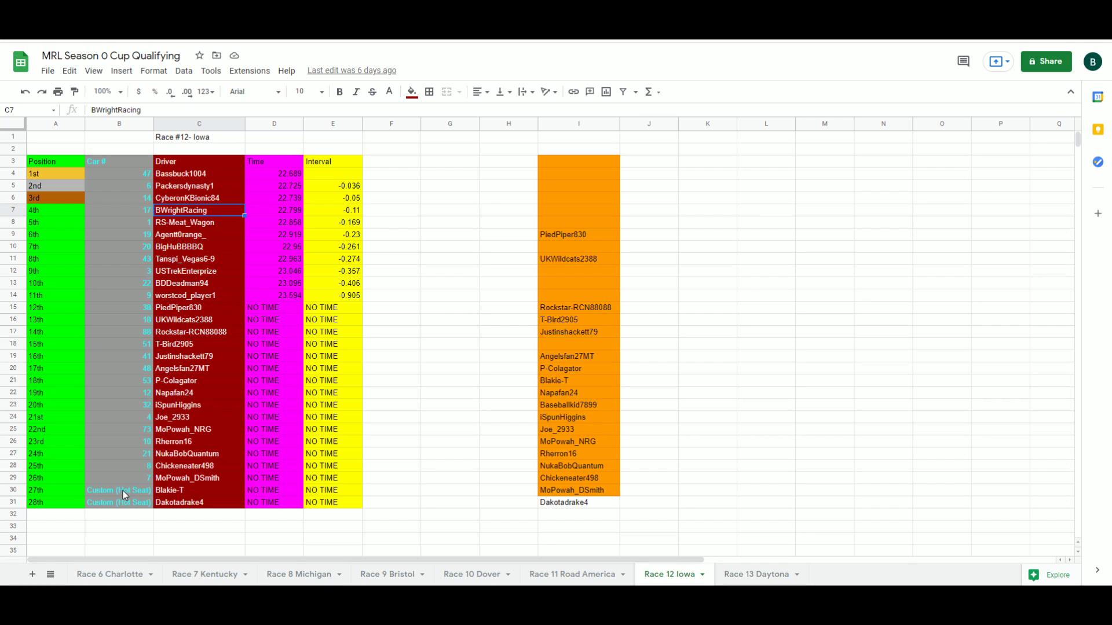
# Step: Review the custom hot seat entries in 27th and 28th and the 1st-place qualifier's car number and driver for Iowa
pyautogui.moveTo(125, 495); pyautogui.dragTo(171, 504)
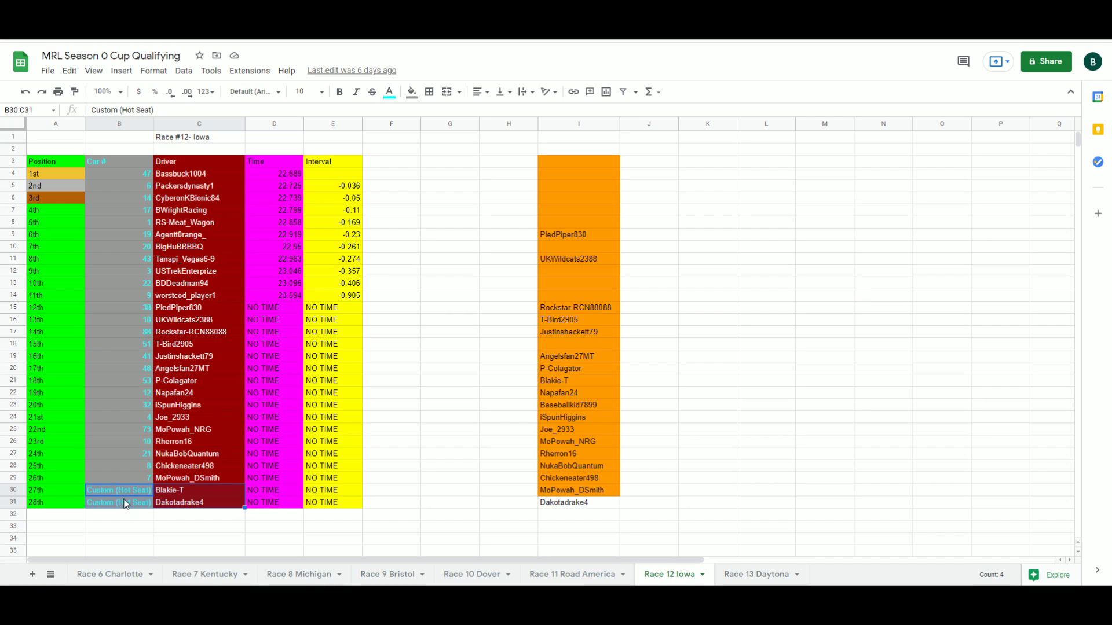
pyautogui.click(125, 504)
pyautogui.moveTo(124, 503); pyautogui.dragTo(196, 507)
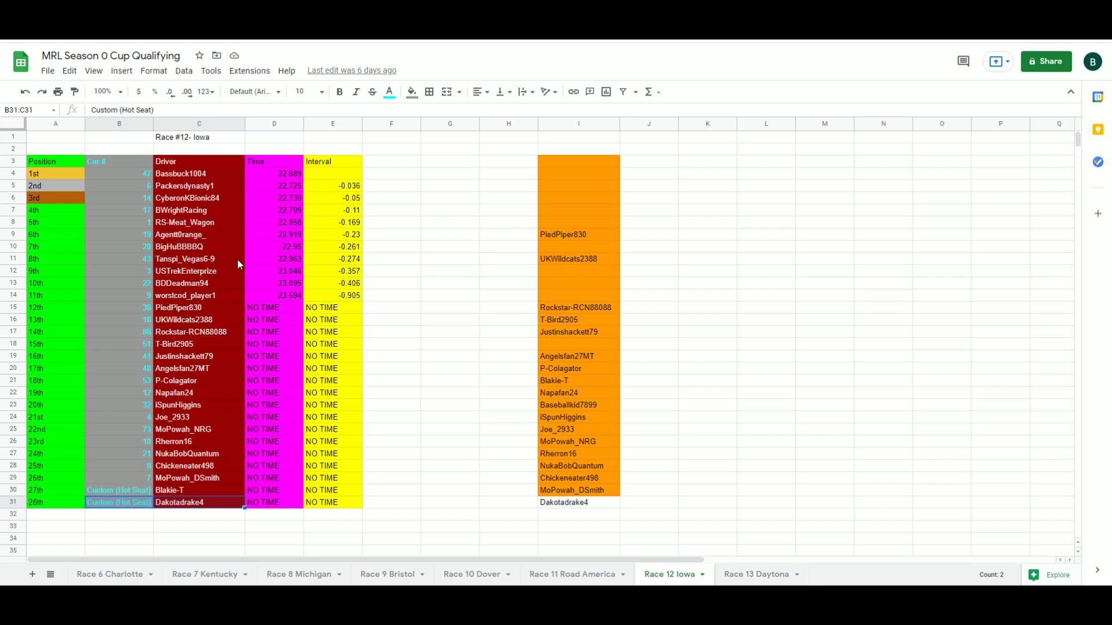
pyautogui.moveTo(128, 176); pyautogui.dragTo(226, 175)
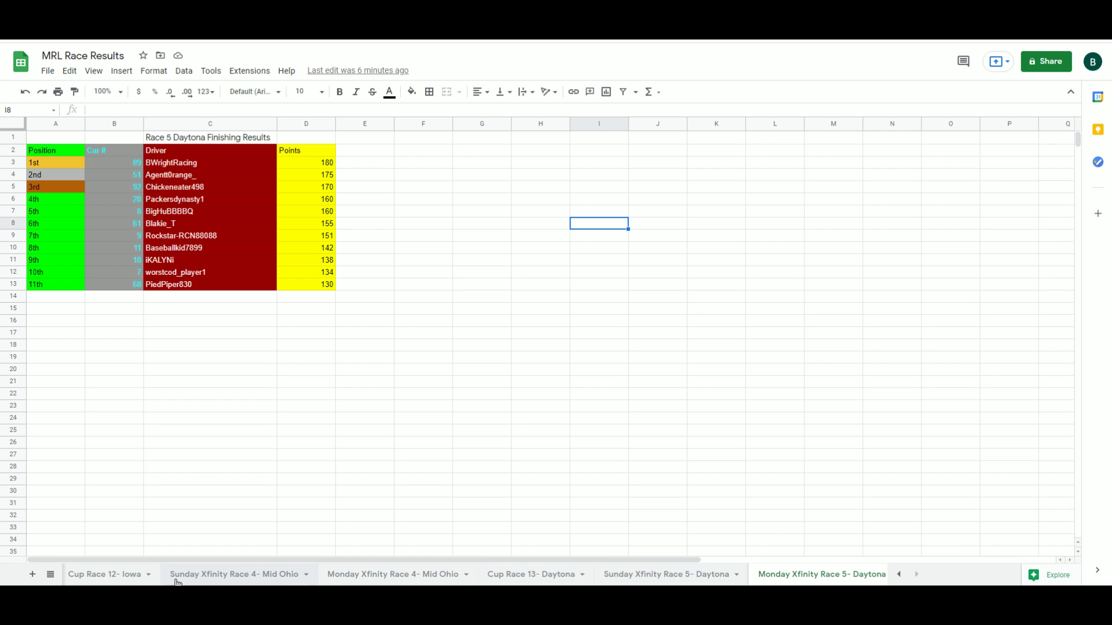
# Step: Switch to the MRL Race Results spreadsheet, open the Cup Race 12- Iowa sheet and review the top three finishers
pyautogui.click(122, 577)
pyautogui.click(148, 190)
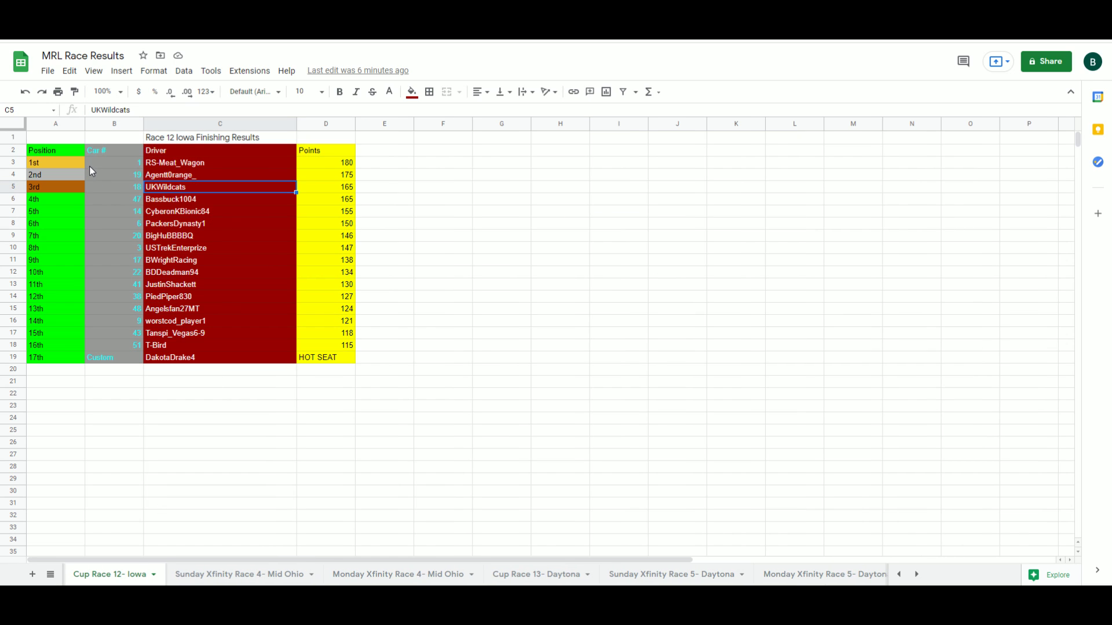
pyautogui.moveTo(93, 164); pyautogui.dragTo(191, 176)
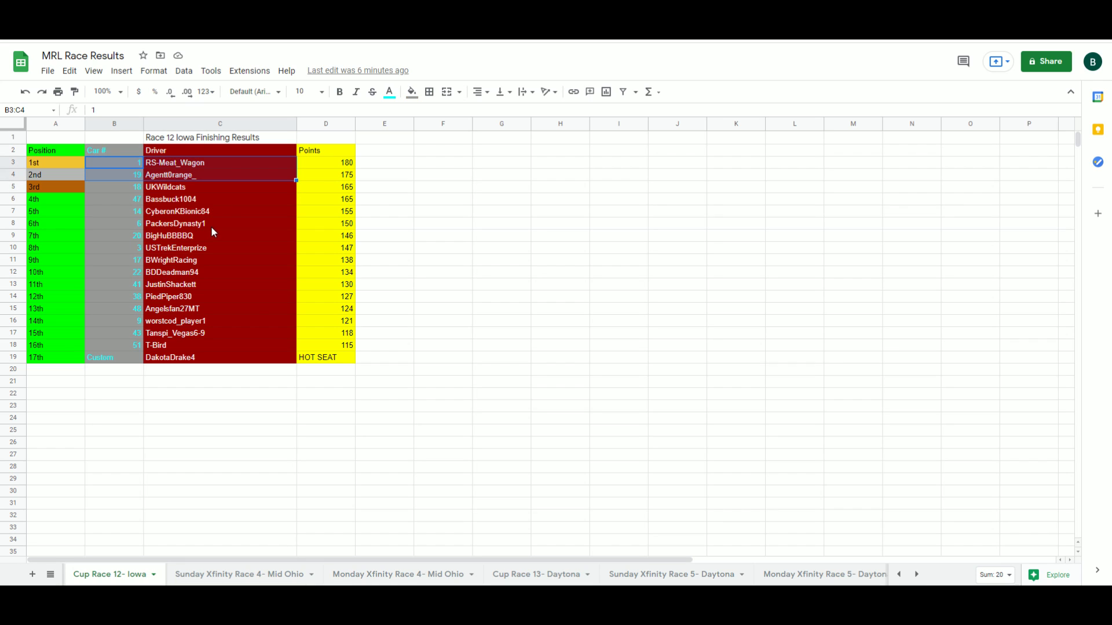
pyautogui.click(139, 165)
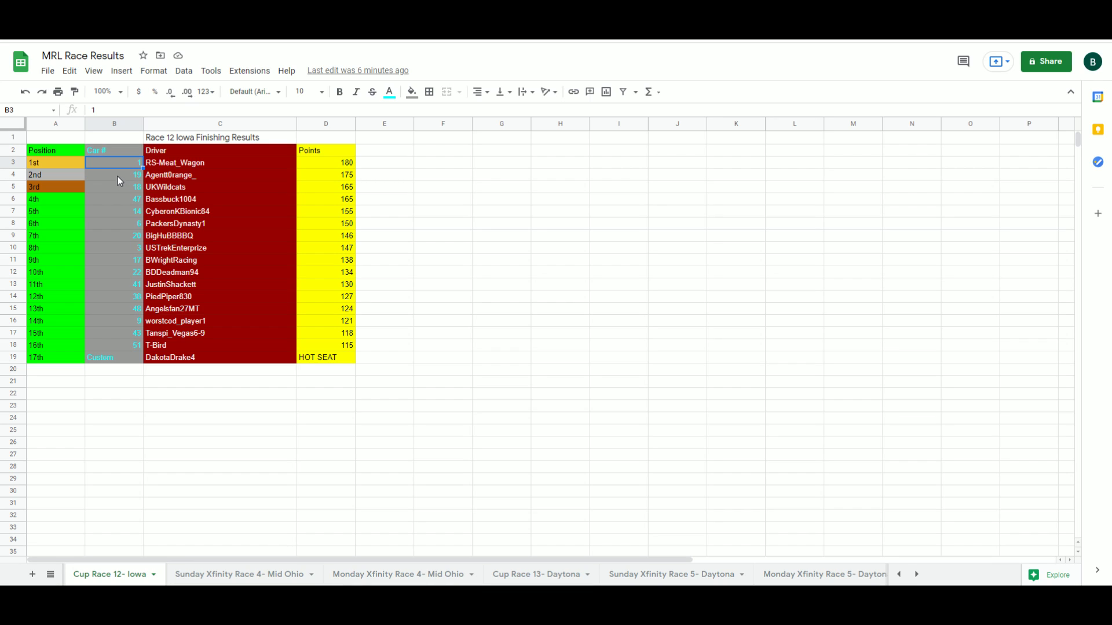
pyautogui.moveTo(142, 179); pyautogui.dragTo(181, 178)
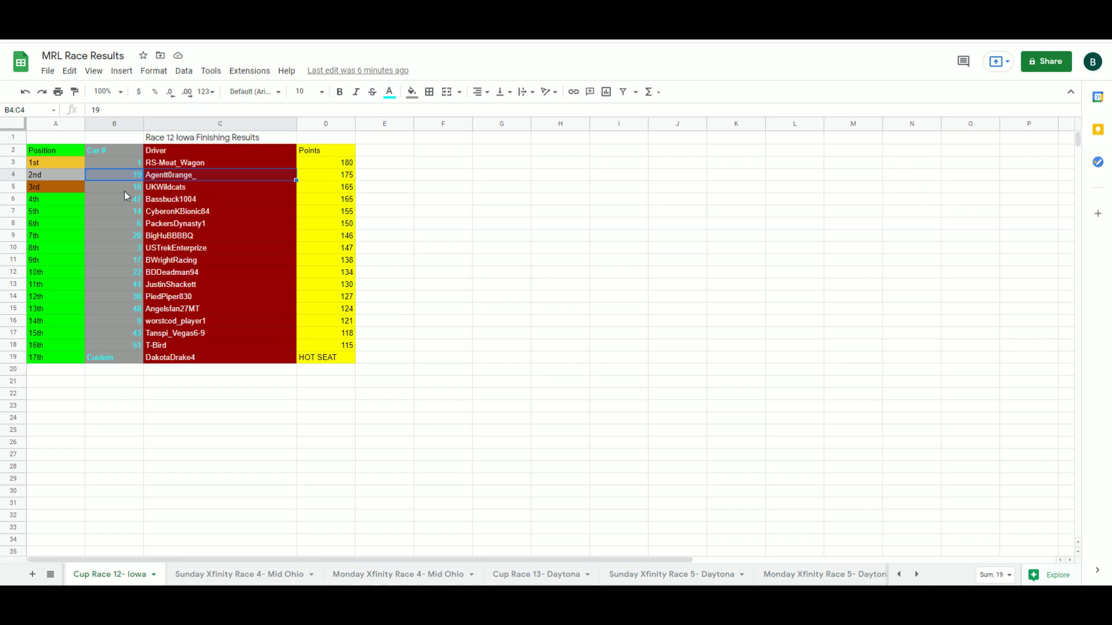
pyautogui.moveTo(131, 189); pyautogui.dragTo(174, 188)
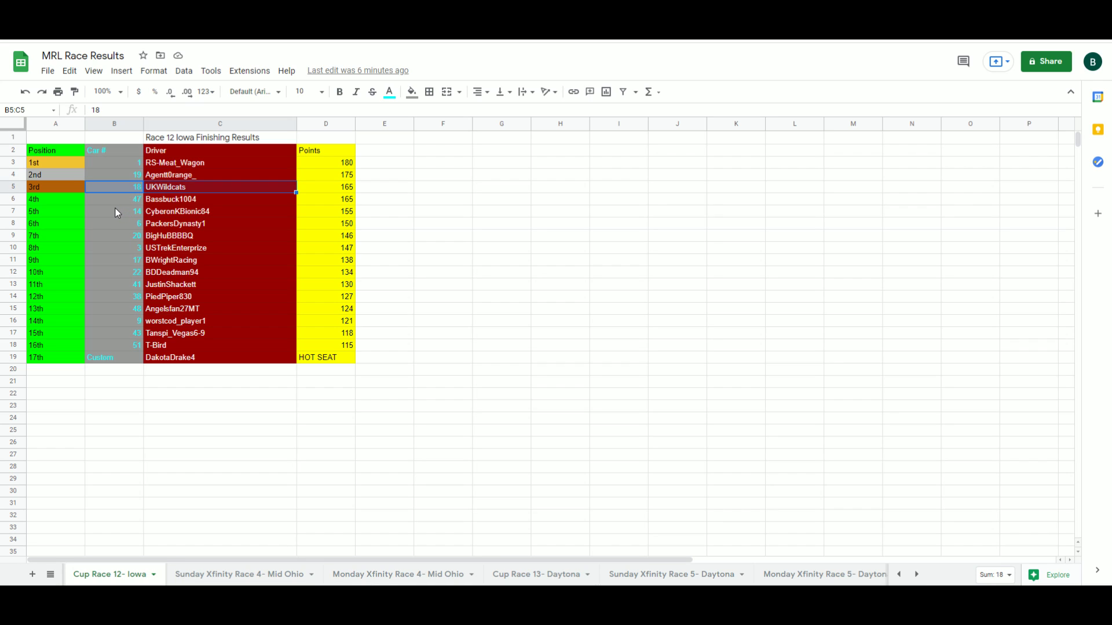
# Step: Review the car numbers and drivers of selected 4th- to 11th-place finishers in the Iowa race results
pyautogui.click(120, 200)
pyautogui.click(163, 203)
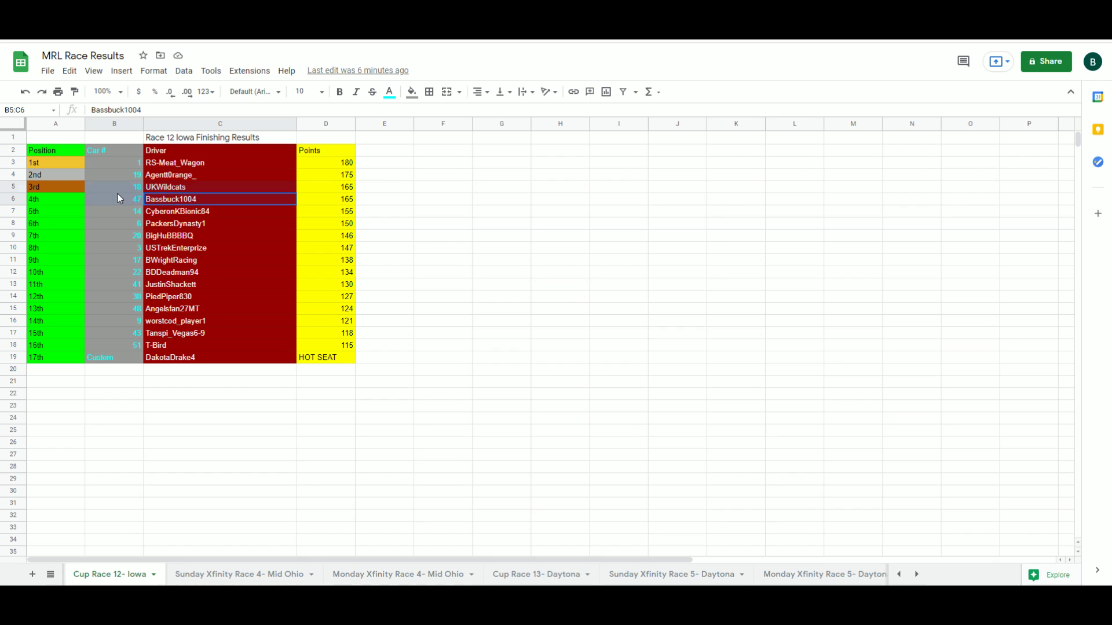
pyautogui.click(127, 222)
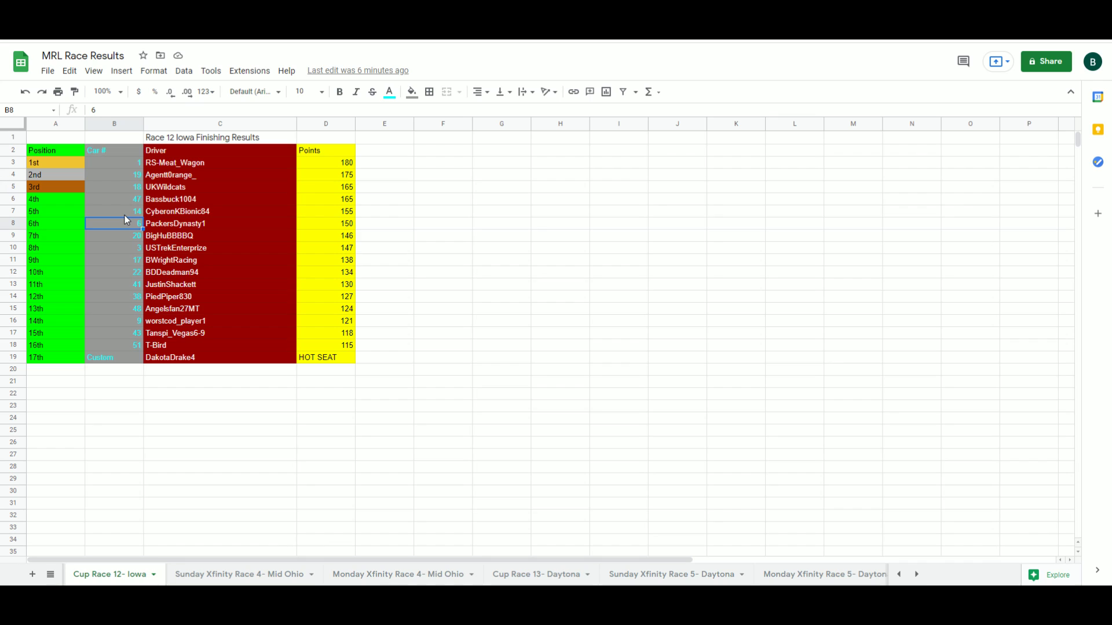
pyautogui.moveTo(129, 212); pyautogui.dragTo(178, 209)
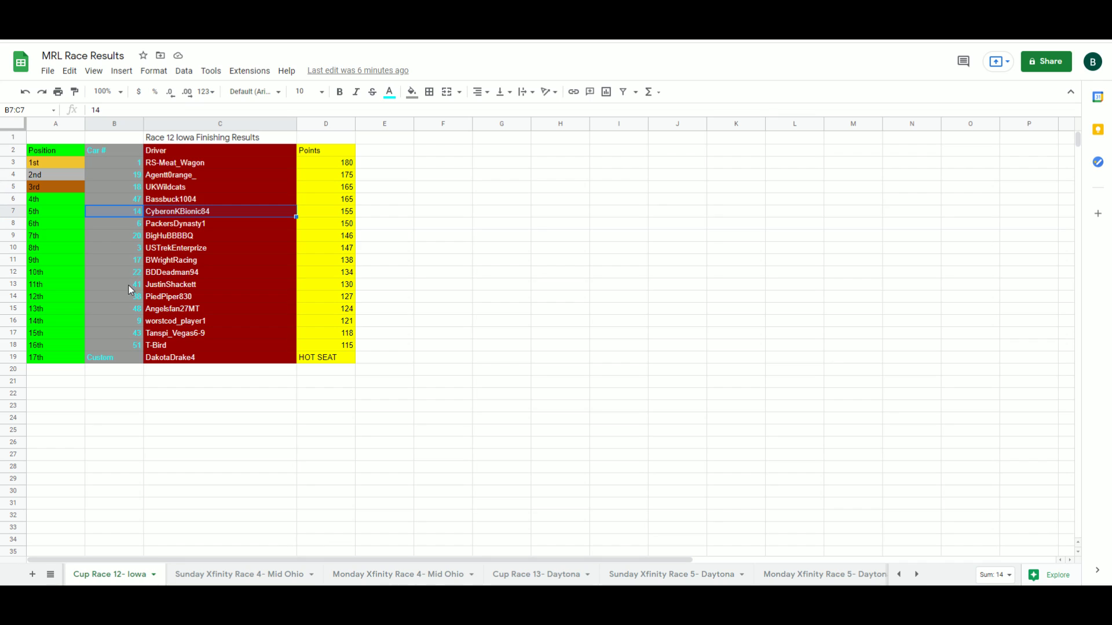
pyautogui.moveTo(130, 286); pyautogui.dragTo(169, 286)
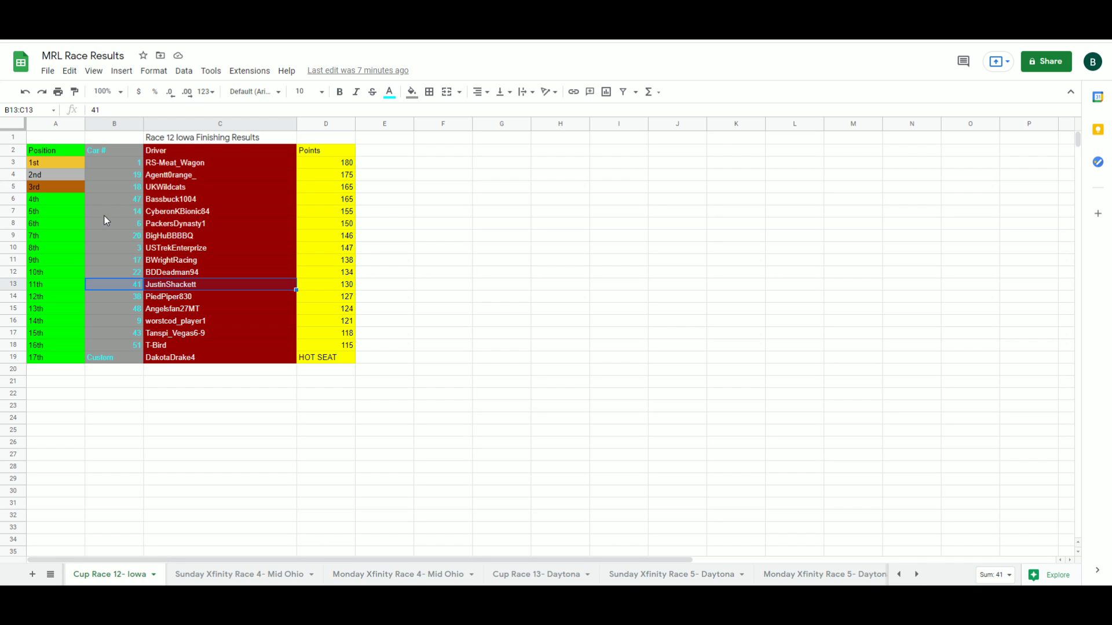
pyautogui.moveTo(110, 212); pyautogui.dragTo(189, 210)
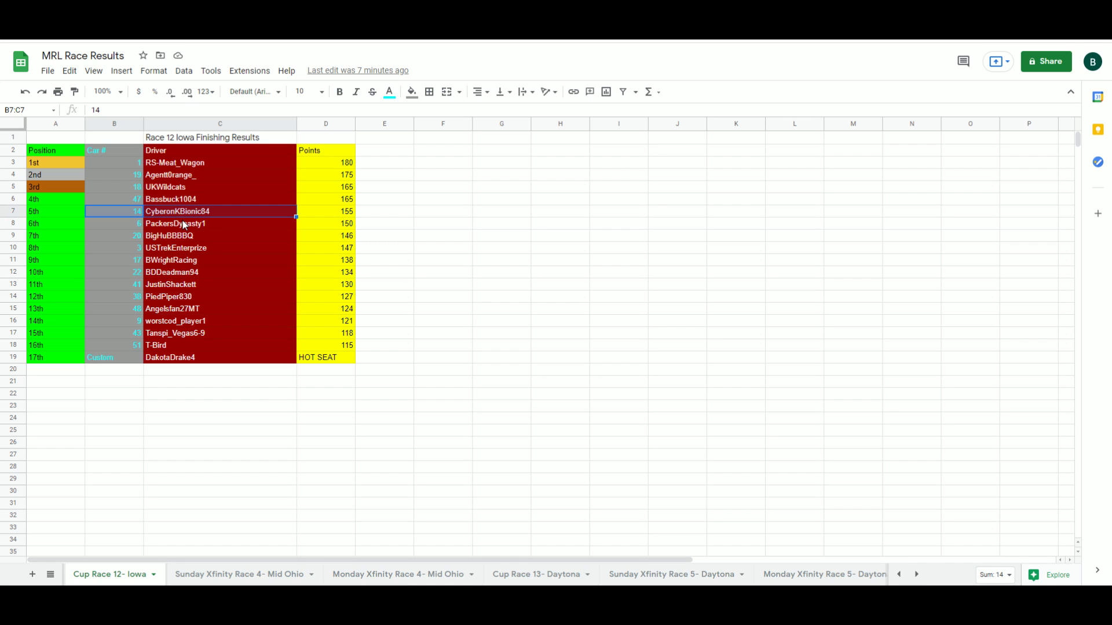
pyautogui.moveTo(128, 277); pyautogui.dragTo(191, 281)
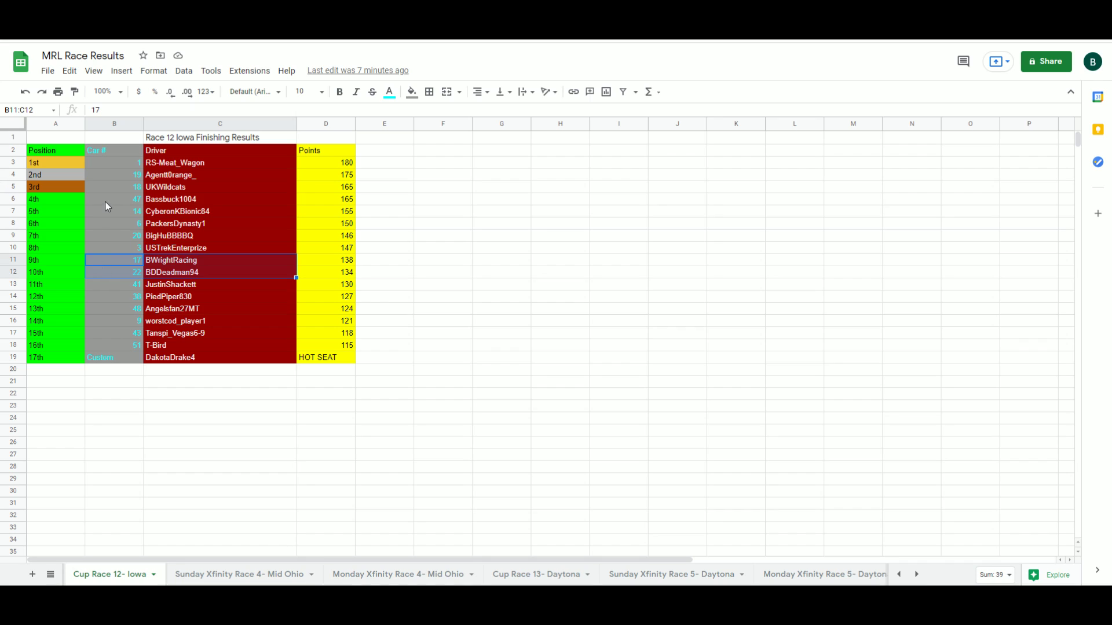
pyautogui.moveTo(116, 227); pyautogui.dragTo(174, 226)
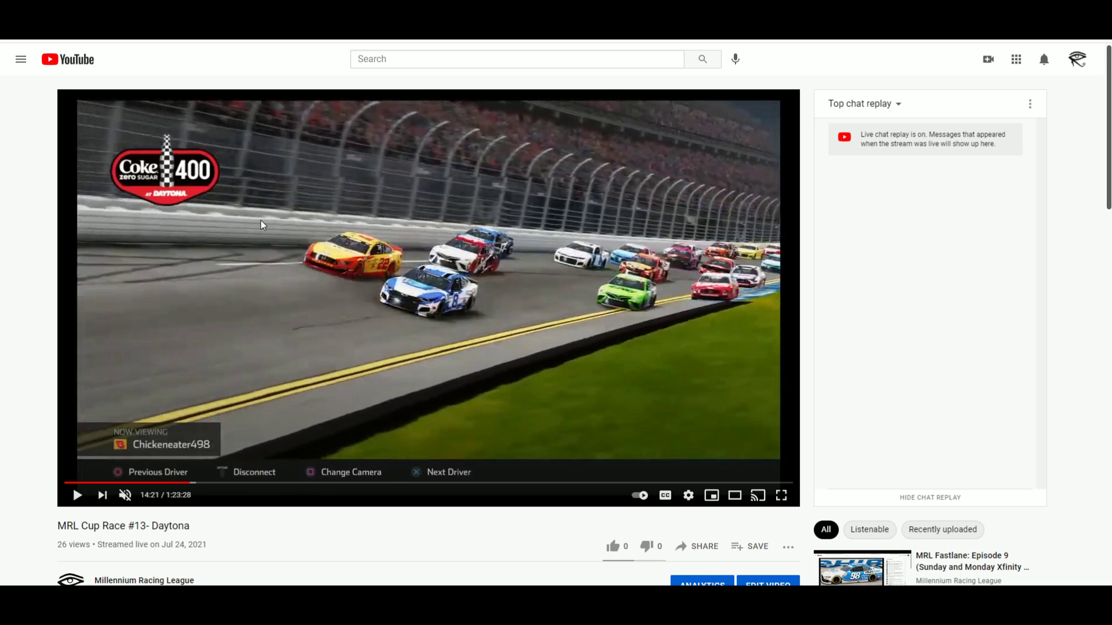
# Step: Switch to the MRL Cup Race #13- Daytona video on YouTube and resume its playback
pyautogui.click(247, 374)
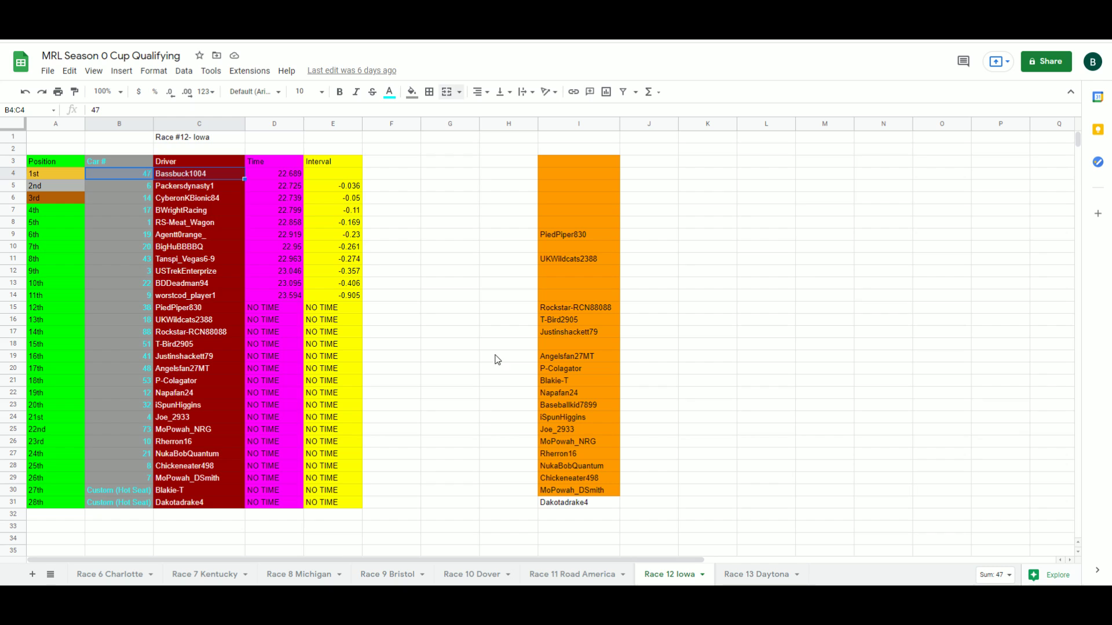
# Step: In the MRL Season 0 Cup Qualifying spreadsheet, open the Race 13 Daytona sheet and review the top three qualifiers, including the 2nd-place interval
pyautogui.click(757, 575)
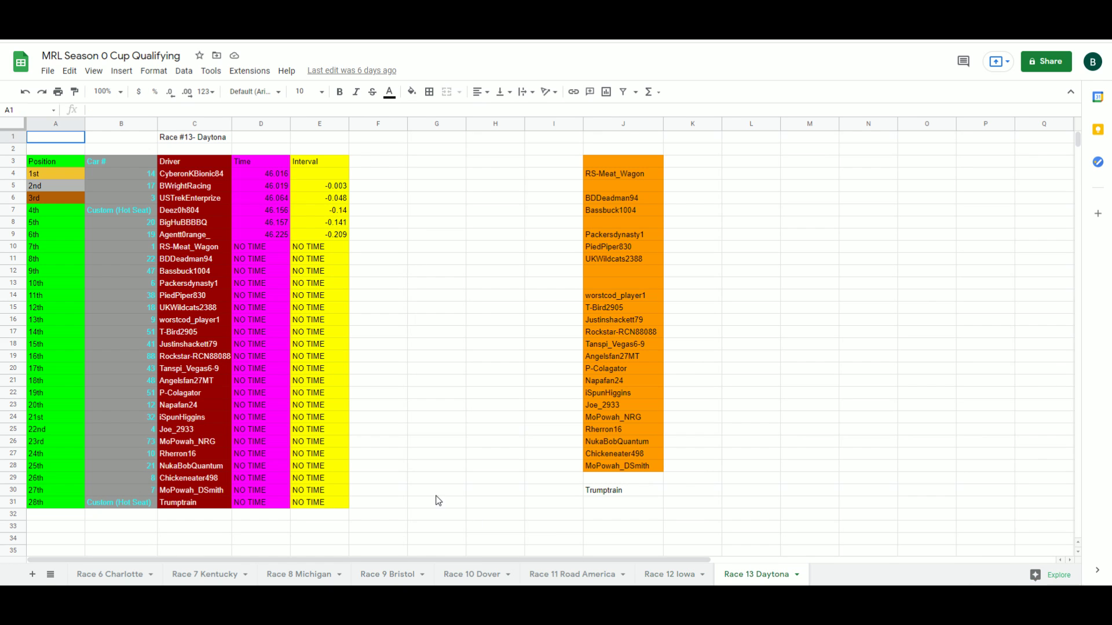
pyautogui.click(120, 172)
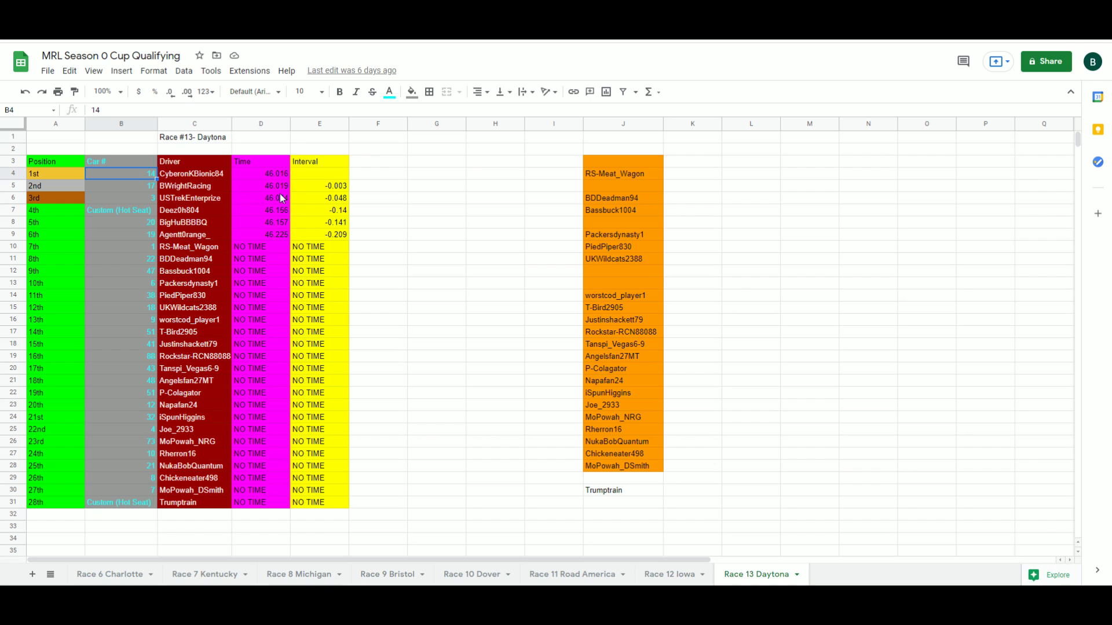
pyautogui.click(299, 190)
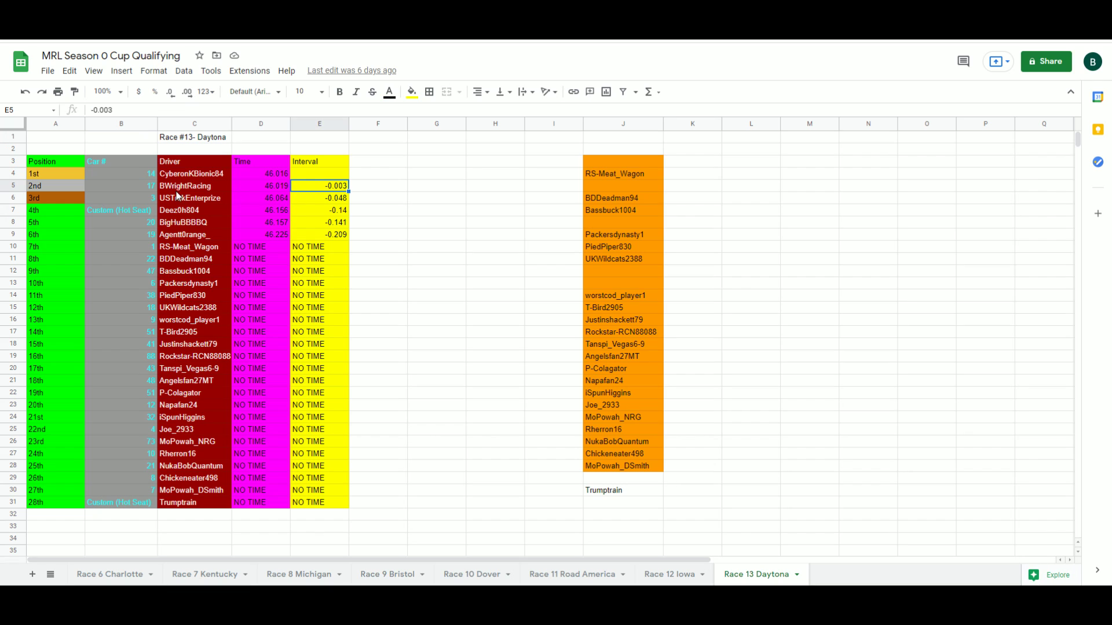
pyautogui.moveTo(150, 189); pyautogui.dragTo(318, 188)
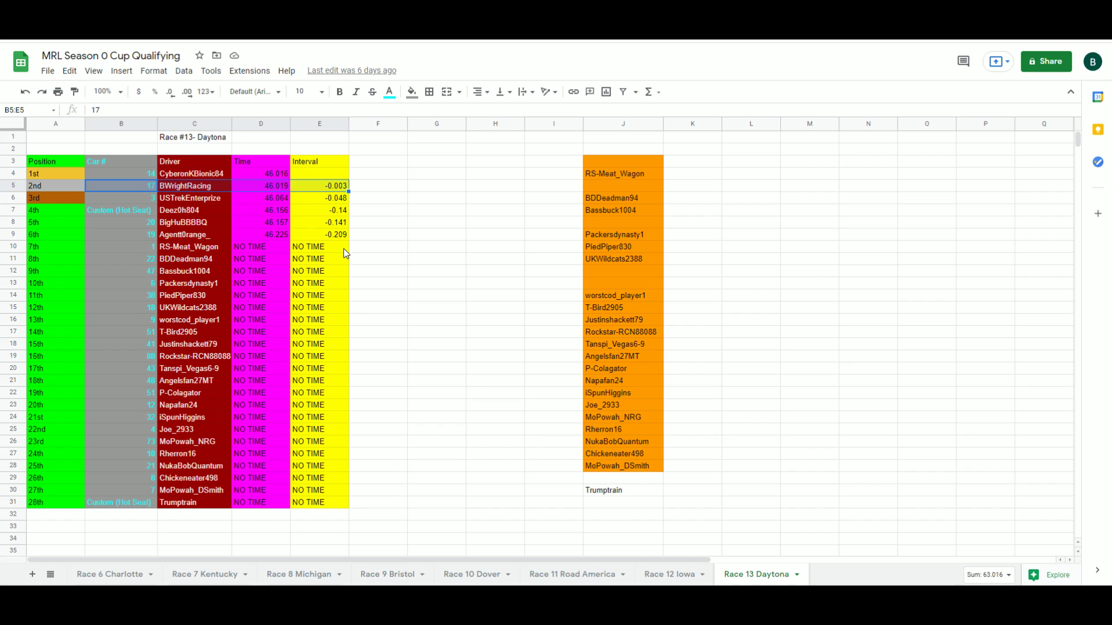
pyautogui.click(111, 201)
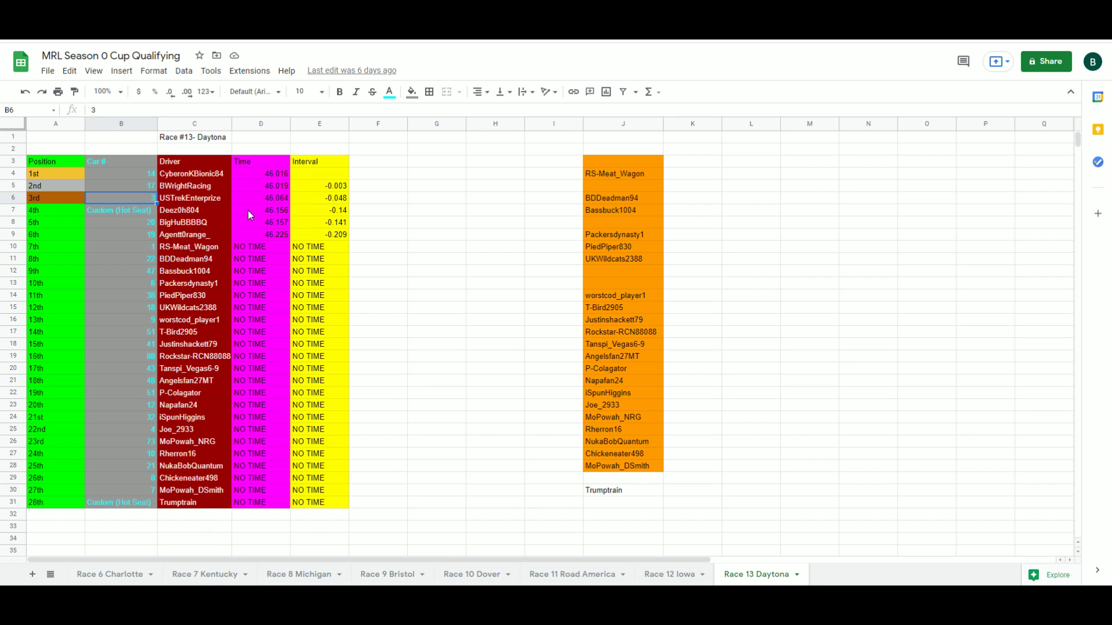
# Step: Compare the custom hot seat entries and drivers in 4th and 28th on the Daytona qualifying sheet
pyautogui.click(137, 213)
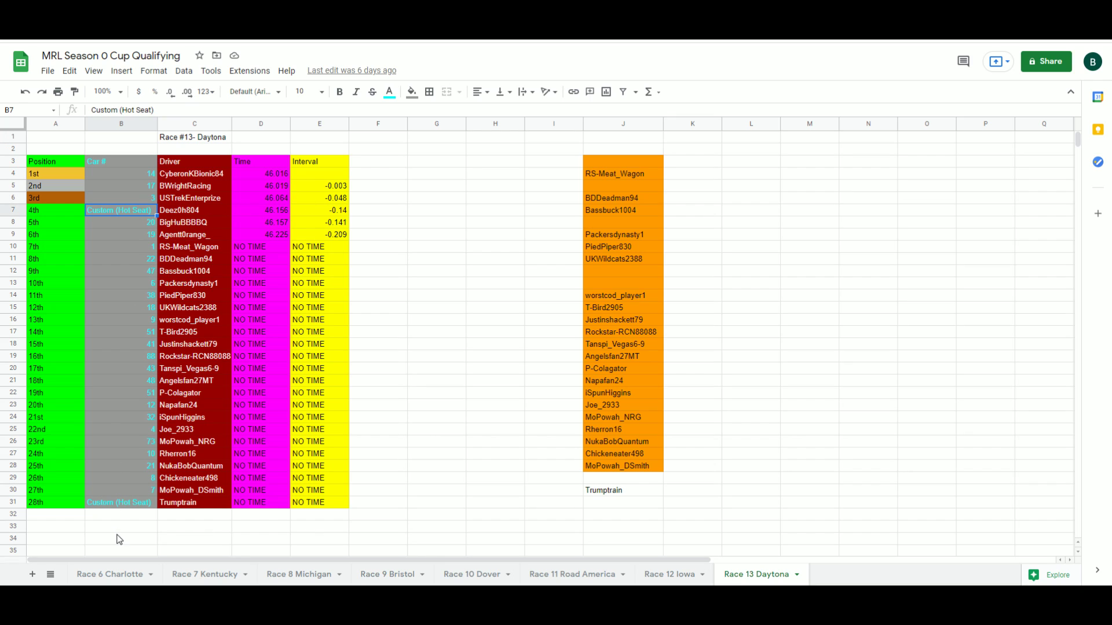
pyautogui.click(128, 503)
pyautogui.click(126, 212)
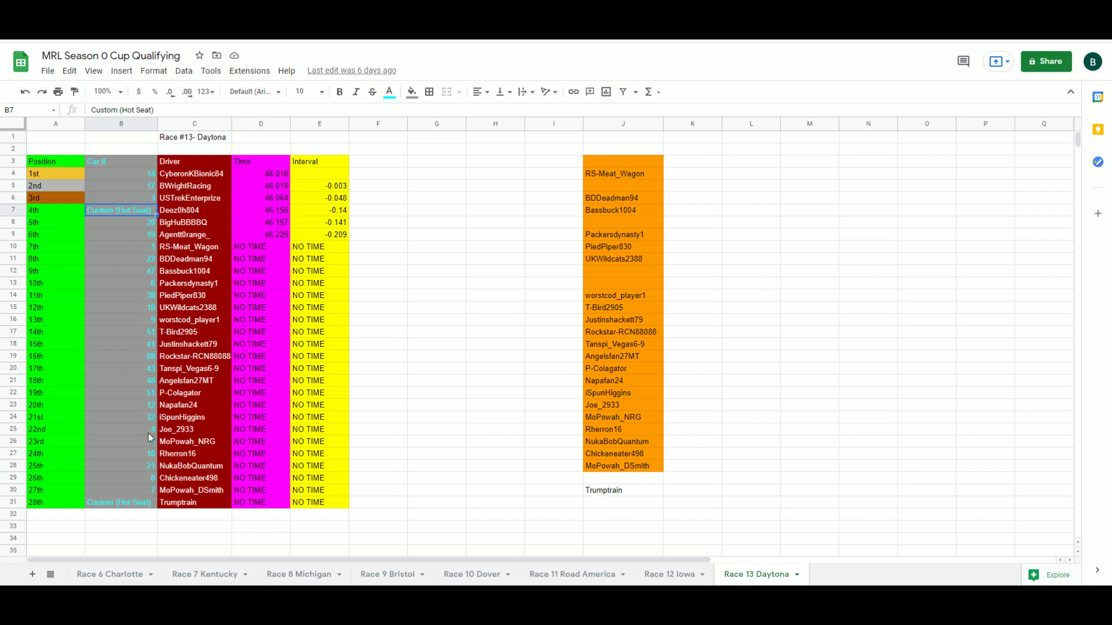
pyautogui.click(133, 507)
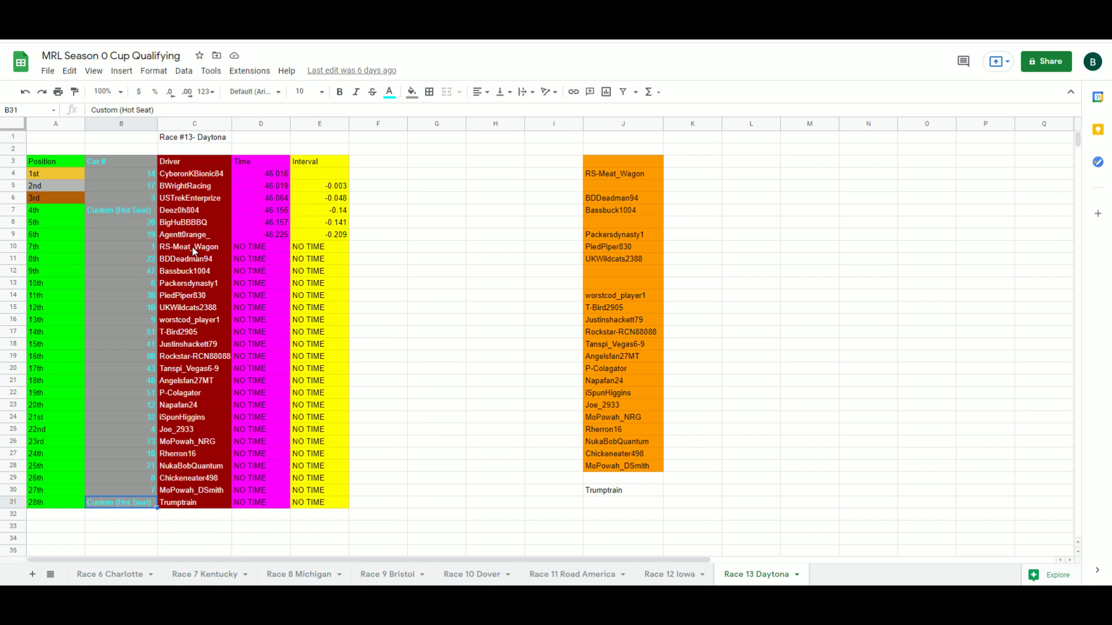
pyautogui.click(187, 215)
pyautogui.click(179, 505)
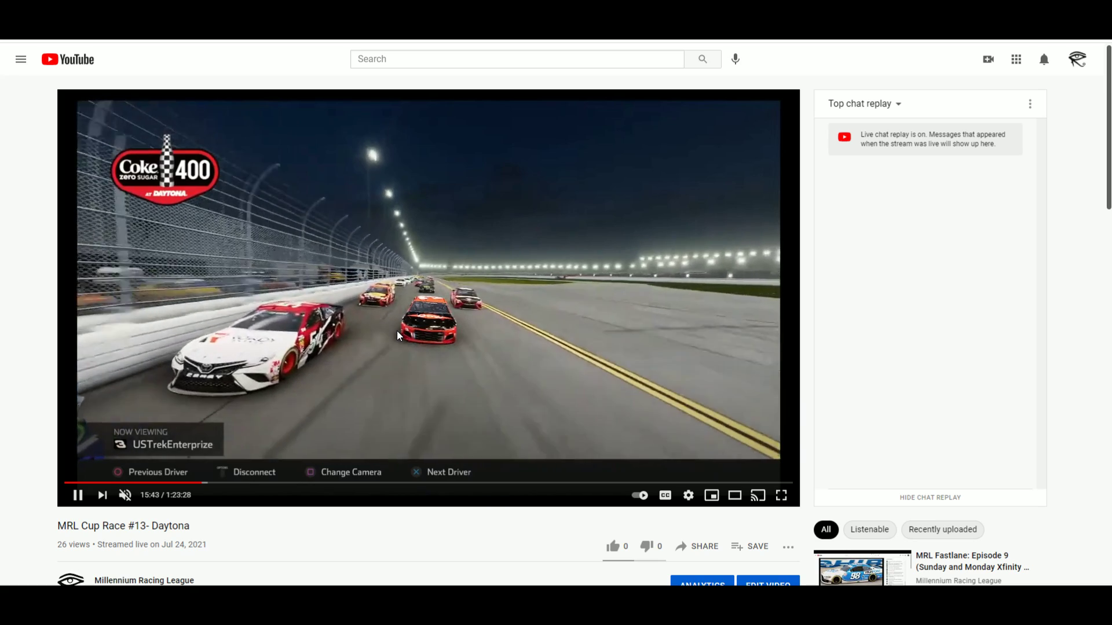
# Step: Switch to the Daytona race video on YouTube and alternately pause and resume it to examine the cars in the pack
pyautogui.click(398, 404)
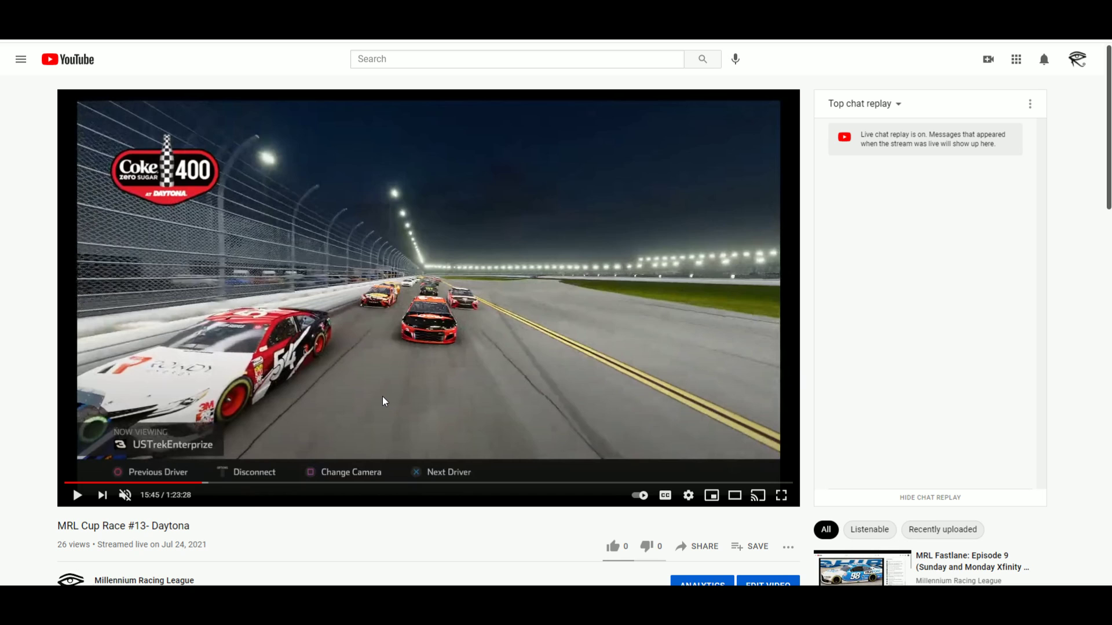
pyautogui.click(382, 399)
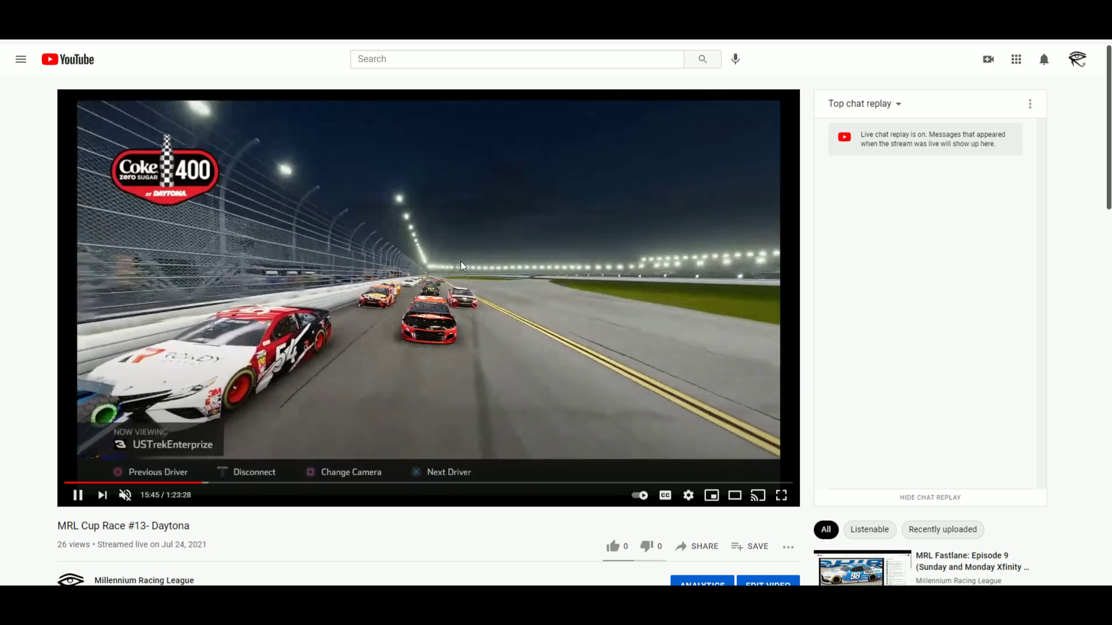
pyautogui.click(428, 285)
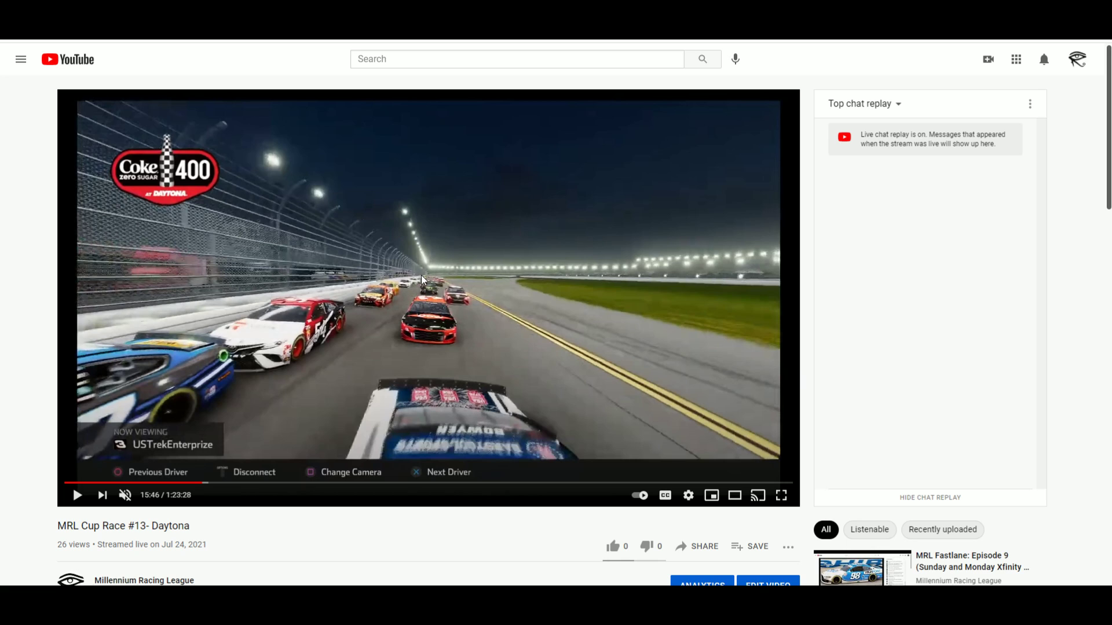
pyautogui.click(508, 387)
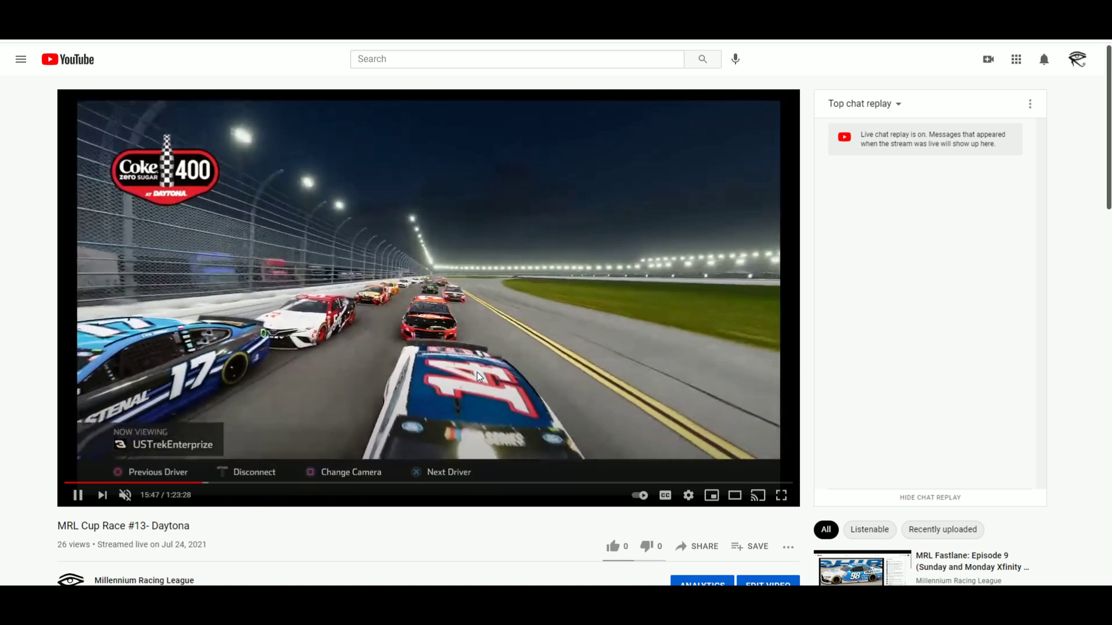
pyautogui.click(477, 371)
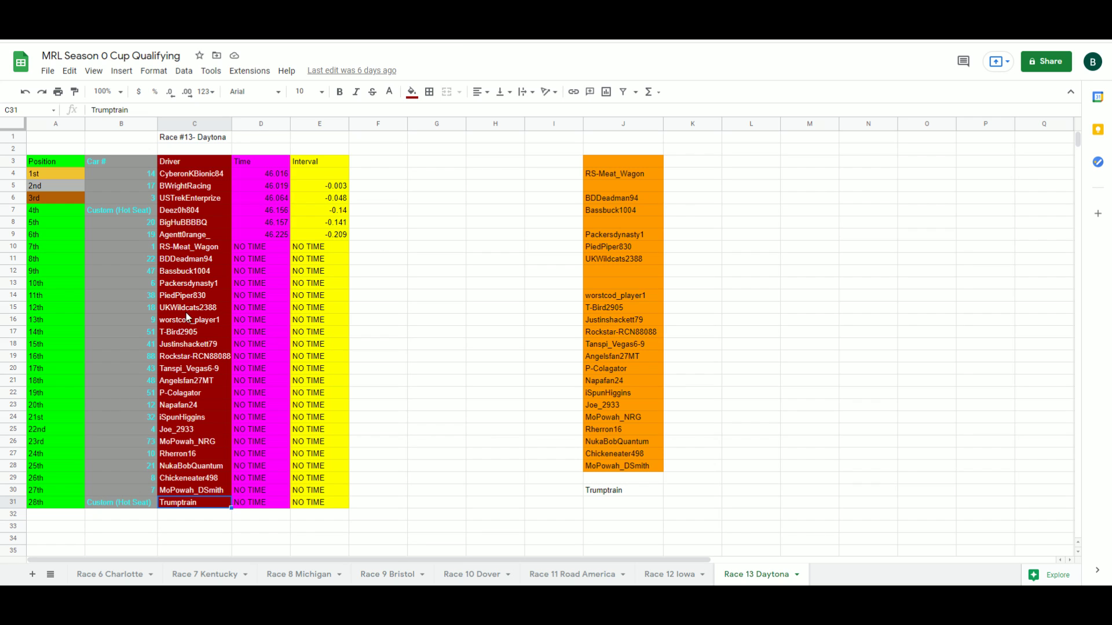
# Step: Return to the Race 13 Daytona qualifying sheet and check the driver in 16th position
pyautogui.click(194, 357)
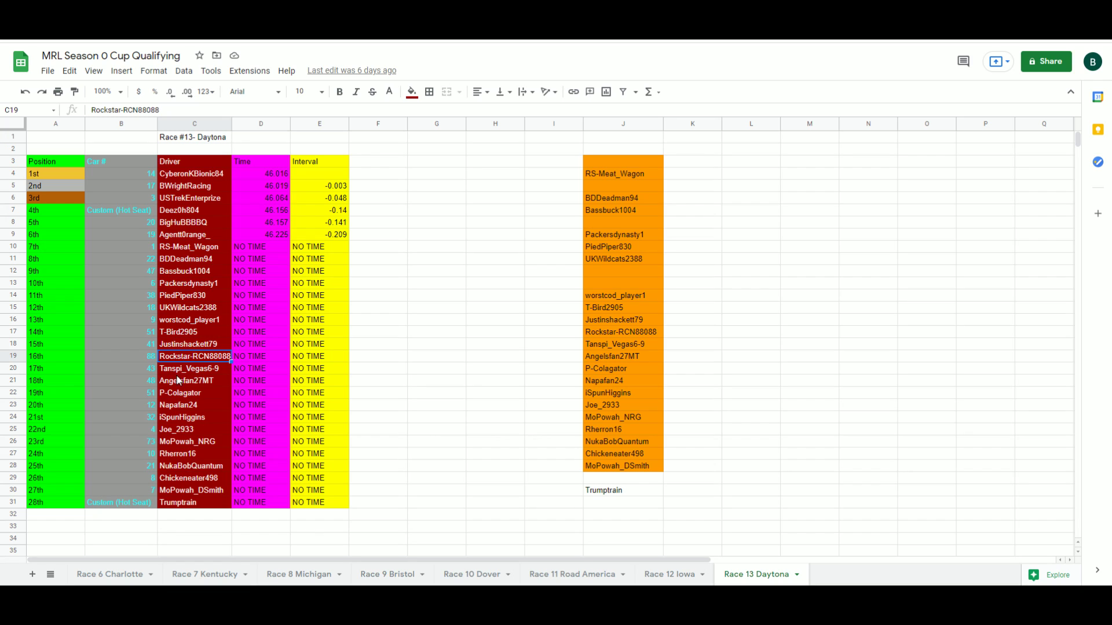
# Step: Check the drivers in 19th and 20th positions on the Race 13 Daytona qualifying sheet
pyautogui.click(181, 394)
pyautogui.click(180, 406)
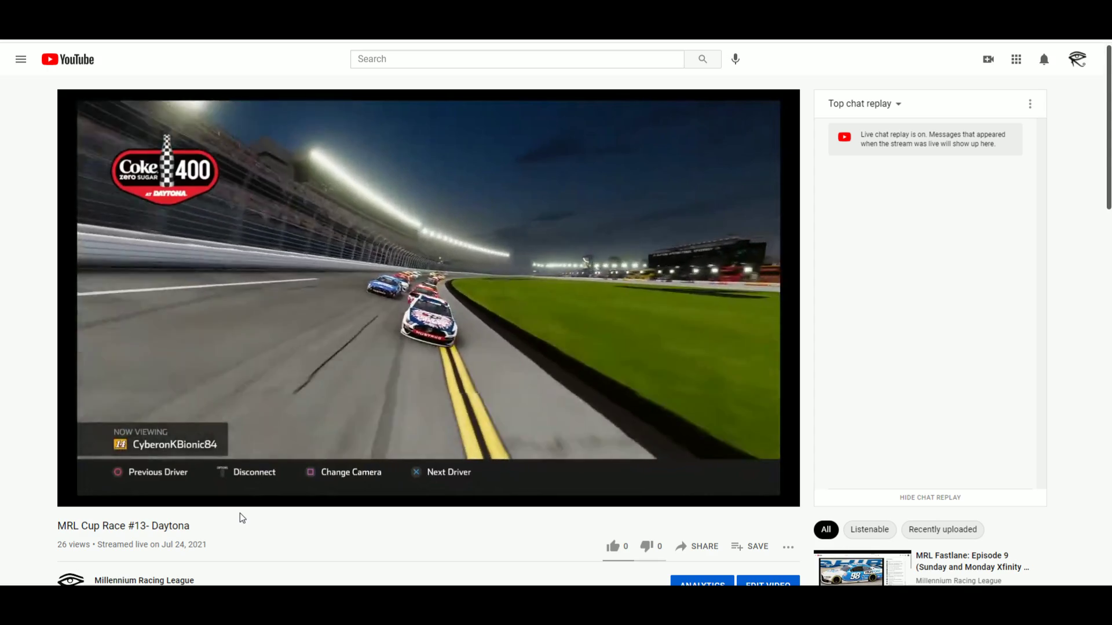
# Step: Skip ahead in the Daytona race video to about 18:20 and 20:08, pausing and resuming at the second point to examine the pack
pyautogui.moveTo(228, 496)
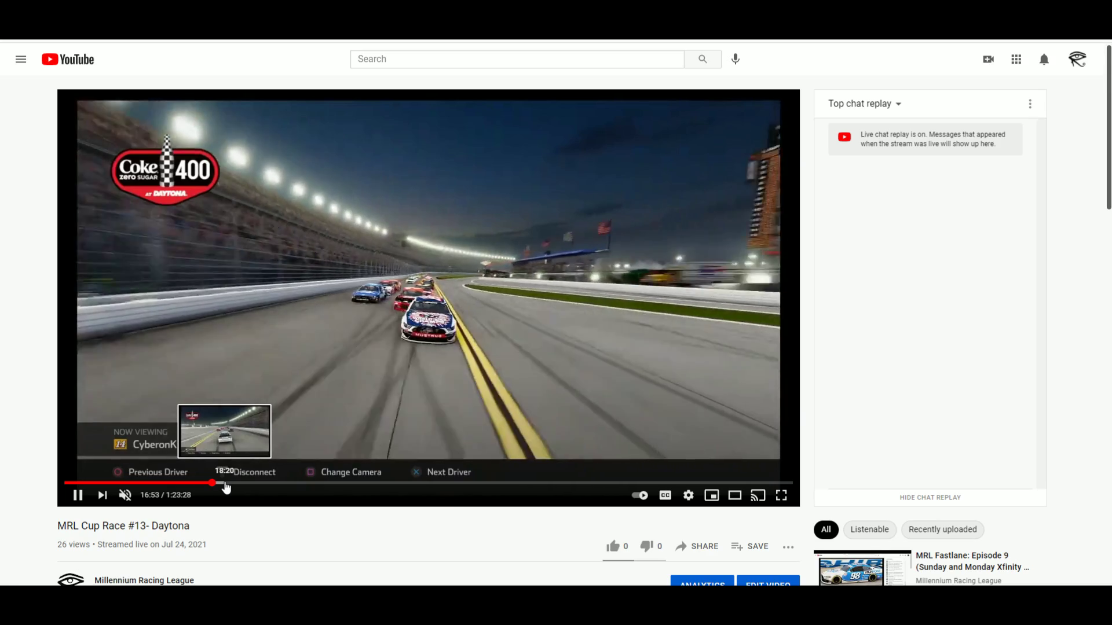
pyautogui.click(226, 483)
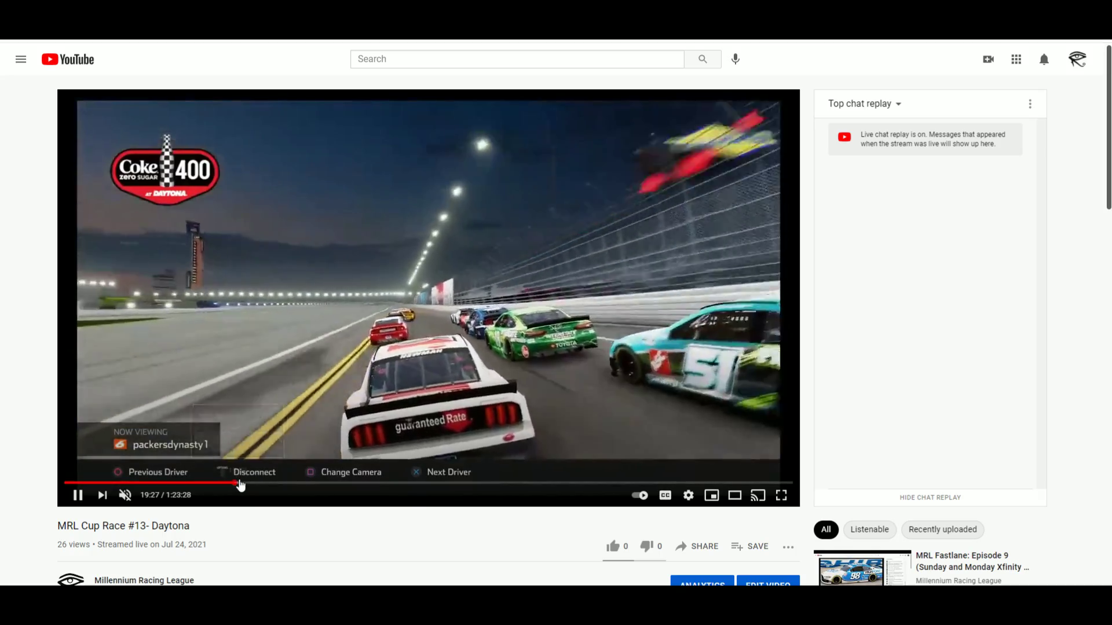
pyautogui.click(240, 483)
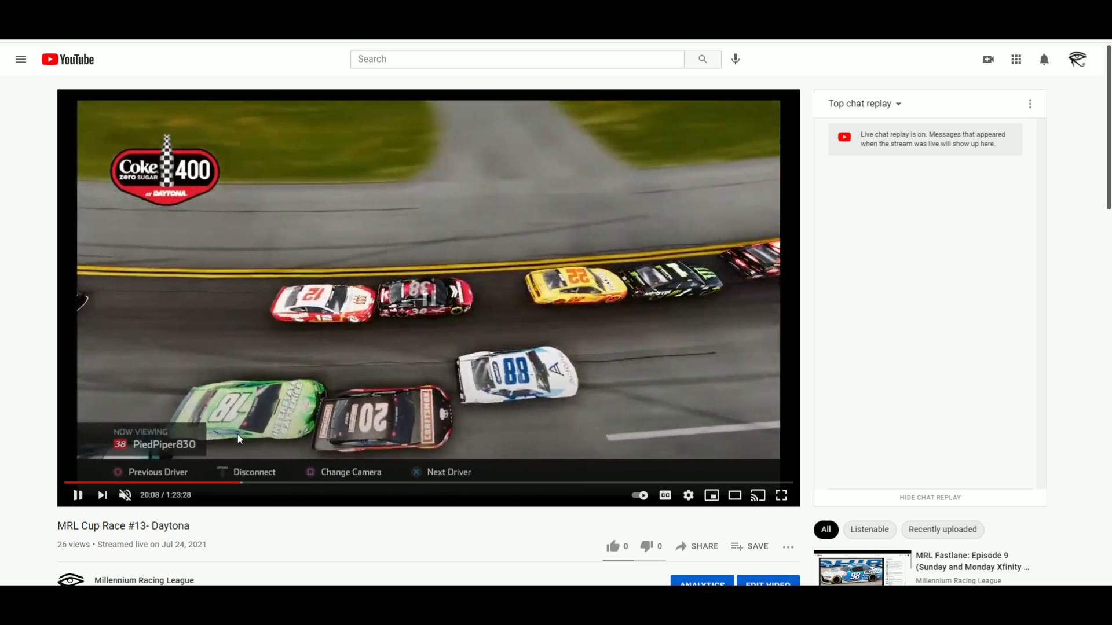
pyautogui.click(236, 434)
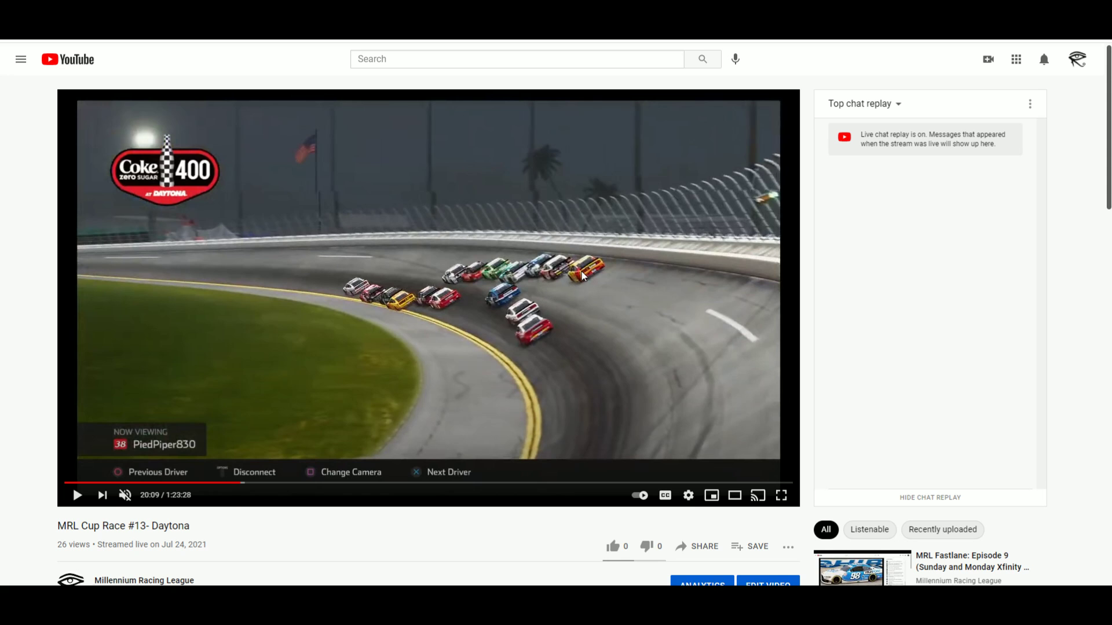
pyautogui.click(524, 364)
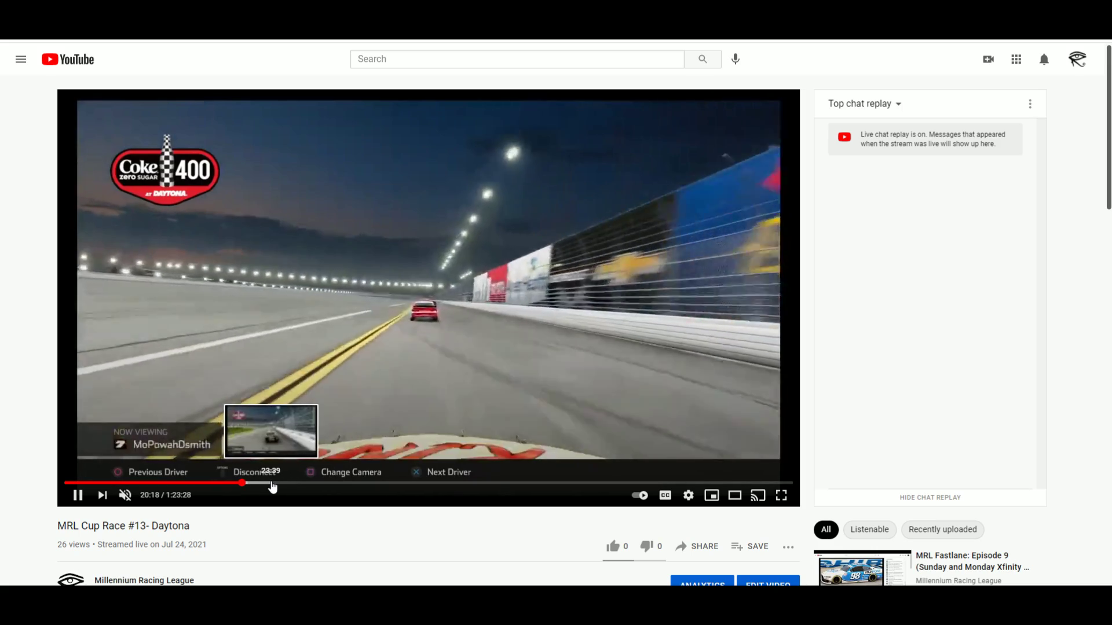
# Step: Advance the Daytona race video to about 24 and 27 minutes, and rewind in 5-second jumps to about 27:02 to review the pit stops
pyautogui.click(275, 484)
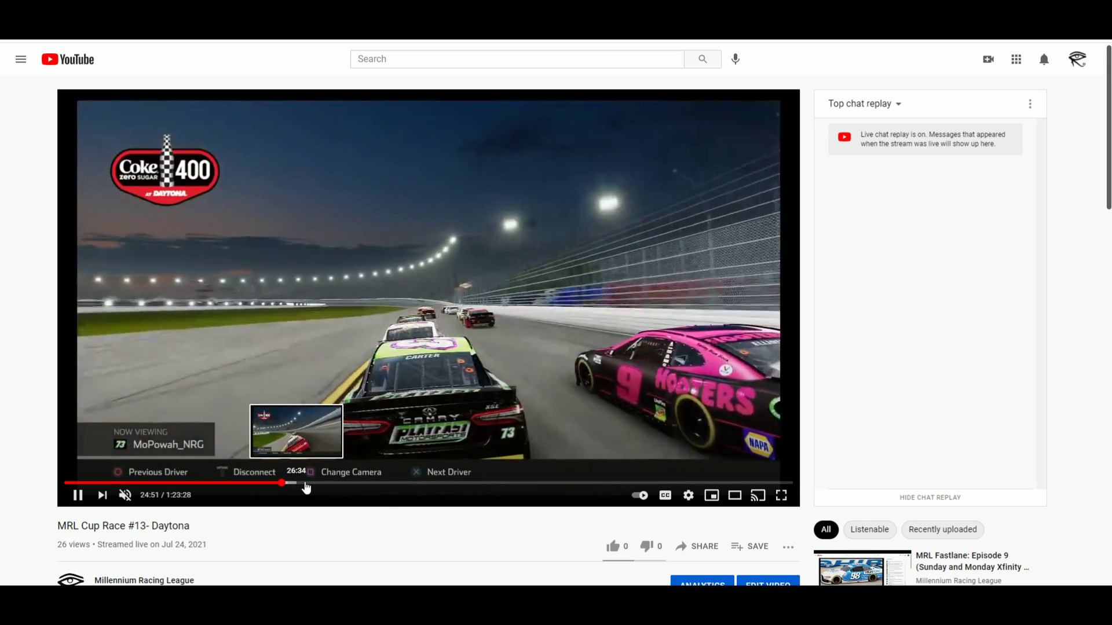
pyautogui.click(305, 483)
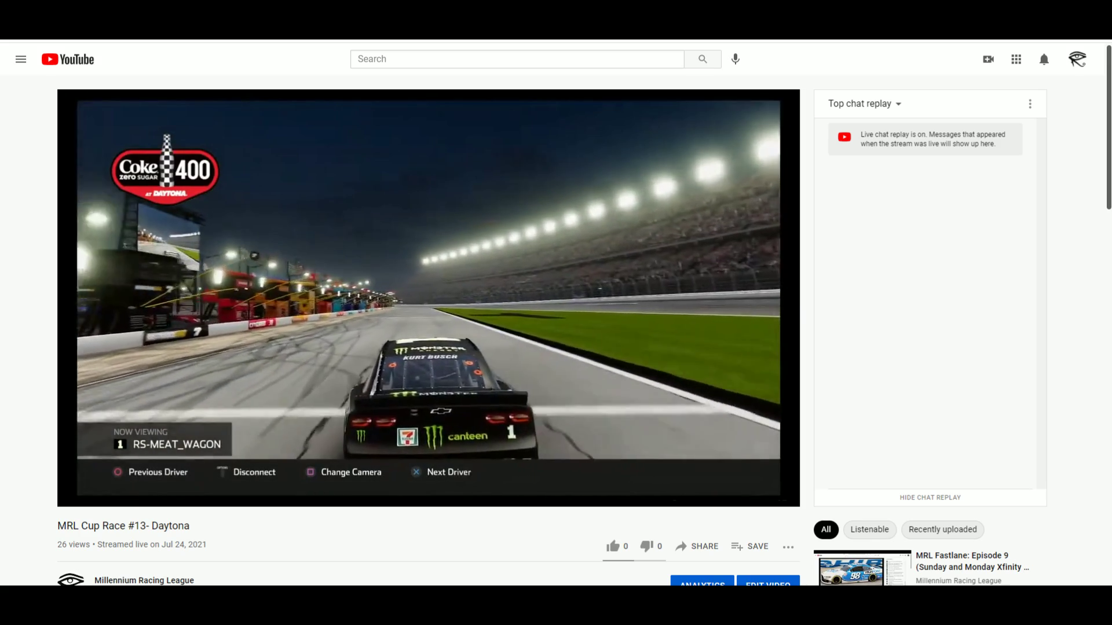
pyautogui.press('Left')
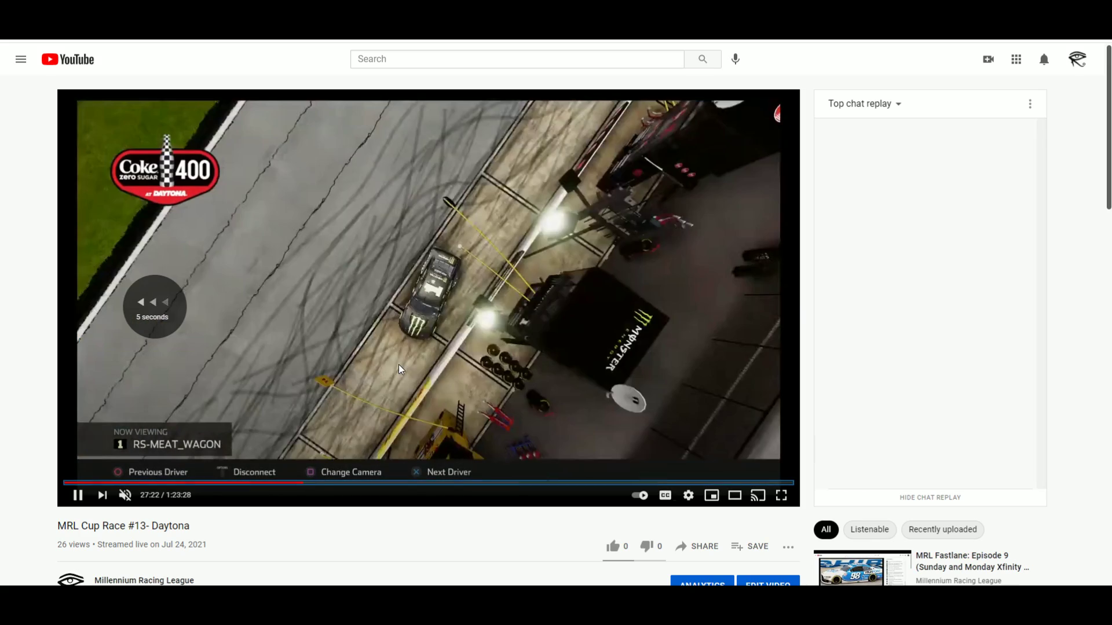
pyautogui.press('Left')
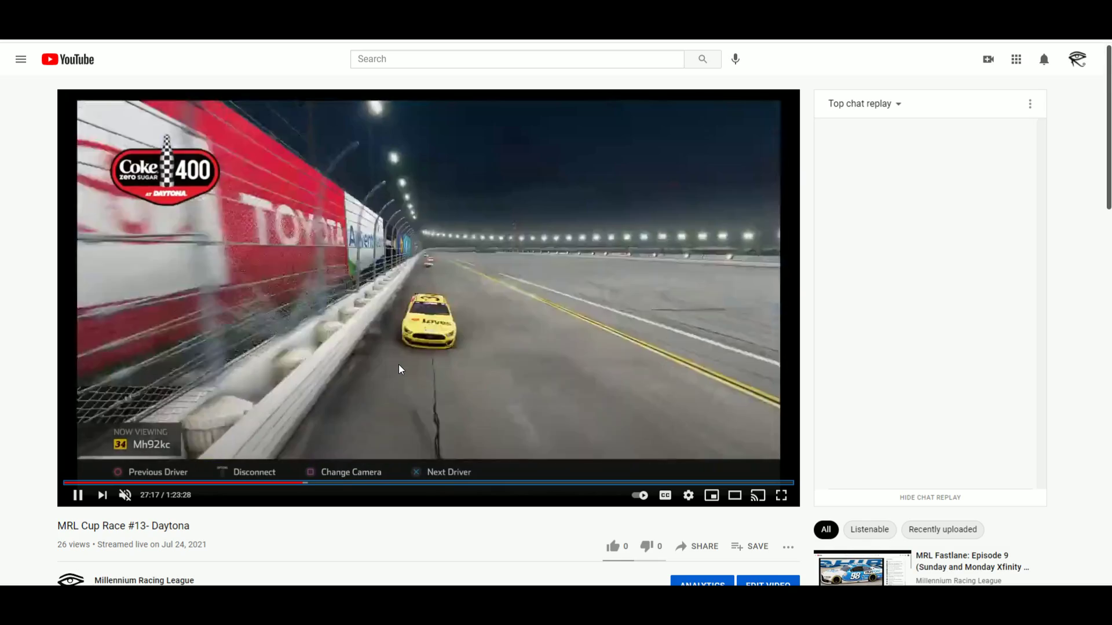
pyautogui.press('Left')
pyautogui.press('Left')
pyautogui.press('Left')
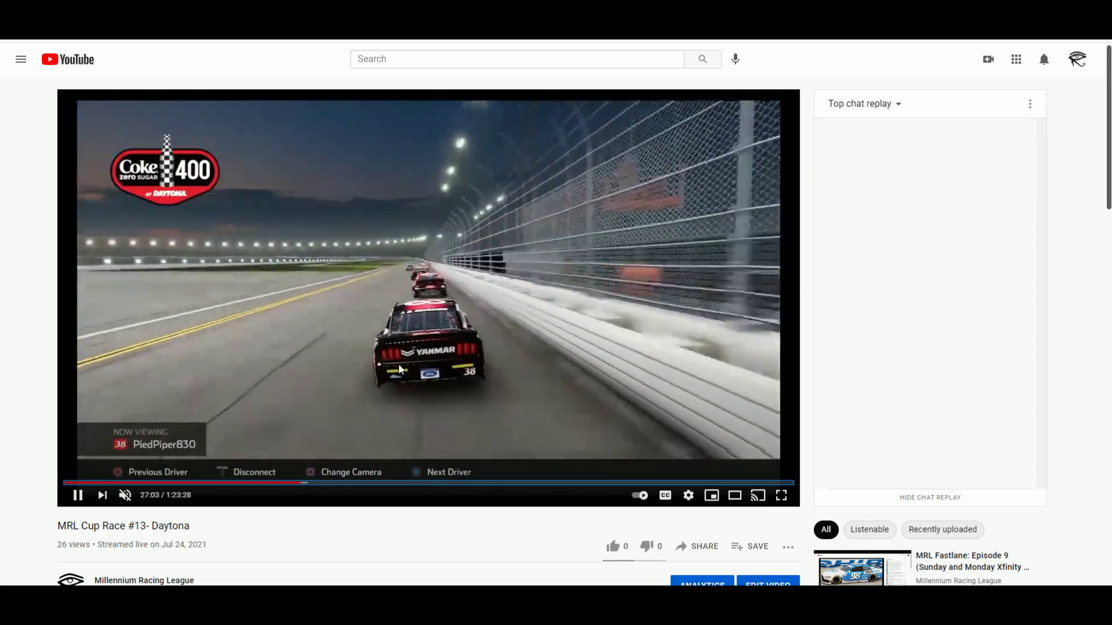
pyautogui.press('Left')
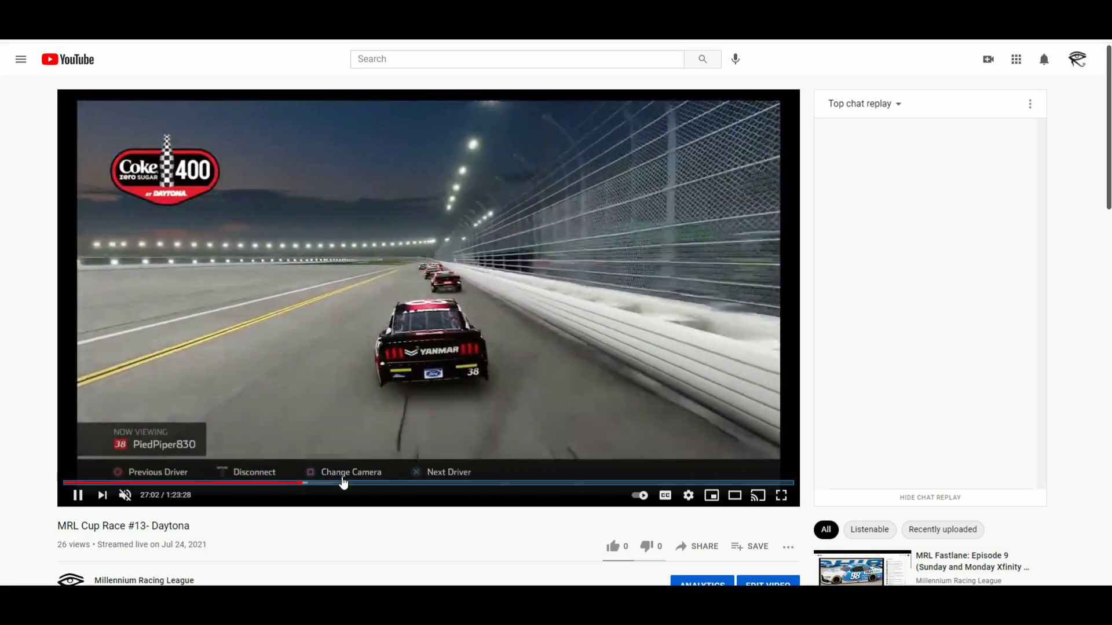
# Step: Skip through the Daytona race video to about 32, 47, 54 and 66 minutes to review the later stages
pyautogui.click(345, 483)
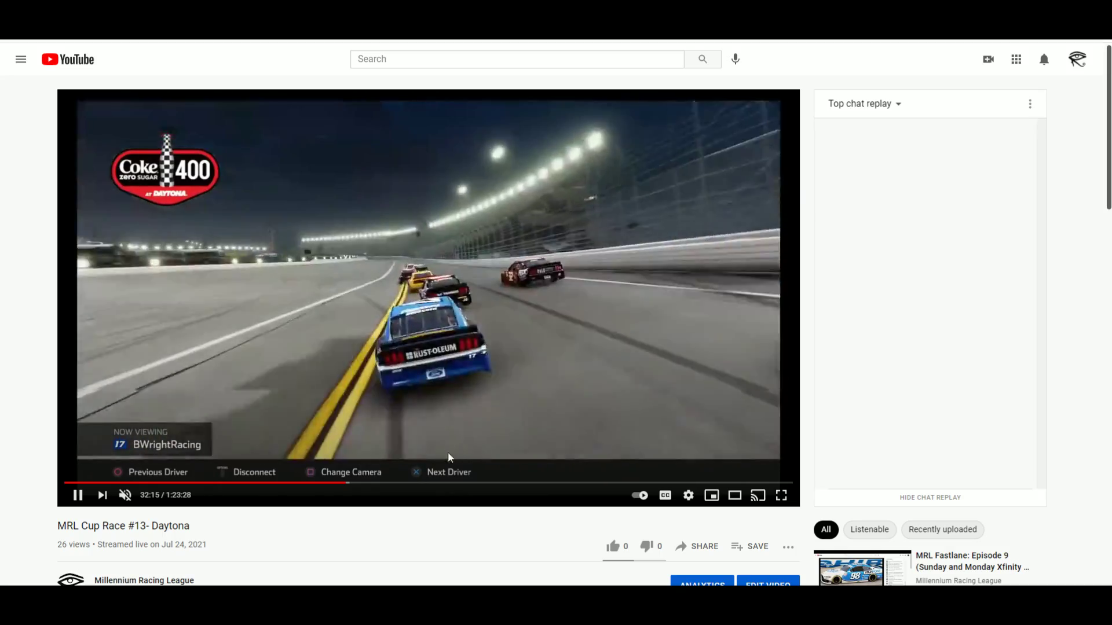
pyautogui.click(469, 483)
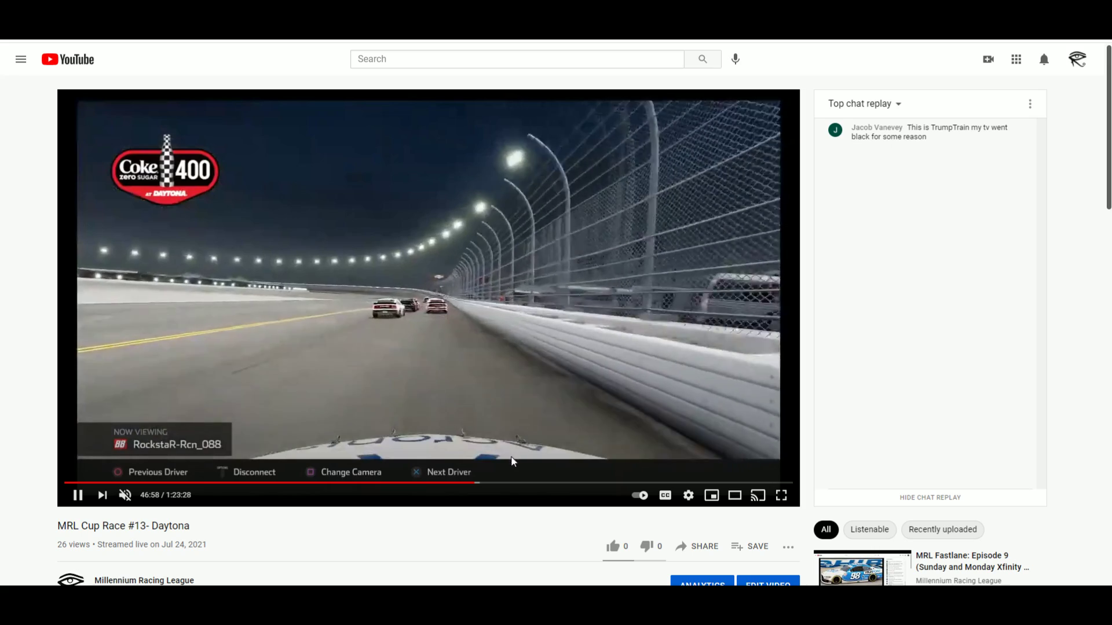
pyautogui.click(541, 483)
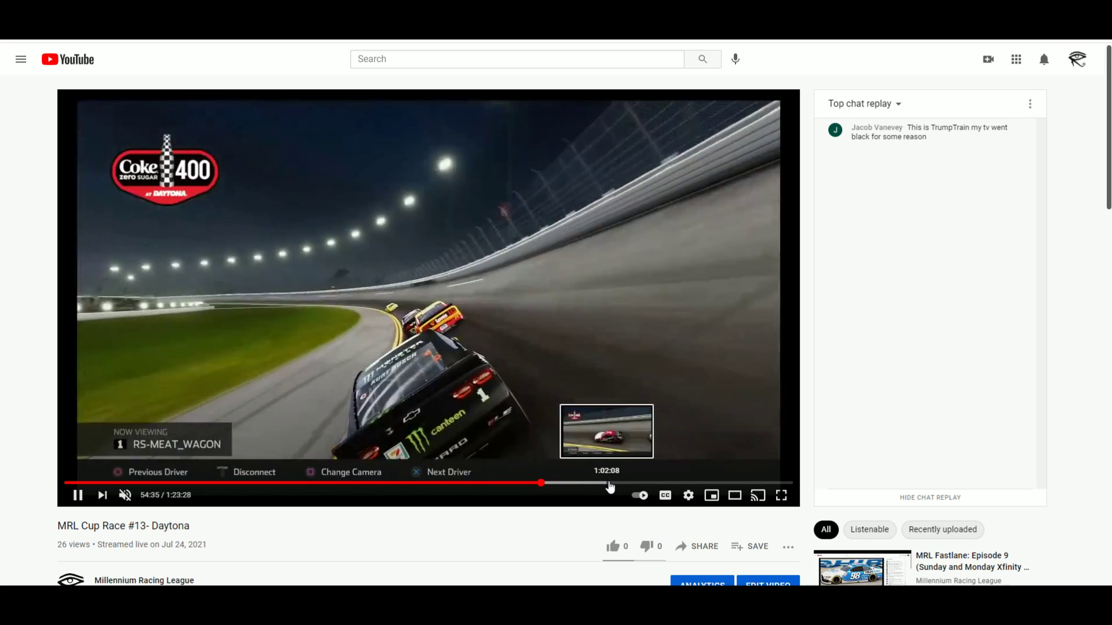
pyautogui.click(639, 483)
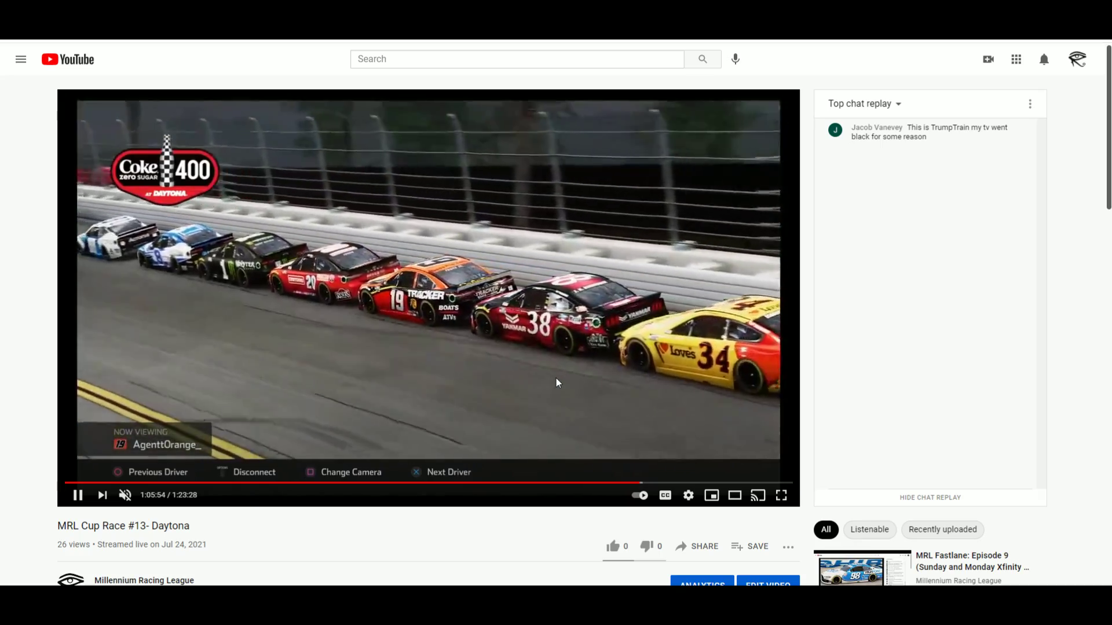
# Step: Advance the race video in 5-second jumps from about 1:06 to 1:08:30 to find the late-race pack battle
pyautogui.press('Right')
pyautogui.press('Right')
pyautogui.press('Right')
pyautogui.press('Right')
pyautogui.press('Right')
pyautogui.press('Right')
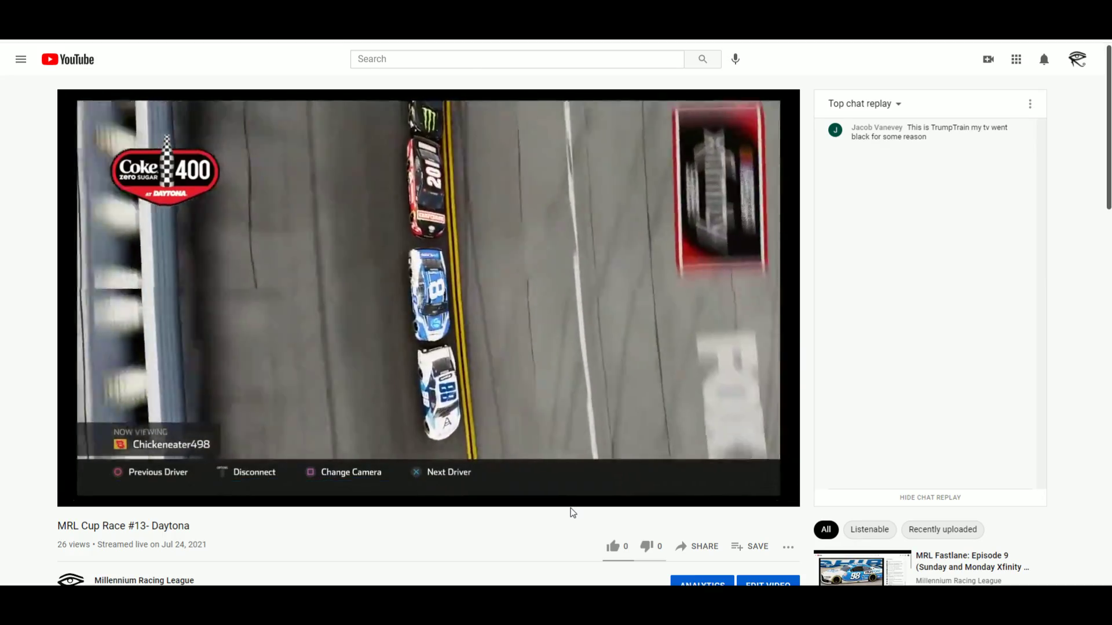
pyautogui.press('Right')
pyautogui.press('Right')
pyautogui.press('Right')
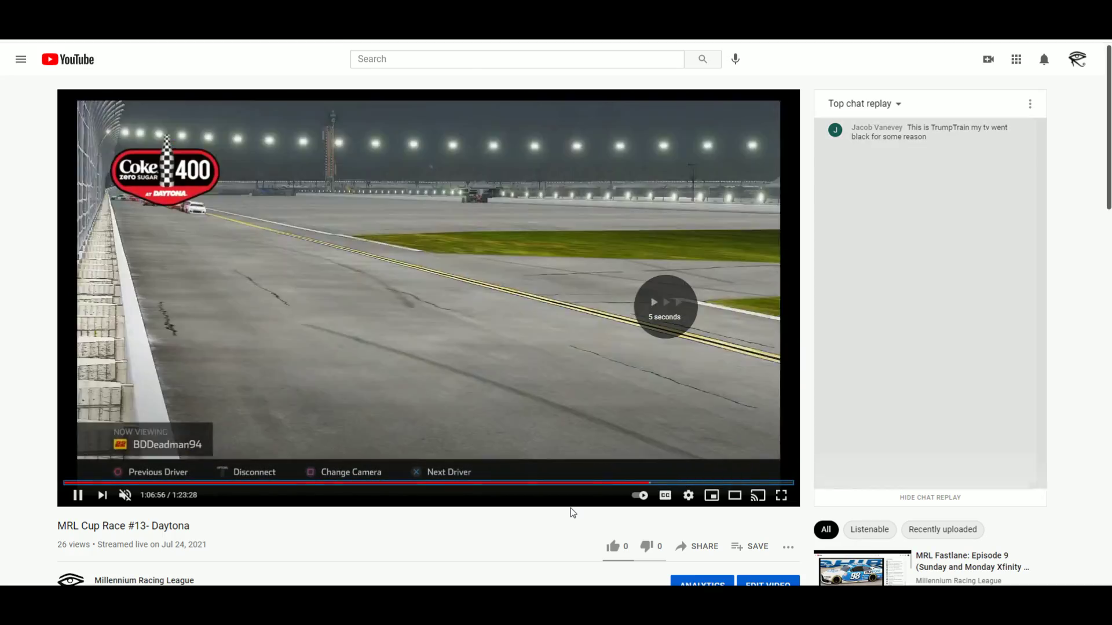
pyautogui.press('Right')
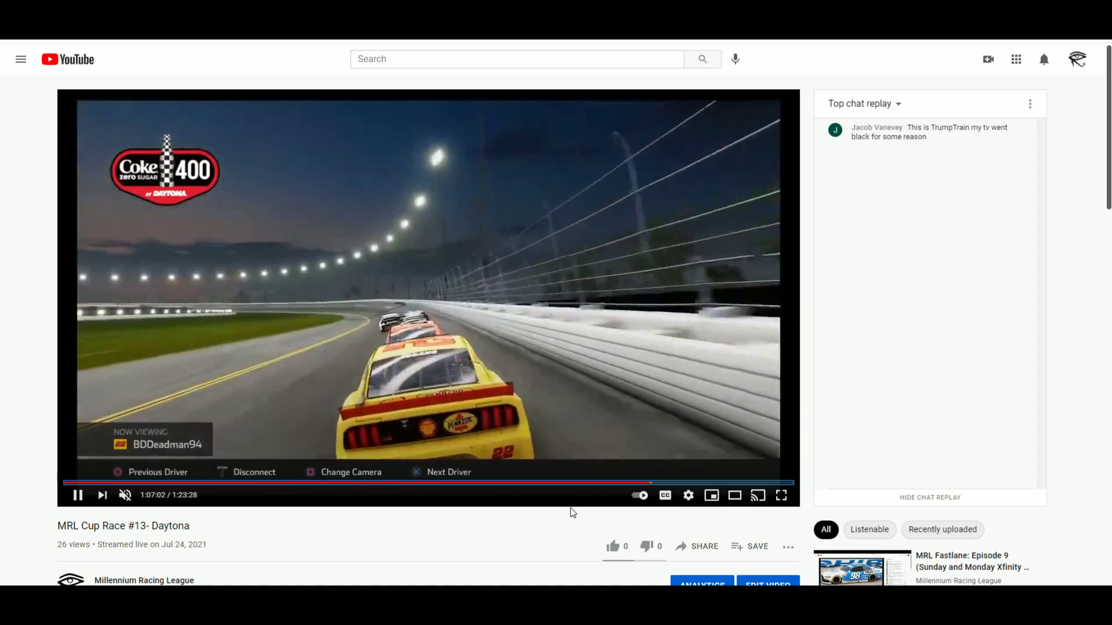
pyautogui.press('Right')
pyautogui.press('Right')
pyautogui.press('Right')
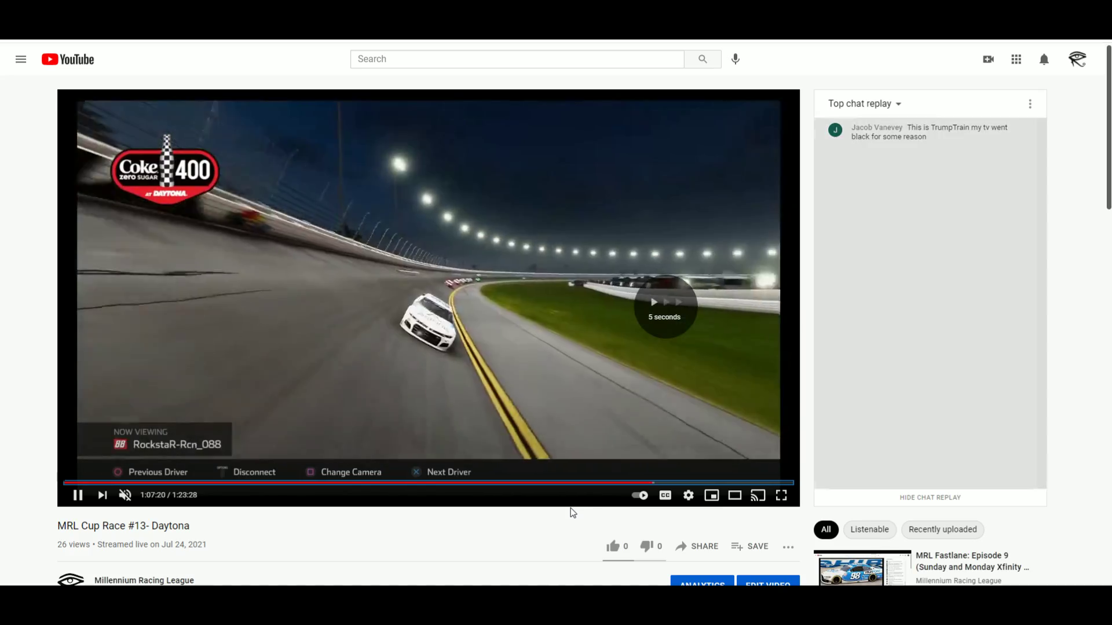
pyautogui.press('Right')
pyautogui.press('Right')
pyautogui.press('Right')
pyautogui.press('Right')
pyautogui.press('Right')
pyautogui.press('Right')
pyautogui.press('Right')
pyautogui.press('Right')
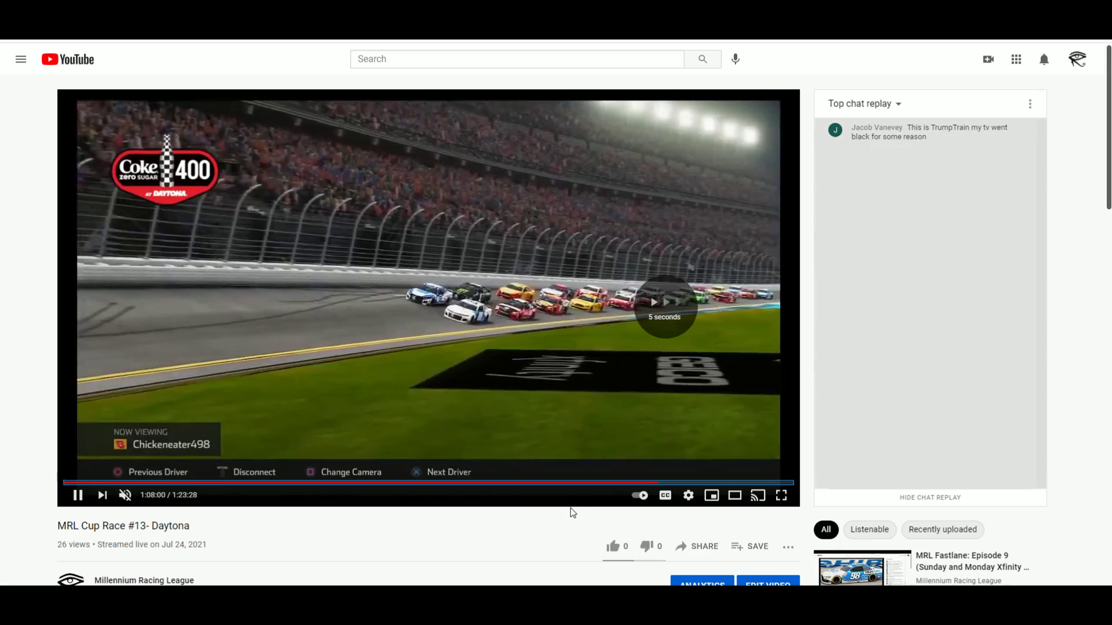
pyautogui.press('Right')
pyautogui.press('Right')
pyautogui.press('Right')
pyautogui.press('Right')
pyautogui.press('Right')
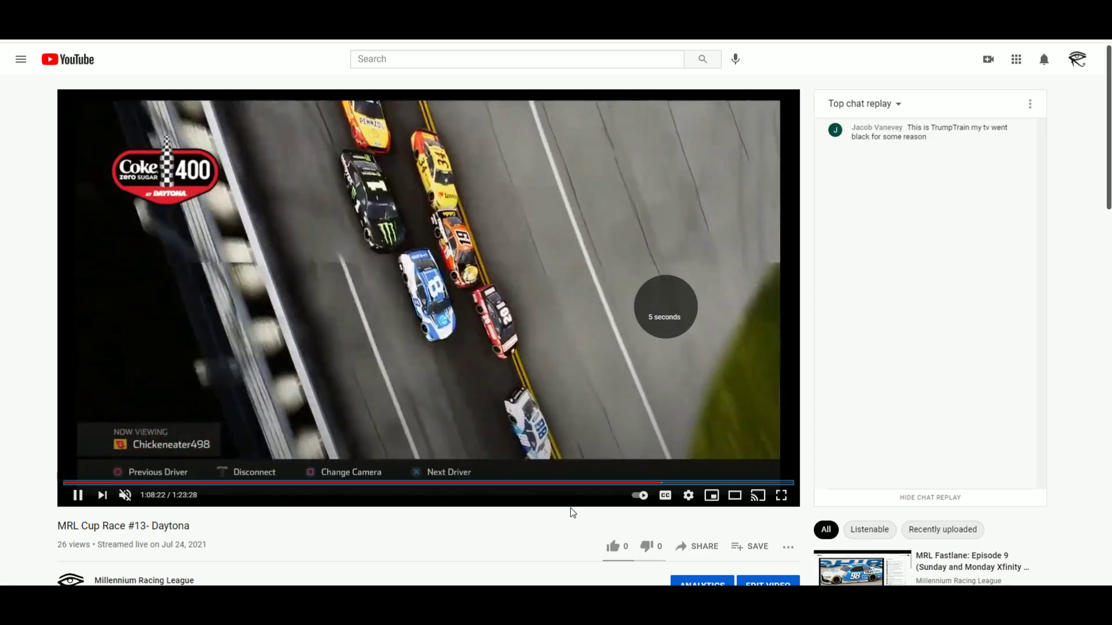
pyautogui.press('Right')
pyautogui.press('Right')
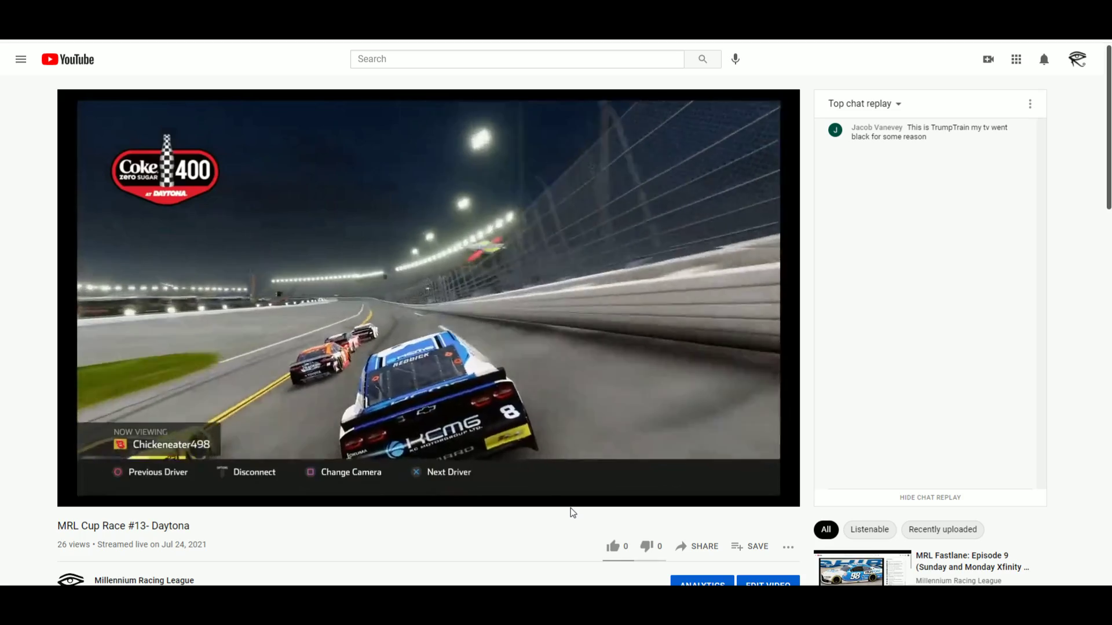
# Step: Rewind the race video 10 seconds from 1:08:52 and replay the battle around car 8, pausing at 1:08:45 and 1:08:50
pyautogui.moveTo(423, 395)
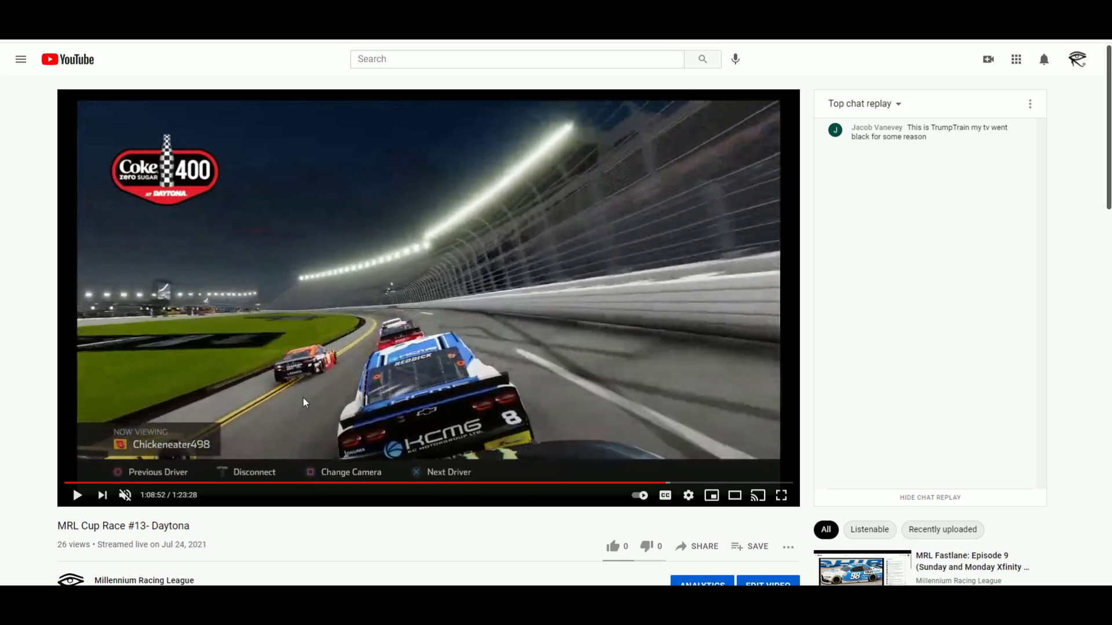
pyautogui.press('Left')
pyautogui.press('Left')
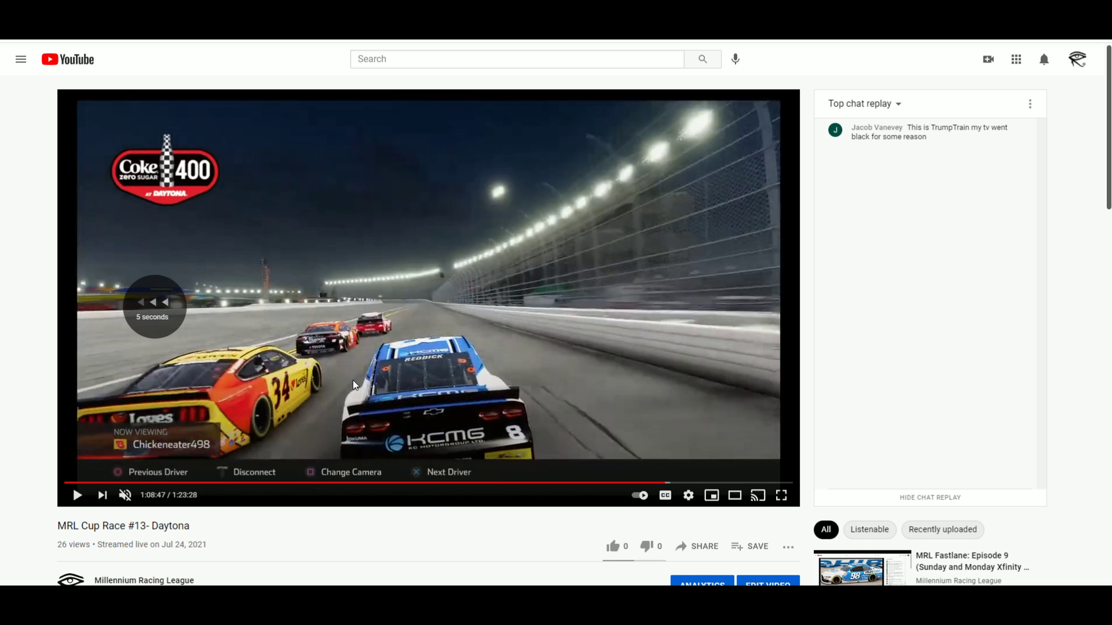
pyautogui.press('space')
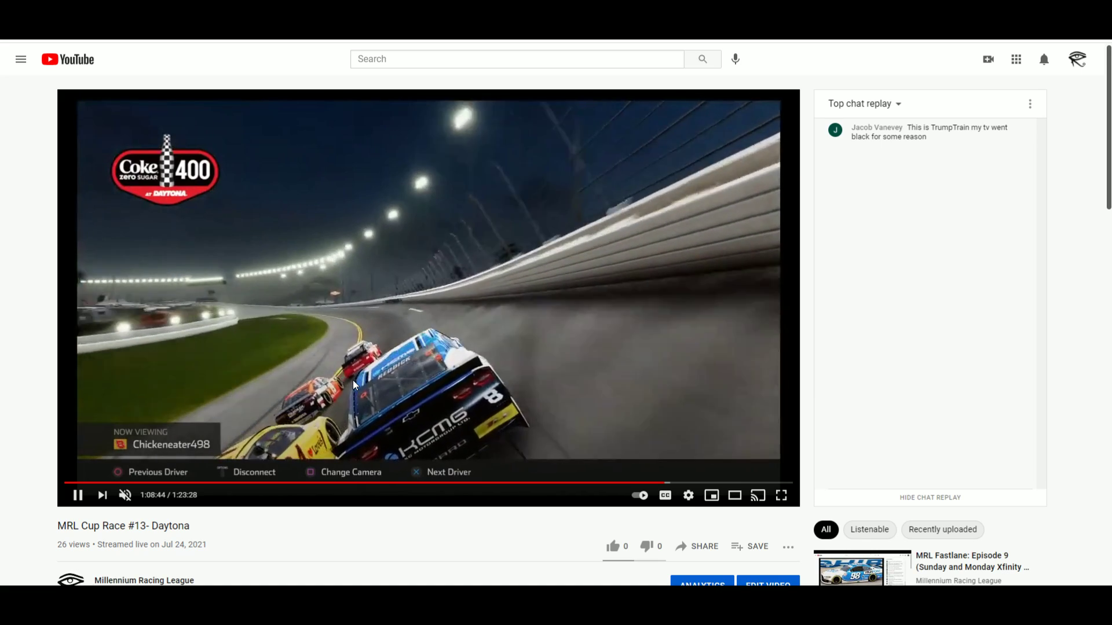
pyautogui.press('space')
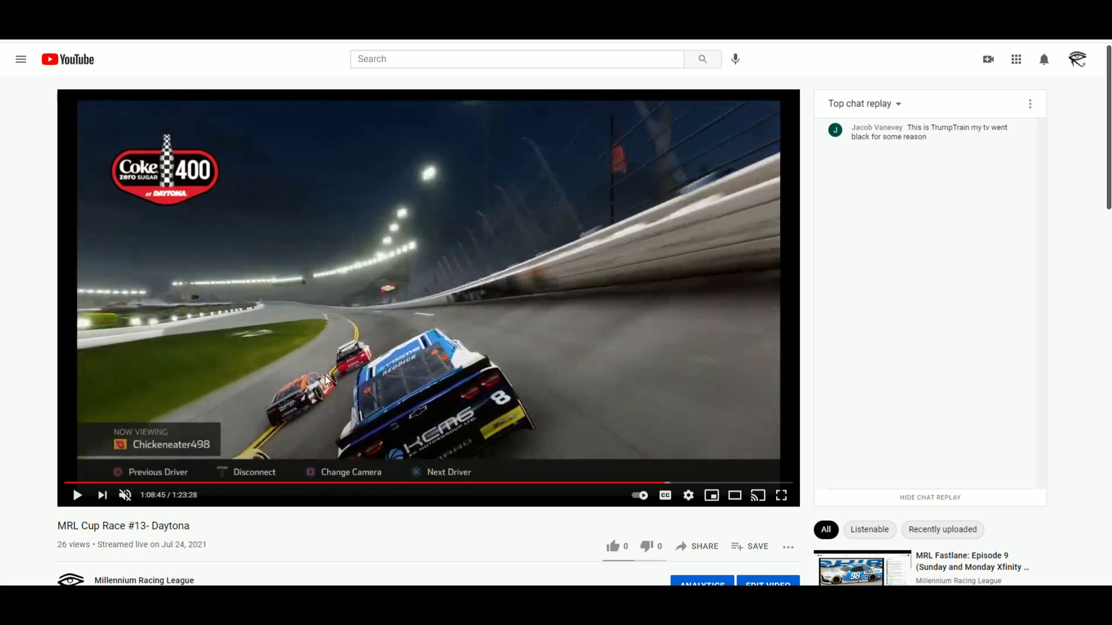
pyautogui.press('space')
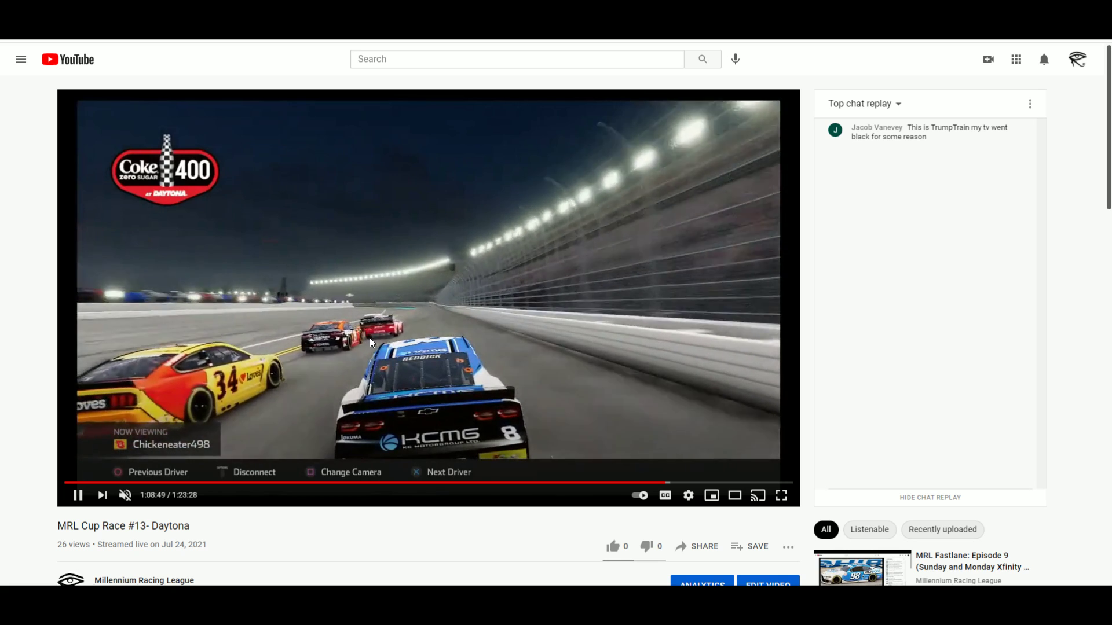
pyautogui.press('space')
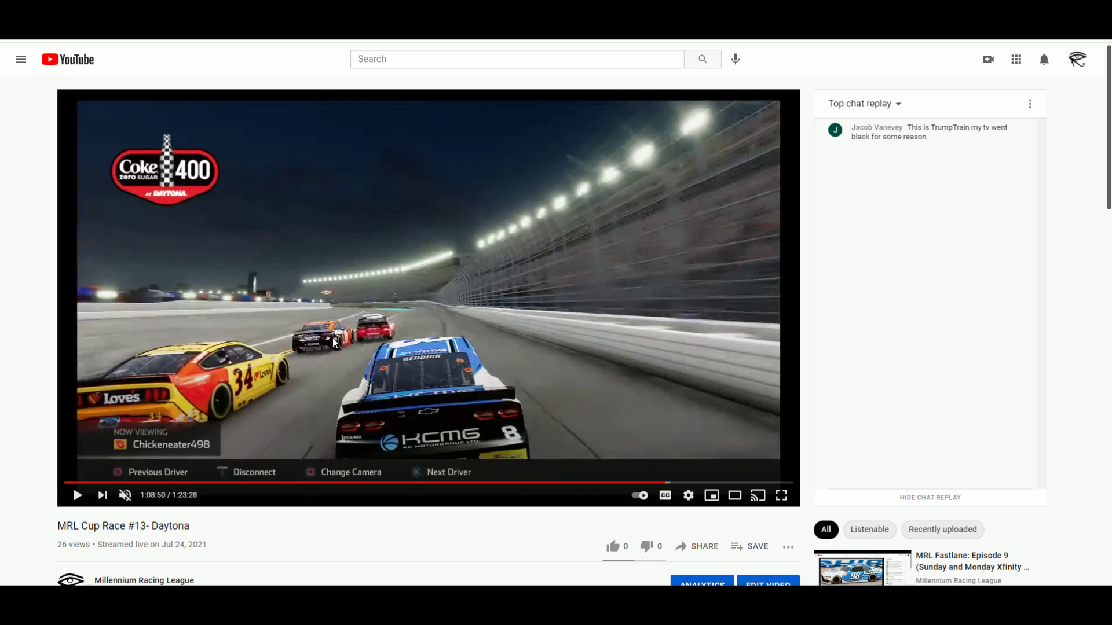
# Step: Replay the battle around cars 8 and 34 from 1:08:45, pause at 1:08:50 to inspect it, and resume the race video
pyautogui.press('Left')
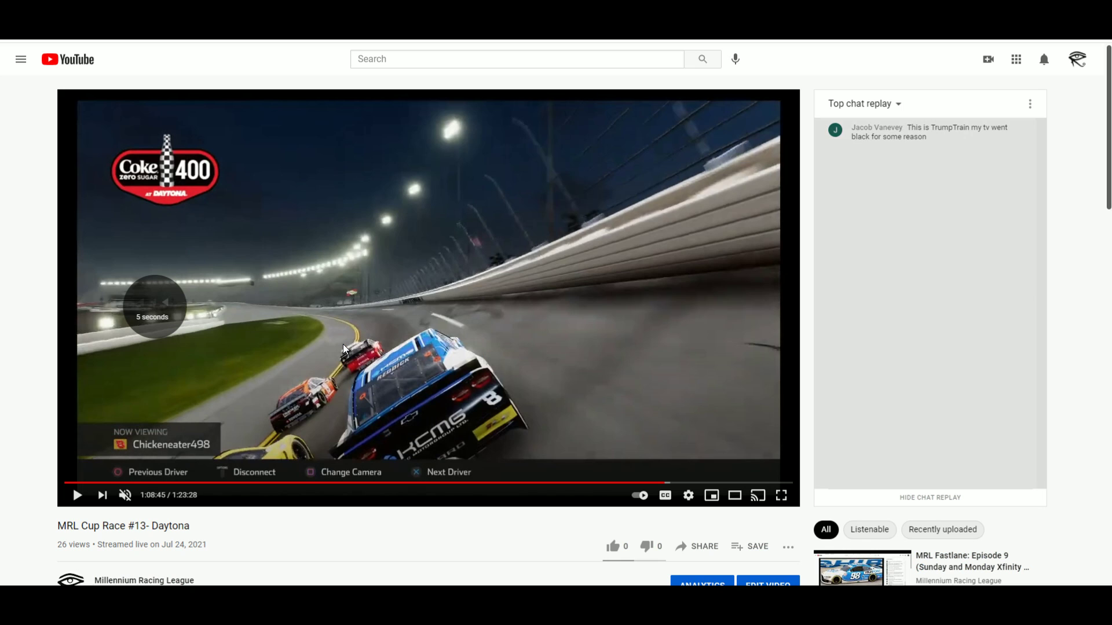
pyautogui.press('space')
pyautogui.press('space')
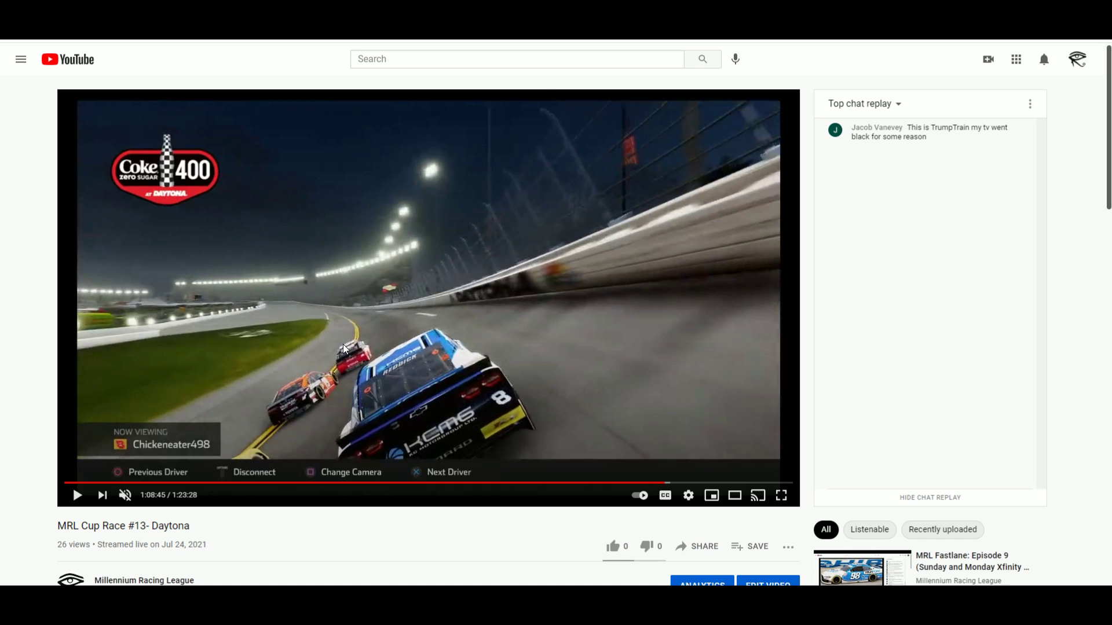
pyautogui.press('space')
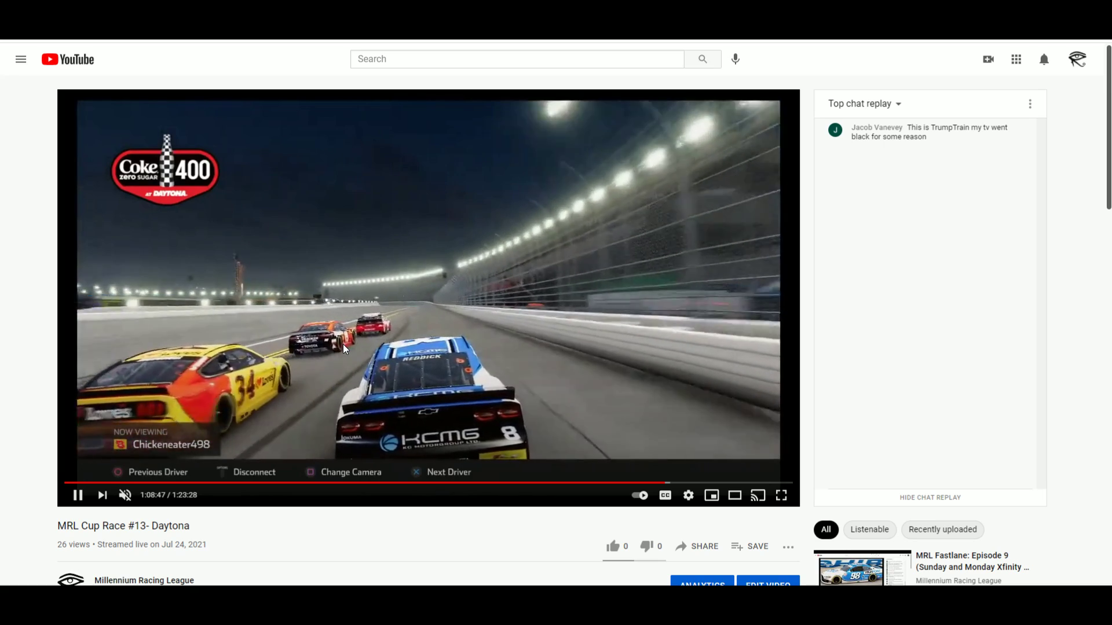
pyautogui.click(391, 312)
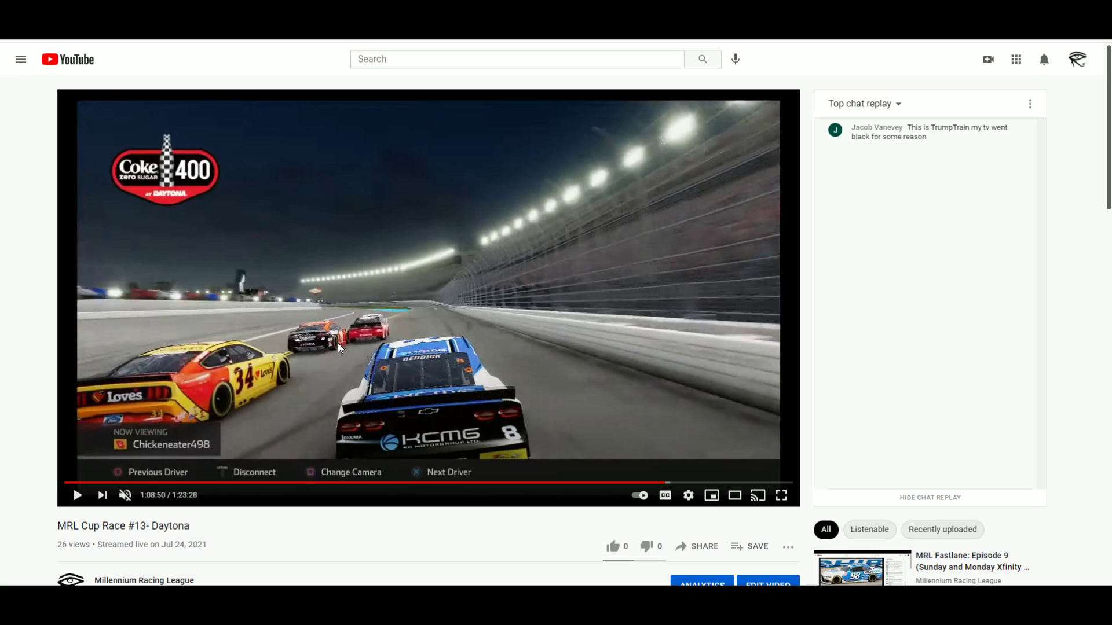
pyautogui.click(443, 326)
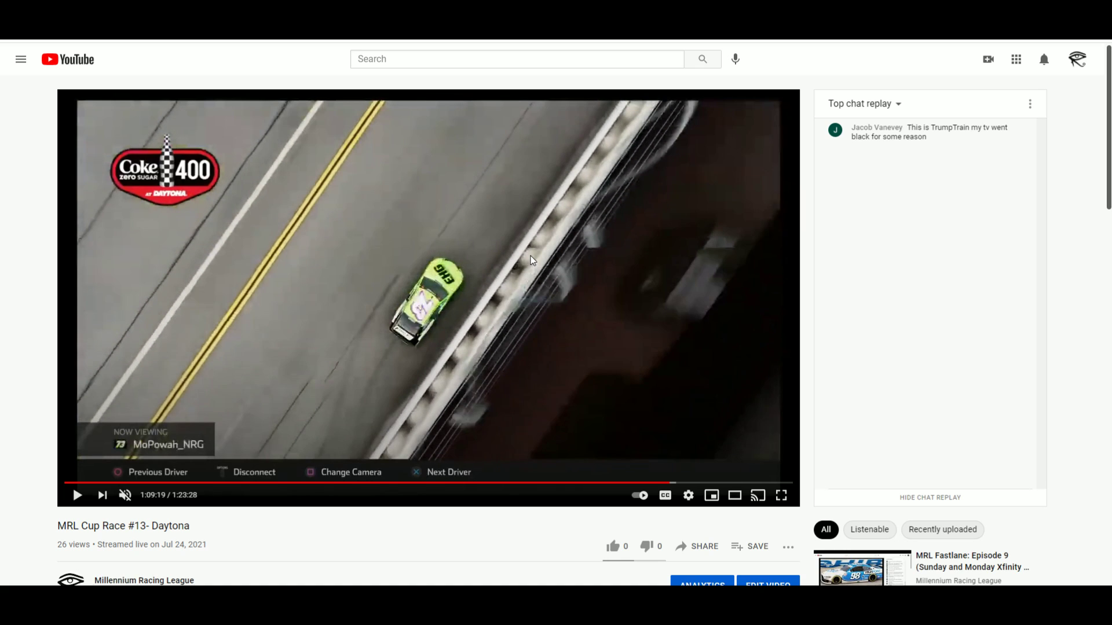
# Step: Switch to the MRL Race Results spreadsheet, open the Cup Race 13- Daytona sheet, and review the race winner's name and points
pyautogui.click(585, 23)
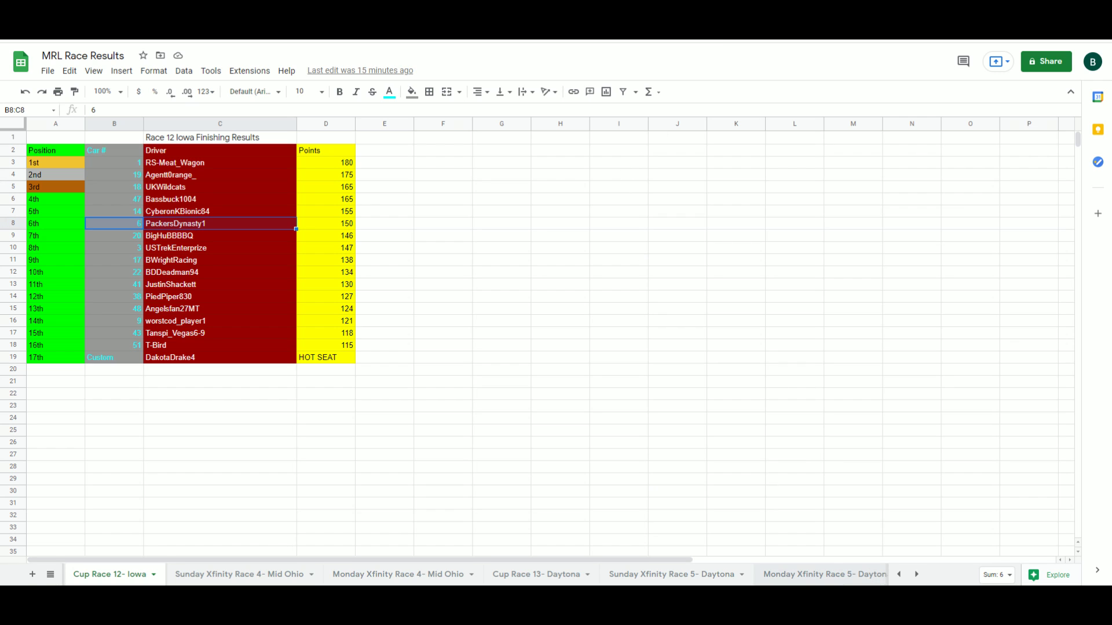
pyautogui.click(519, 574)
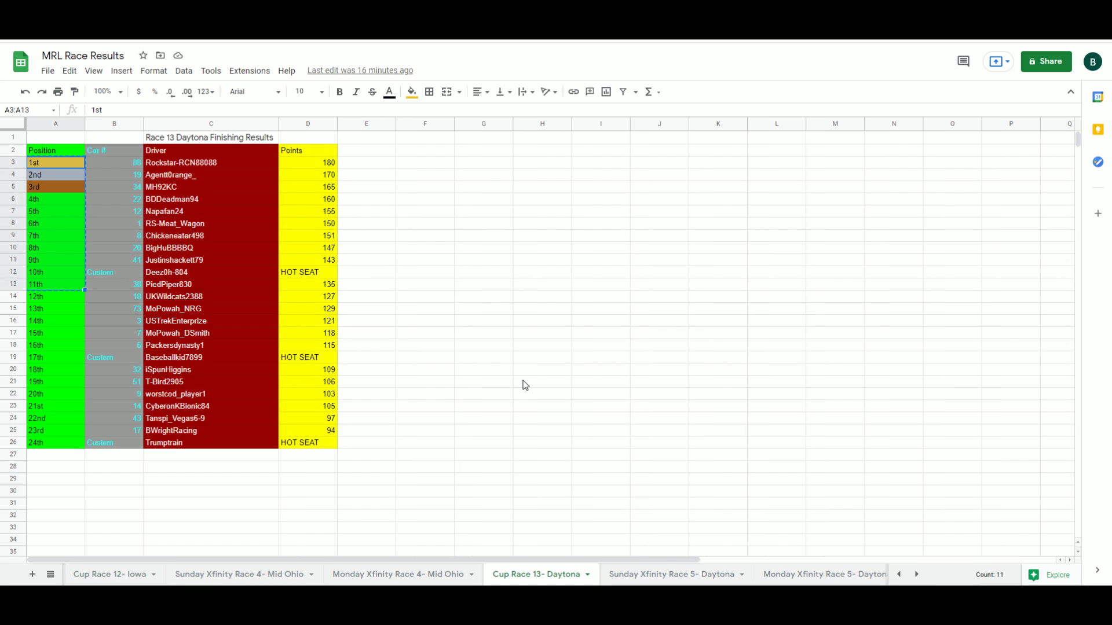
pyautogui.click(413, 349)
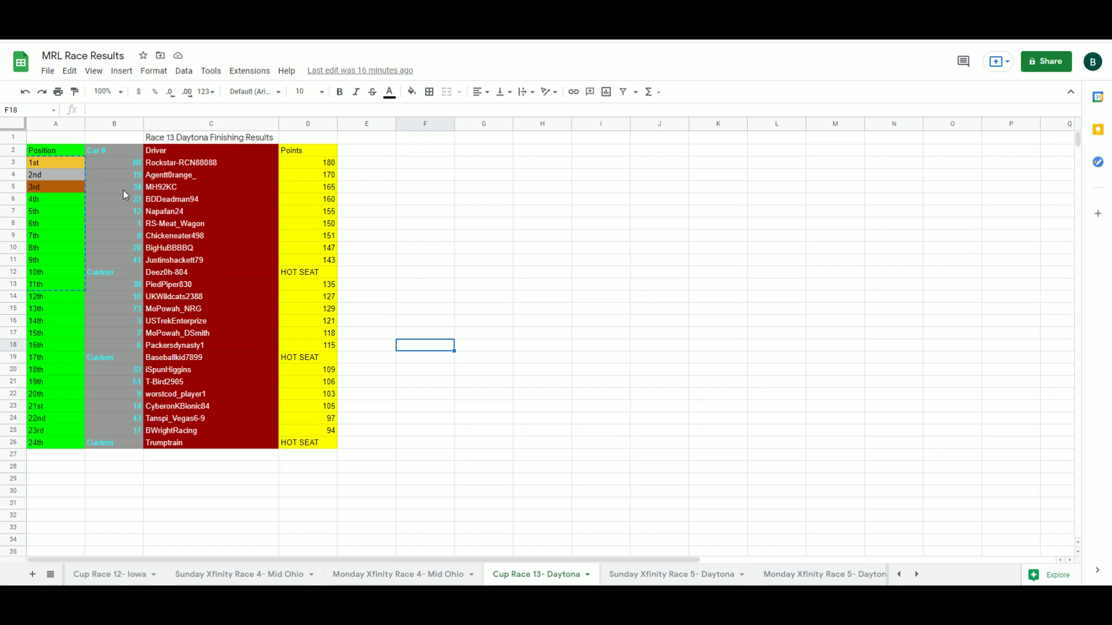
pyautogui.click(188, 164)
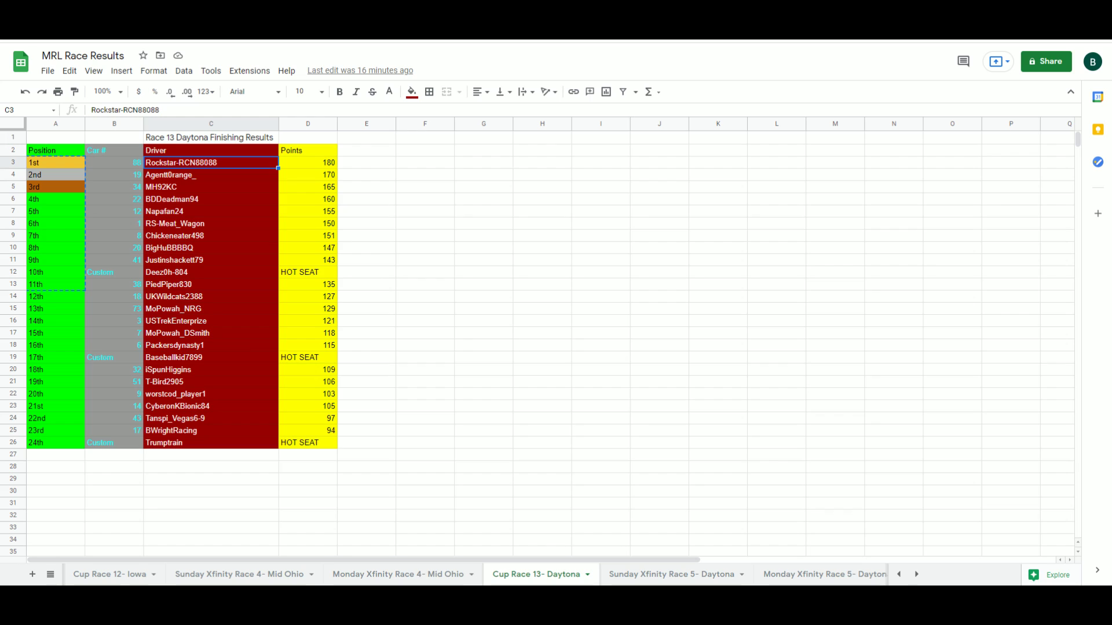
pyautogui.click(305, 167)
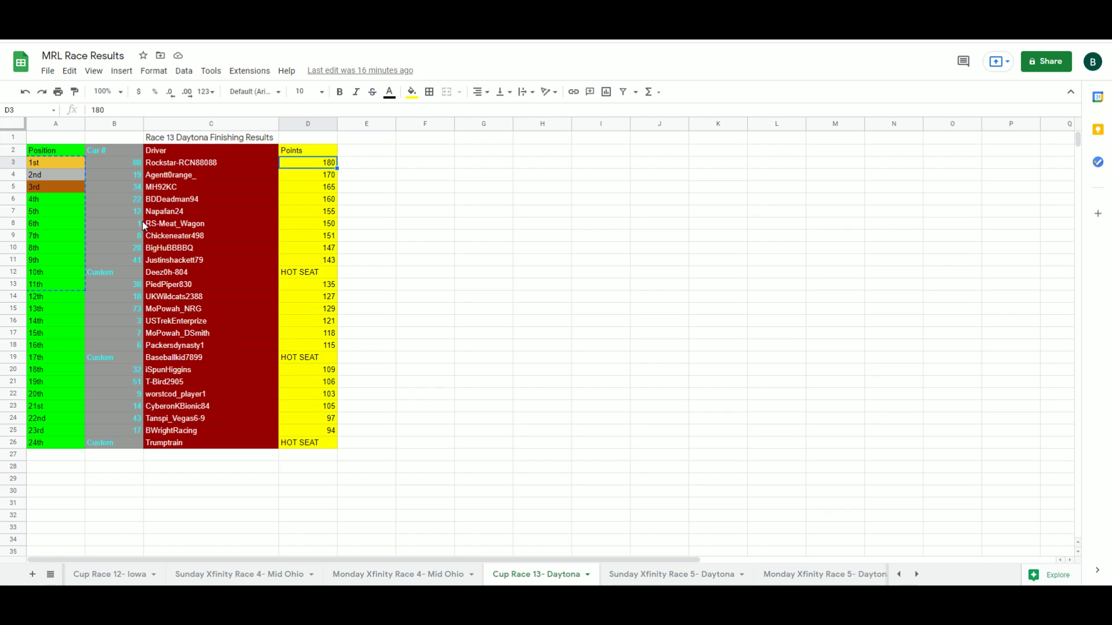
# Step: Go through the 2nd to 6th place finishers in the Daytona results, highlighting their car numbers and driver names
pyautogui.click(171, 181)
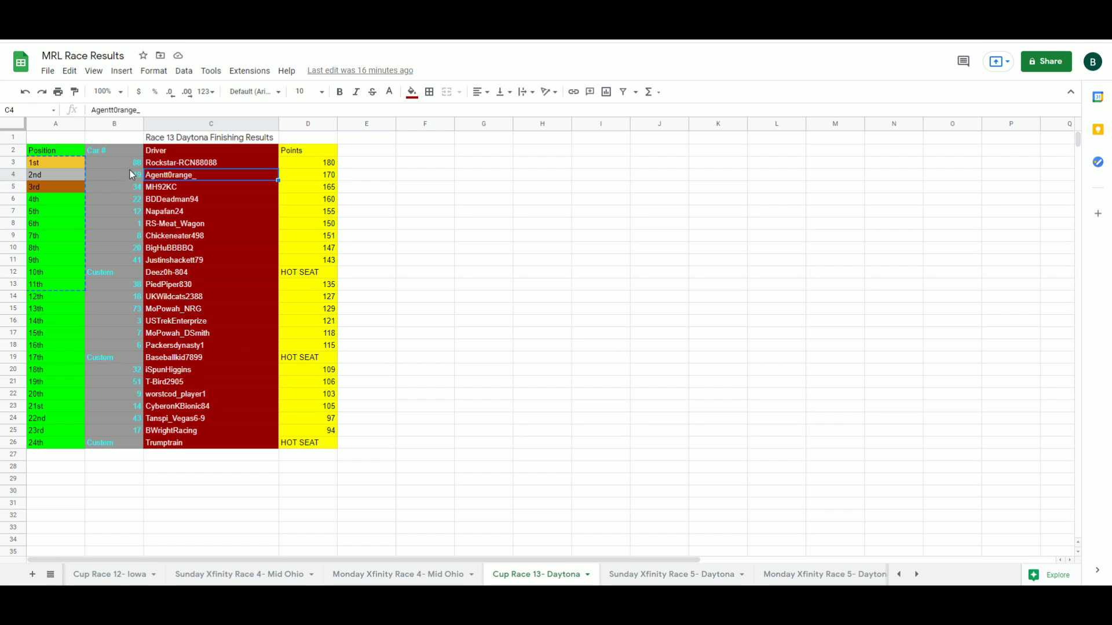
pyautogui.click(129, 186)
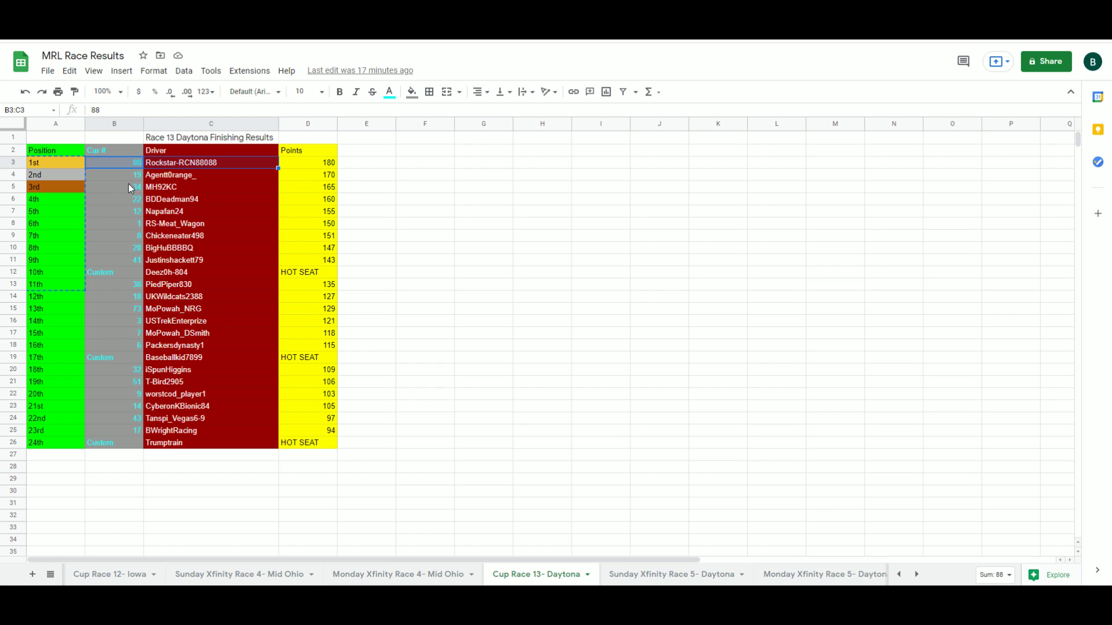
pyautogui.keyDown('shift'); pyautogui.click(172, 192); pyautogui.keyUp('shift')
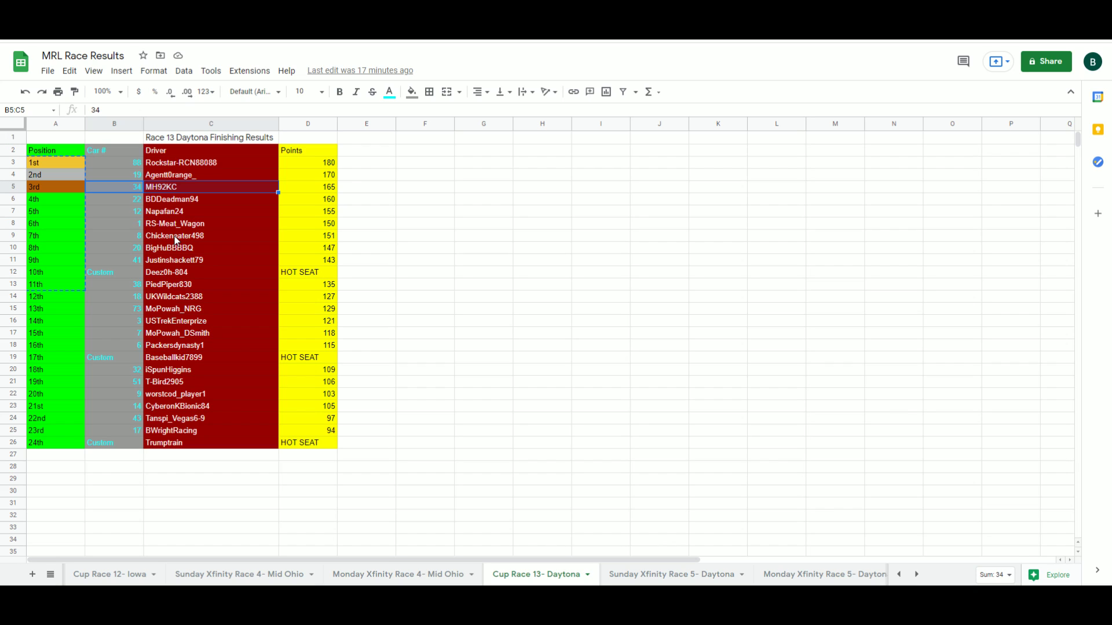
pyautogui.click(125, 199)
pyautogui.keyDown('shift'); pyautogui.click(173, 200); pyautogui.keyUp('shift')
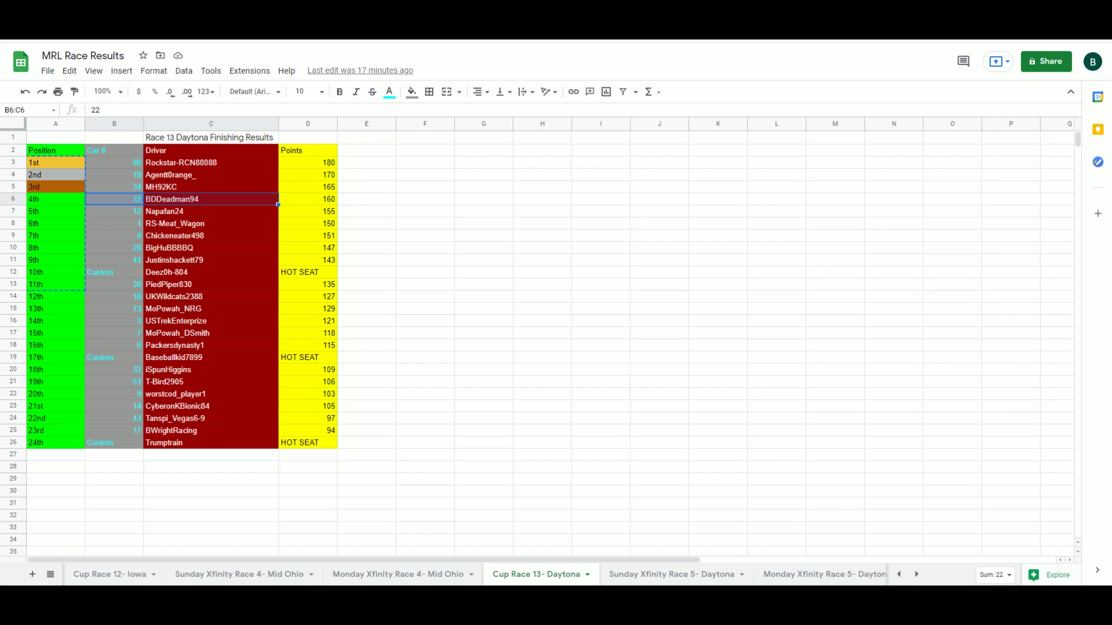
pyautogui.click(125, 214)
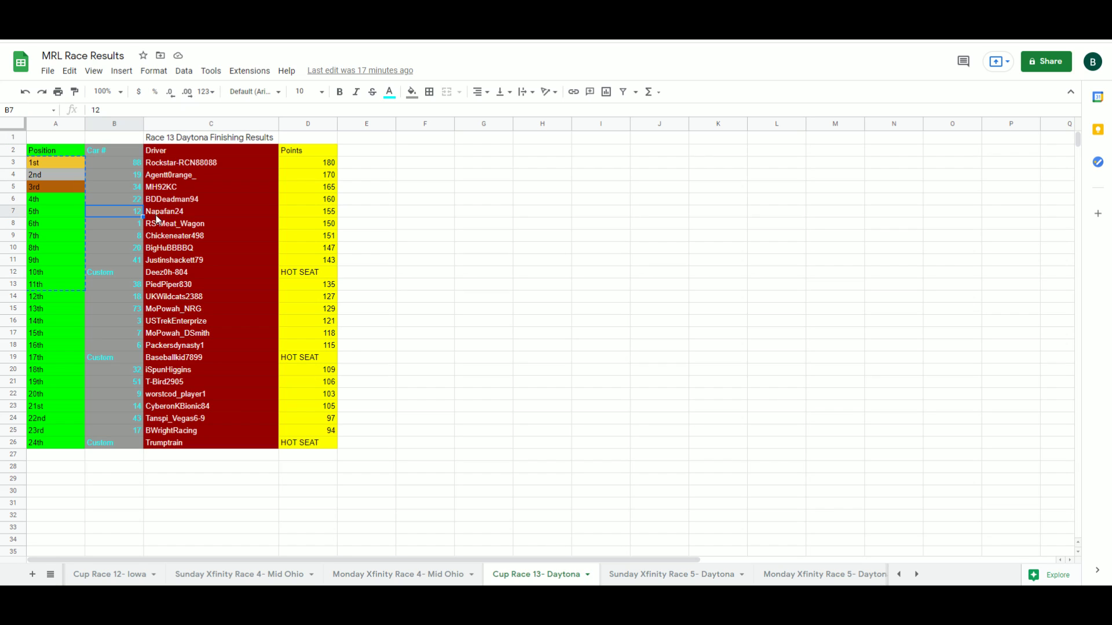
pyautogui.click(117, 226)
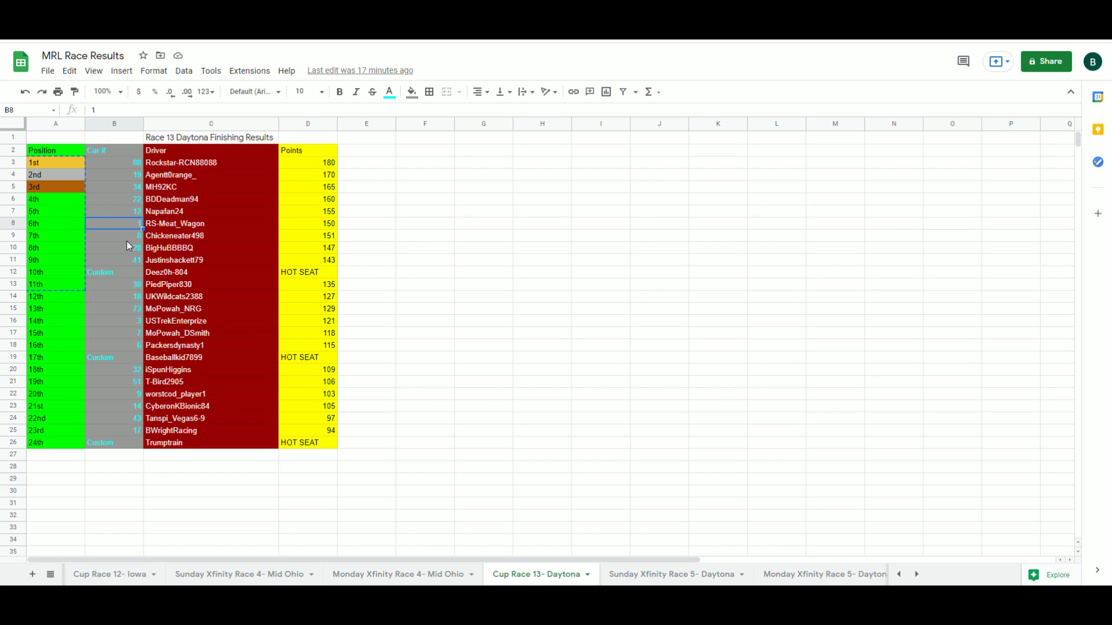
# Step: Review the midfield Daytona finishers from 8th to 18th place by highlighting their car number and driver cells
pyautogui.moveTo(120, 249); pyautogui.dragTo(203, 248)
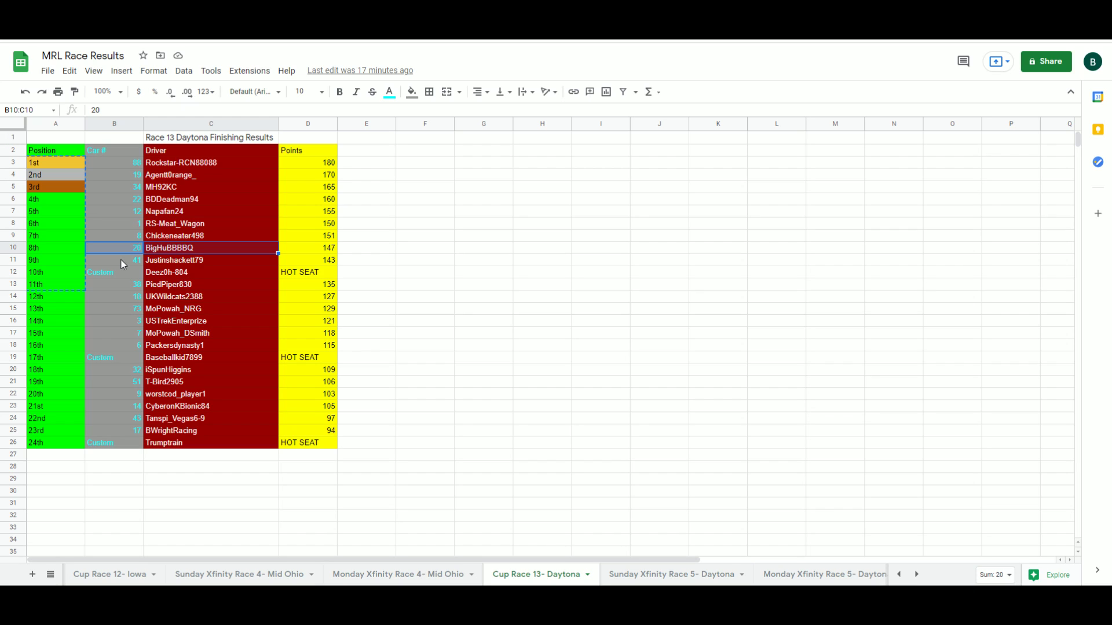
pyautogui.moveTo(121, 287); pyautogui.dragTo(186, 286)
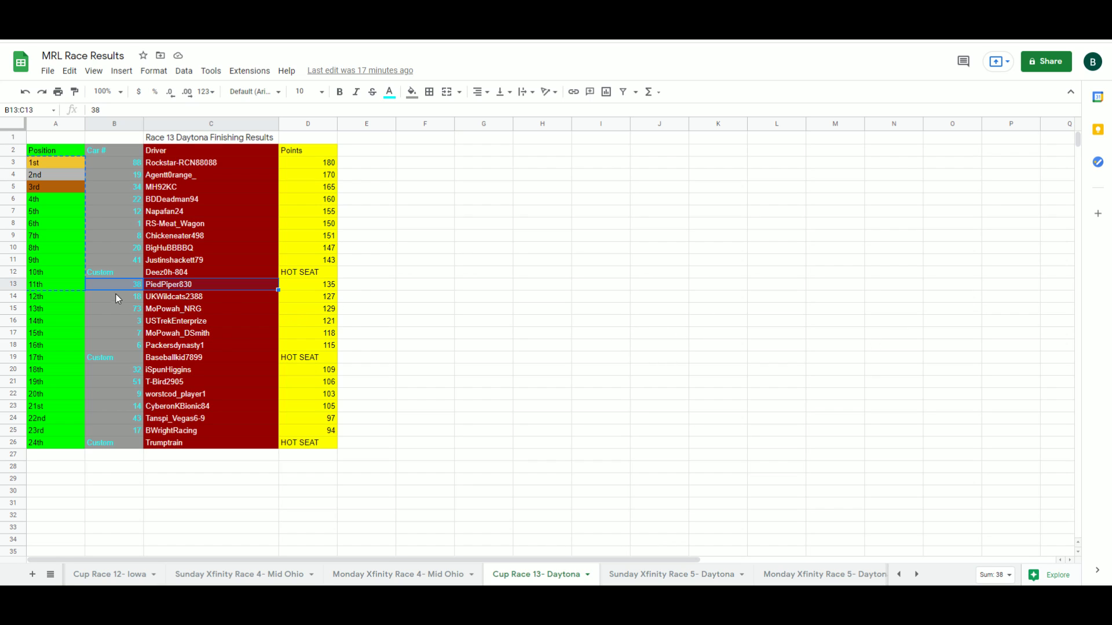
pyautogui.moveTo(116, 295); pyautogui.dragTo(210, 346)
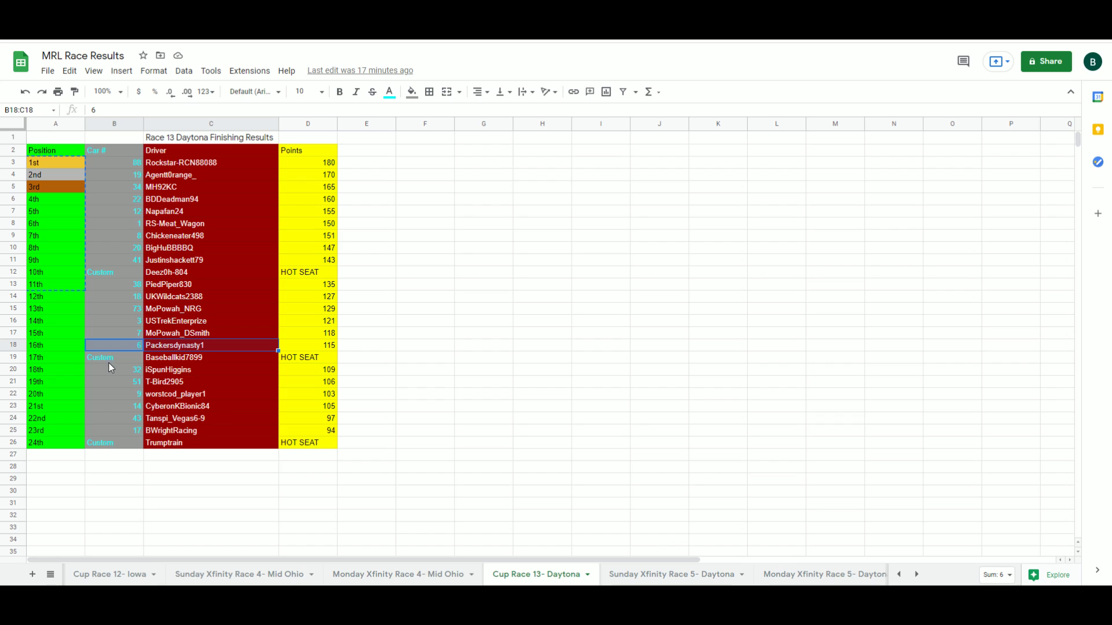
pyautogui.moveTo(123, 360); pyautogui.dragTo(210, 369)
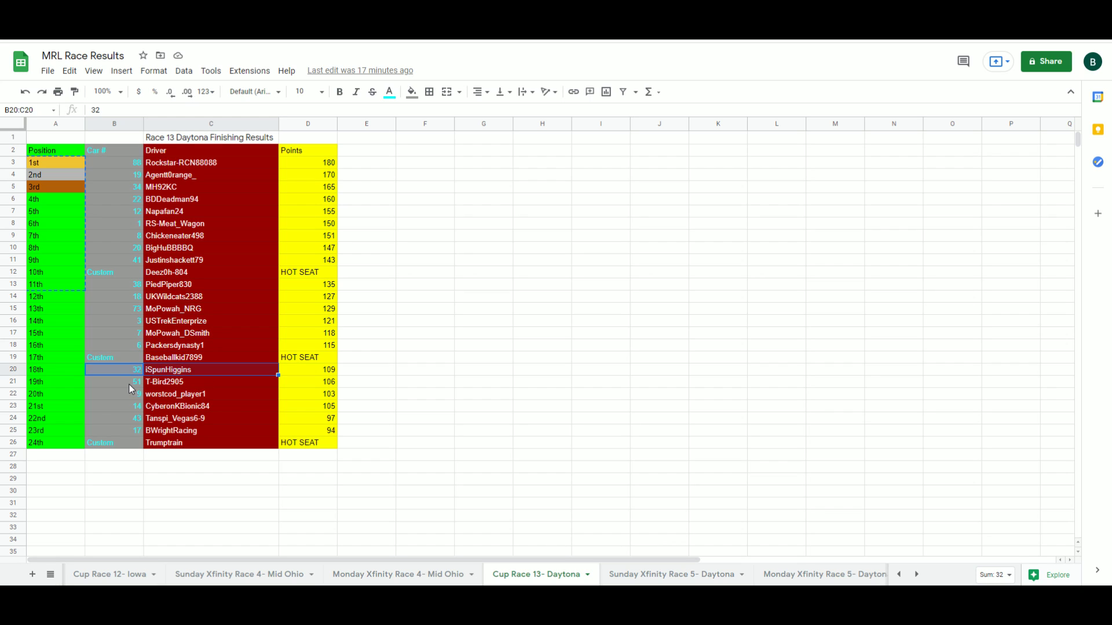
# Step: Review the back of the Daytona field from 19th to 23rd place, returning to the 21st-place driver
pyautogui.moveTo(118, 384); pyautogui.dragTo(252, 410)
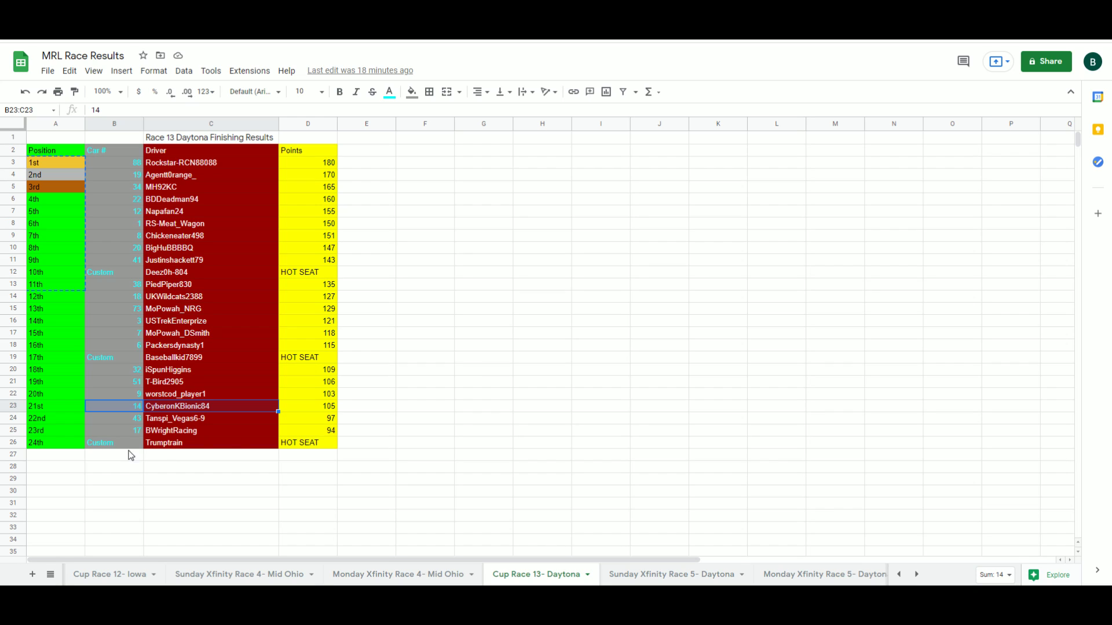
pyautogui.moveTo(120, 428); pyautogui.dragTo(227, 432)
pyautogui.moveTo(130, 434); pyautogui.dragTo(202, 430)
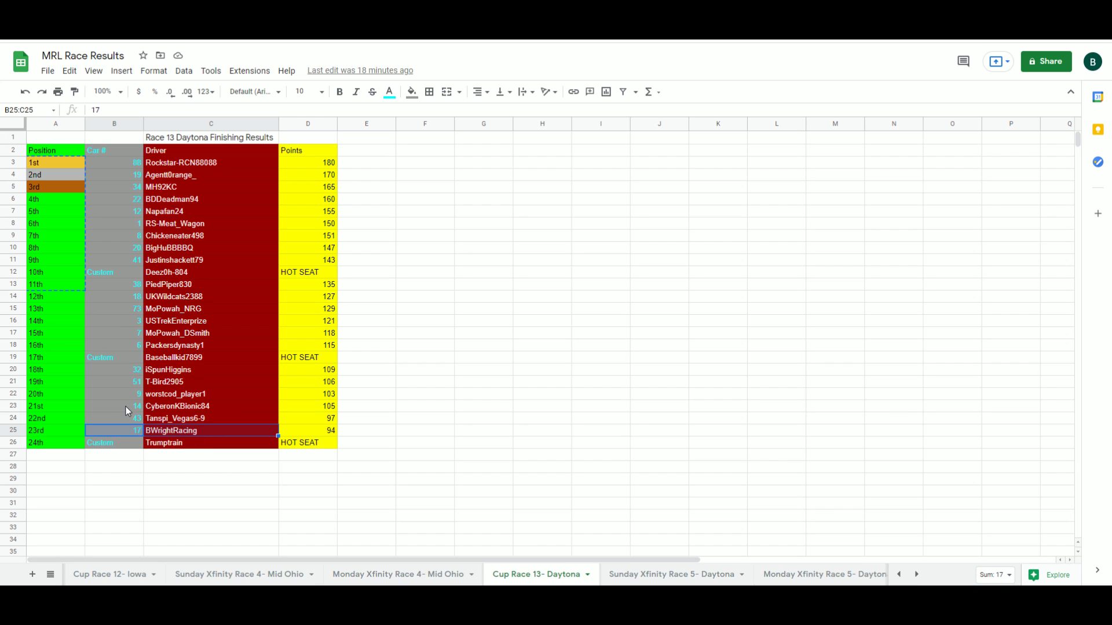
pyautogui.moveTo(127, 407); pyautogui.dragTo(203, 407)
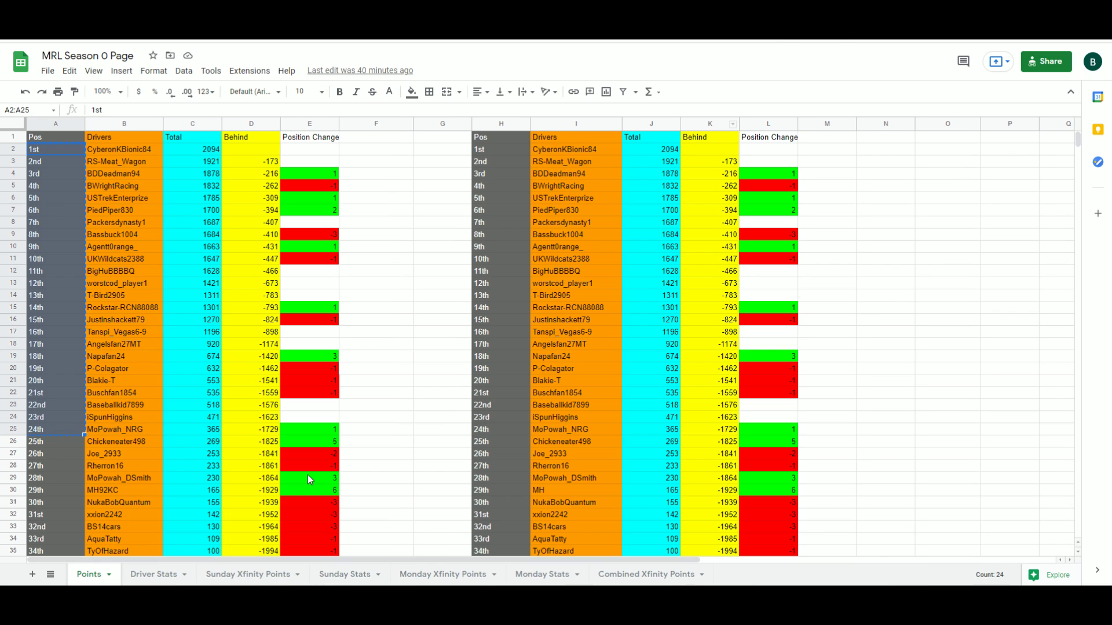
# Step: Examine the Points sheet of MRL Season 0 Page, checking the 2nd, 3rd, 5th, 6th and 9th place drivers' standings
pyautogui.click(132, 248)
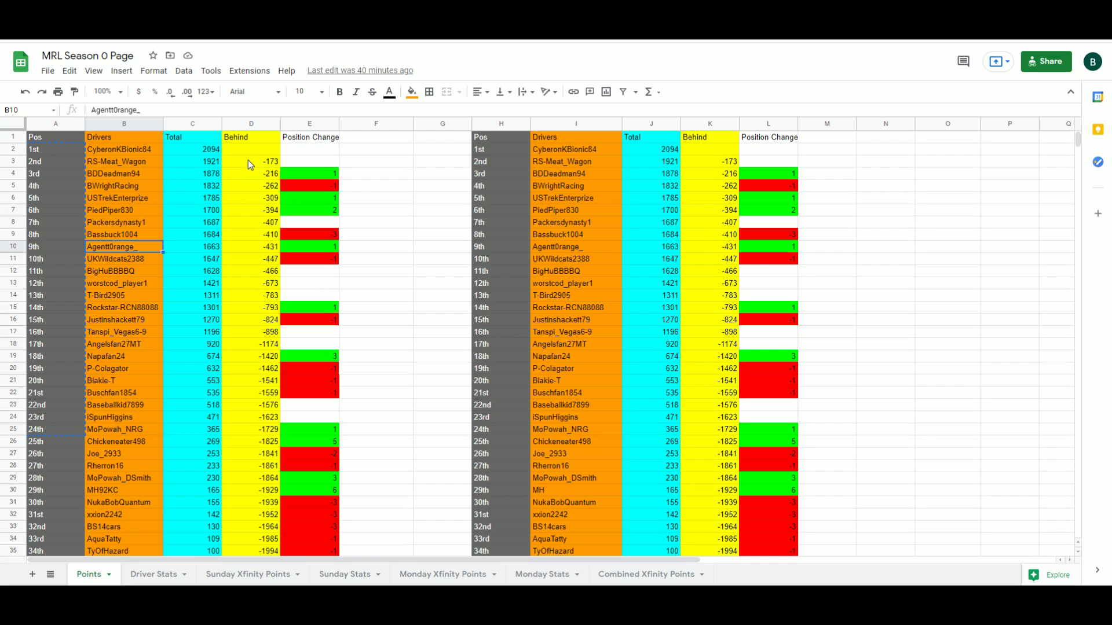
pyautogui.click(273, 163)
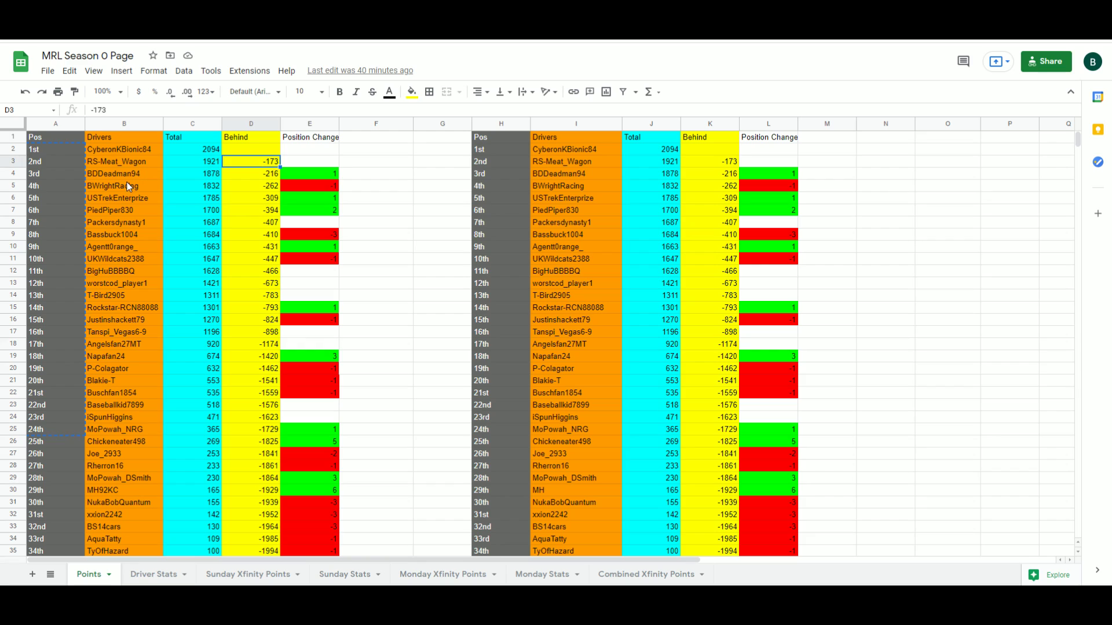
pyautogui.moveTo(151, 162); pyautogui.dragTo(217, 164)
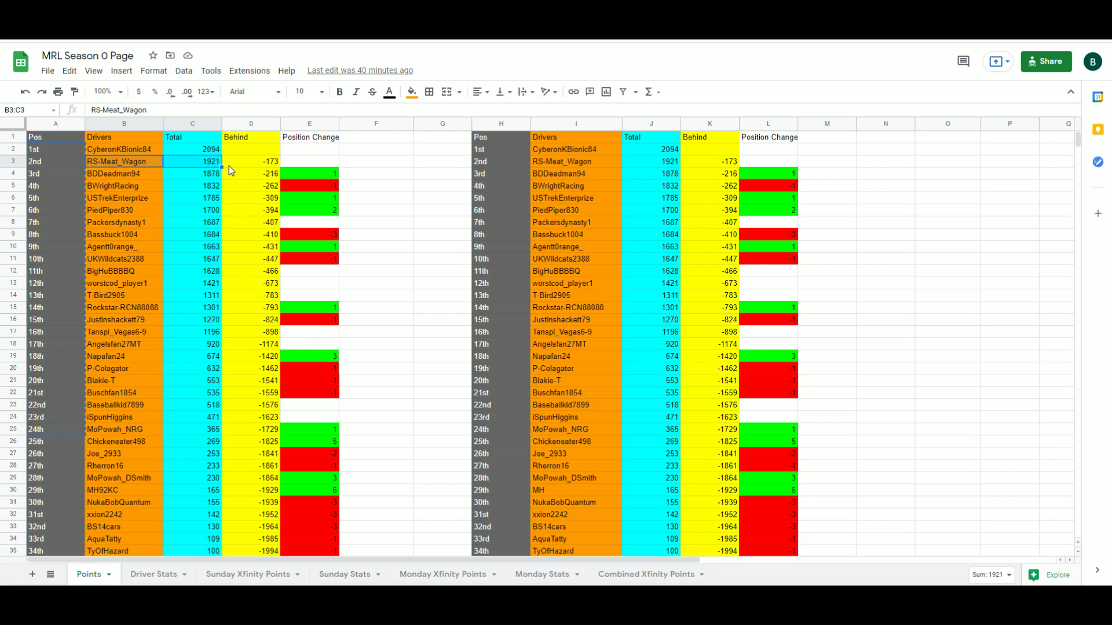
pyautogui.moveTo(125, 174); pyautogui.dragTo(249, 176)
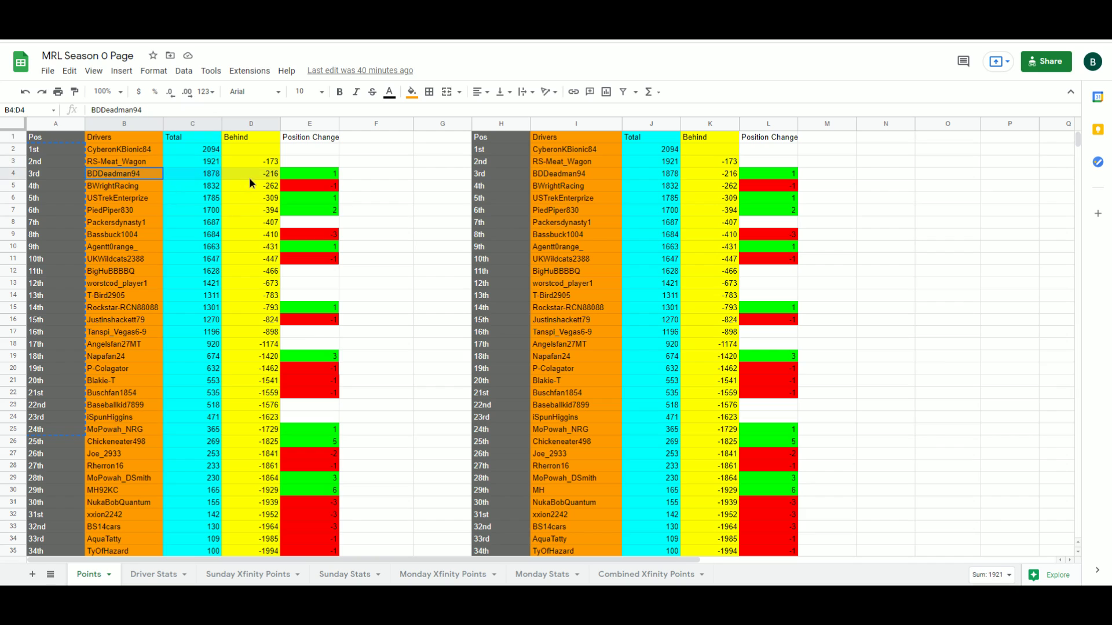
pyautogui.moveTo(139, 201); pyautogui.dragTo(246, 210)
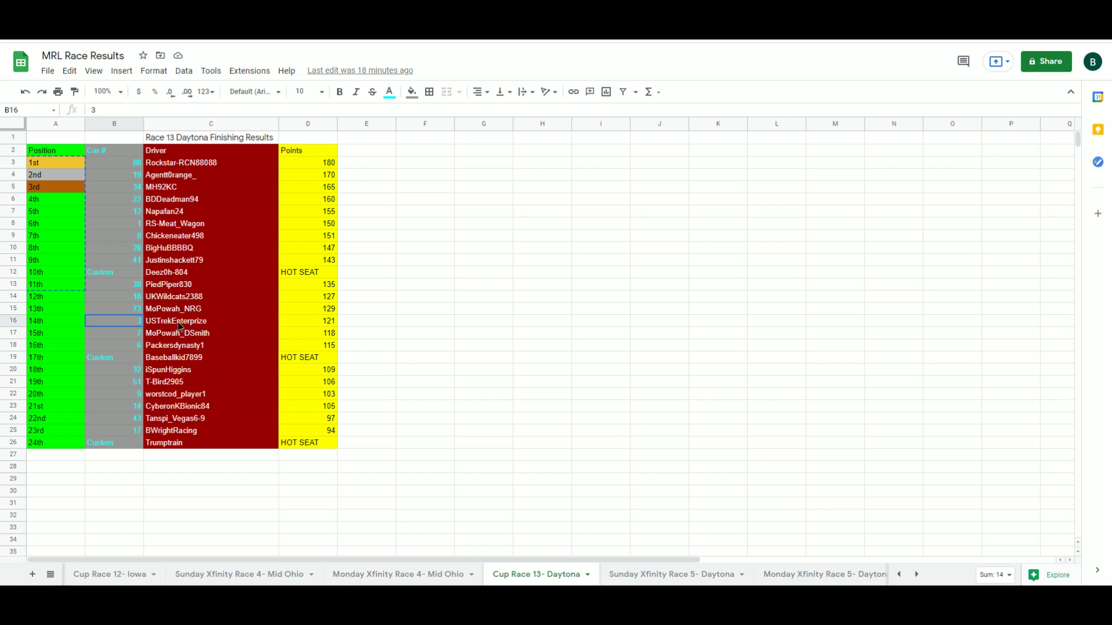
# Step: Cross-check the 5th and 6th place drivers in the season standings against their 14th and 11th place Daytona results
pyautogui.moveTo(118, 321); pyautogui.dragTo(201, 325)
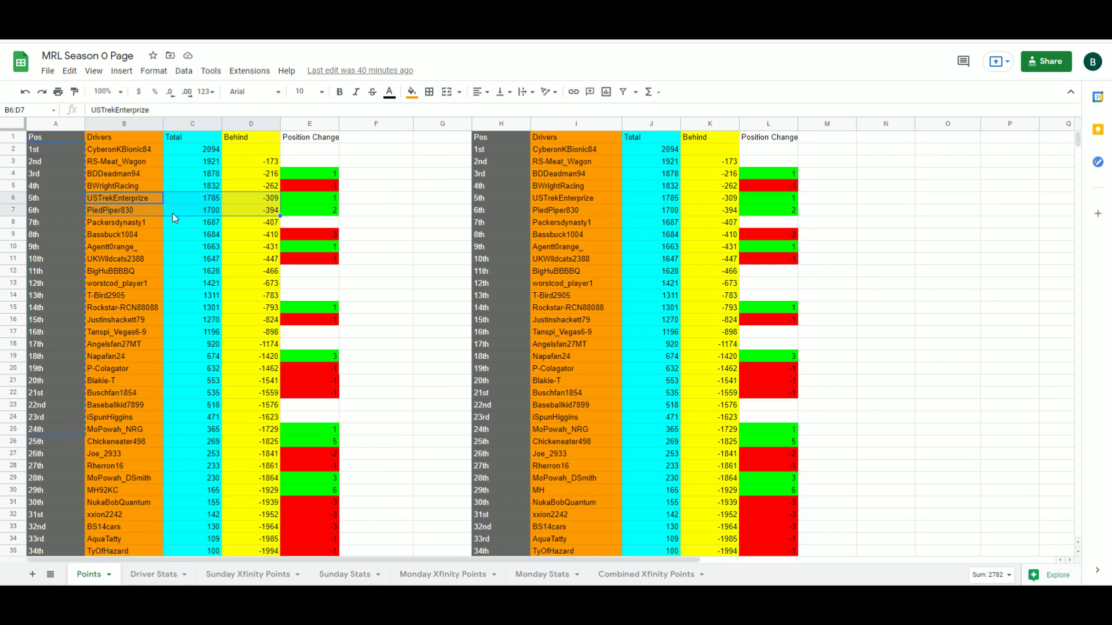
pyautogui.click(183, 213)
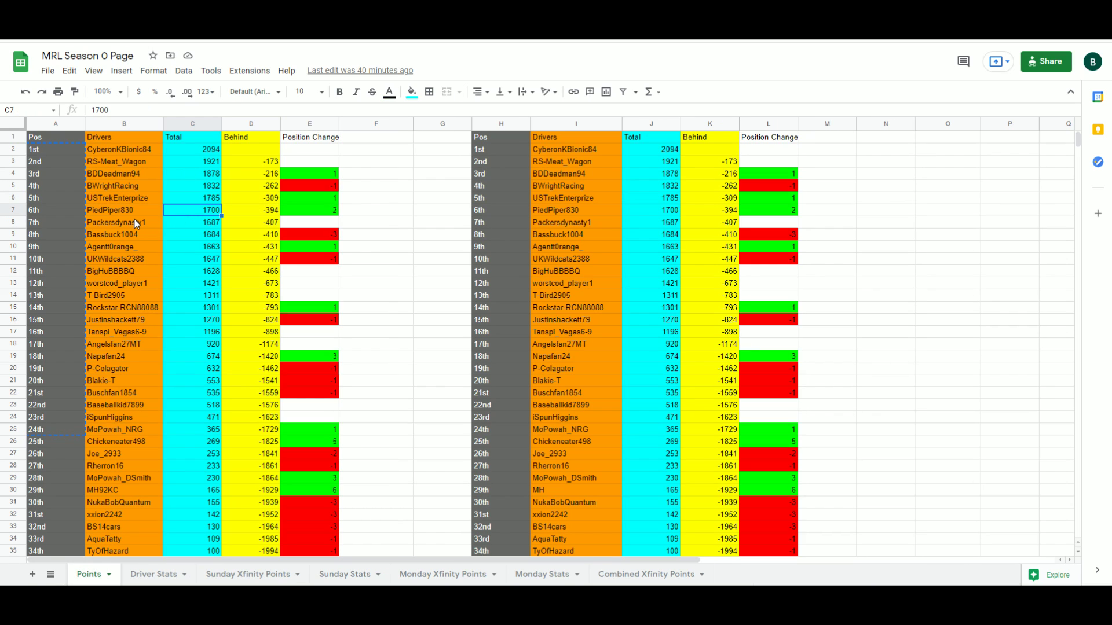
pyautogui.moveTo(131, 199); pyautogui.dragTo(267, 199)
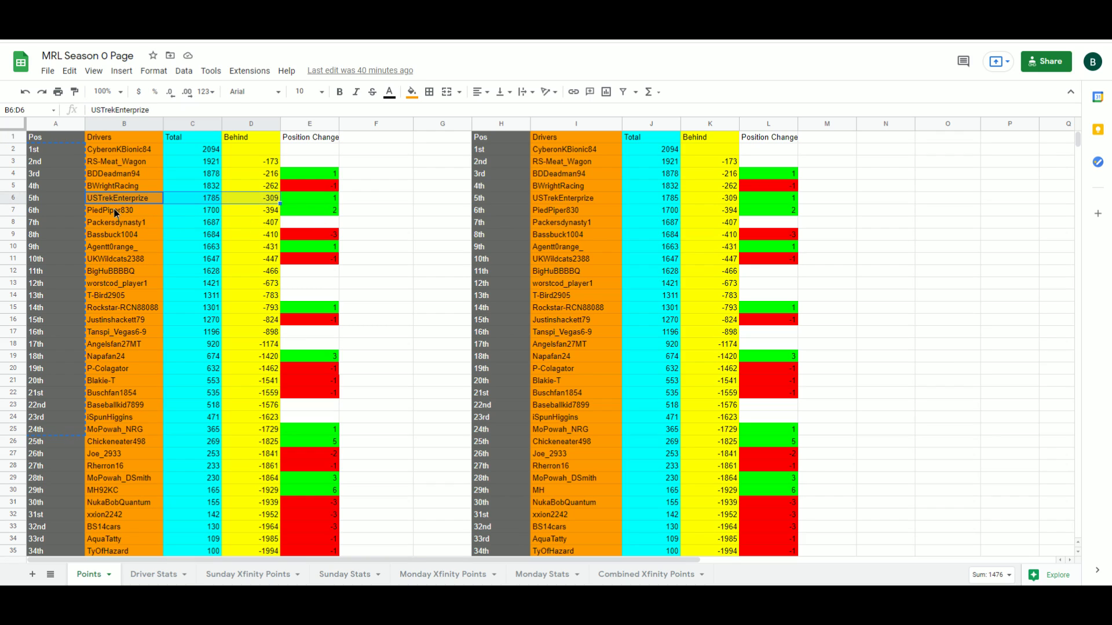
pyautogui.moveTo(116, 212); pyautogui.dragTo(302, 210)
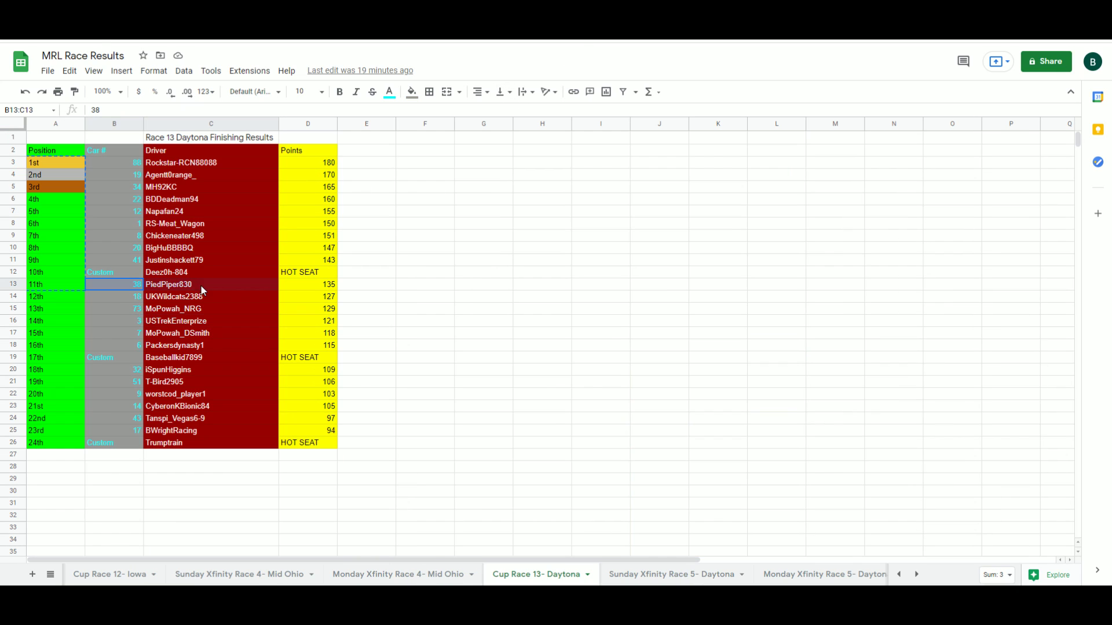
pyautogui.moveTo(131, 292); pyautogui.dragTo(220, 287)
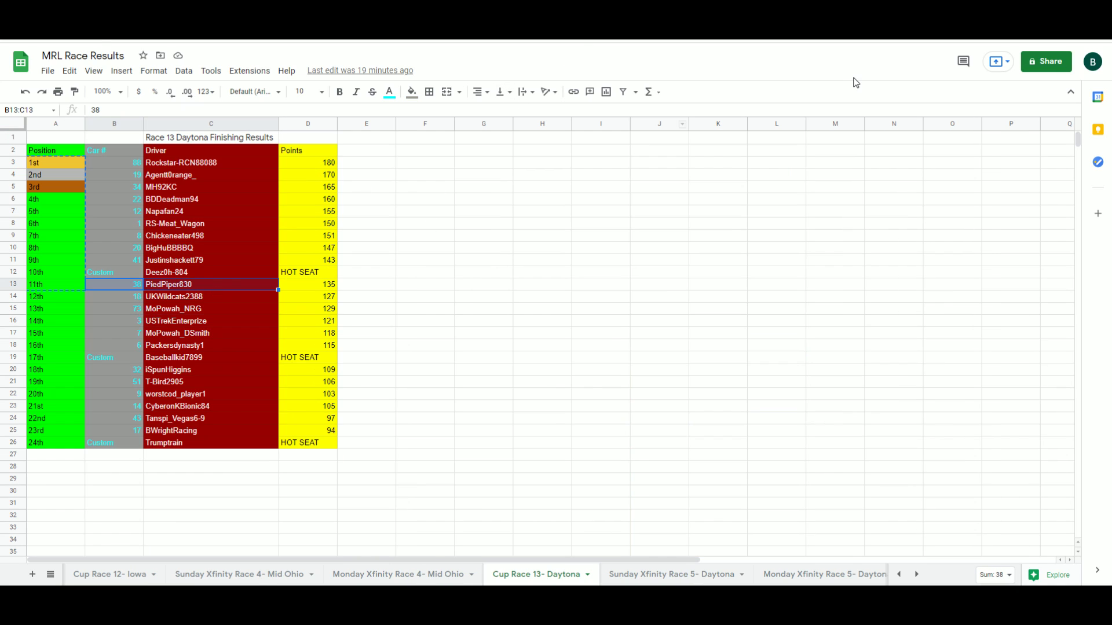
pyautogui.click(307, 287)
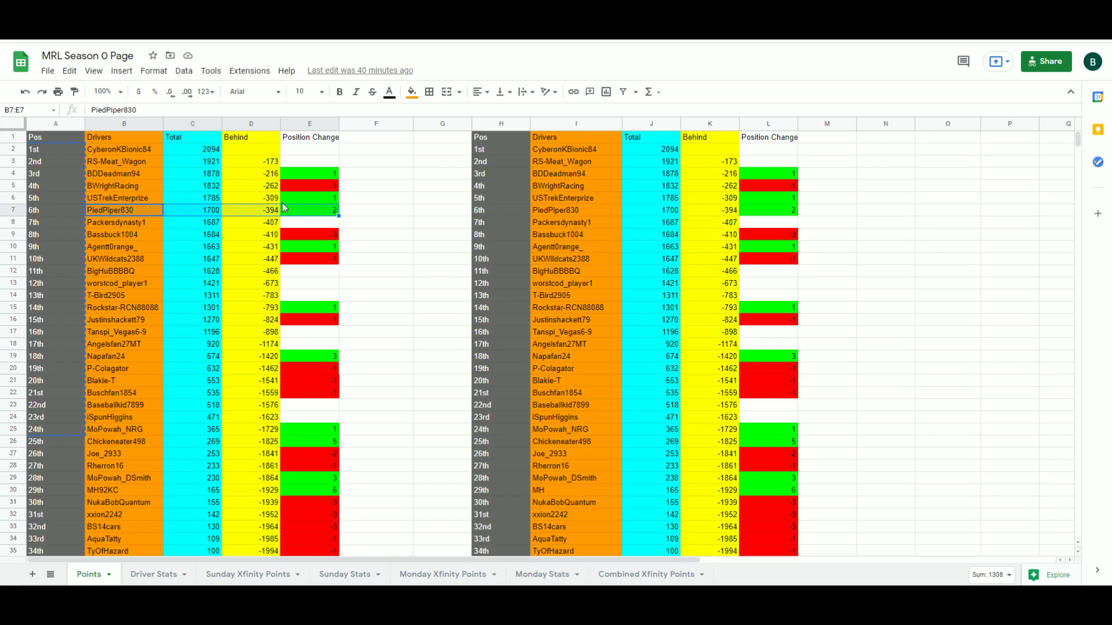
# Step: Review the 7th to 10th place drivers and position changes in the season standings, and return to the Daytona race results
pyautogui.click(135, 225)
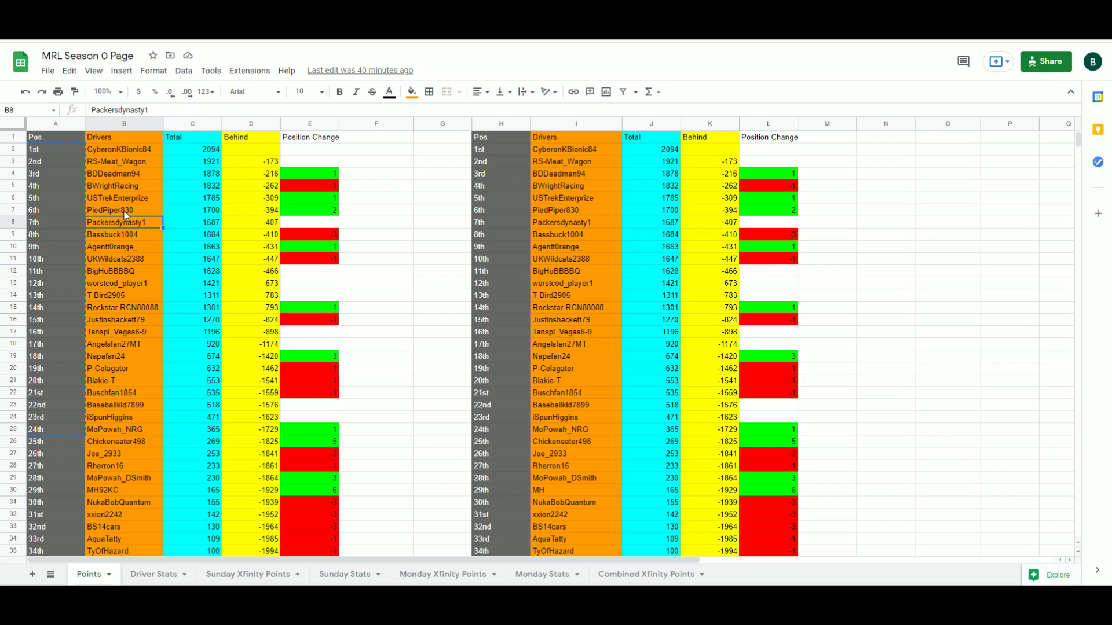
pyautogui.moveTo(113, 239); pyautogui.dragTo(242, 238)
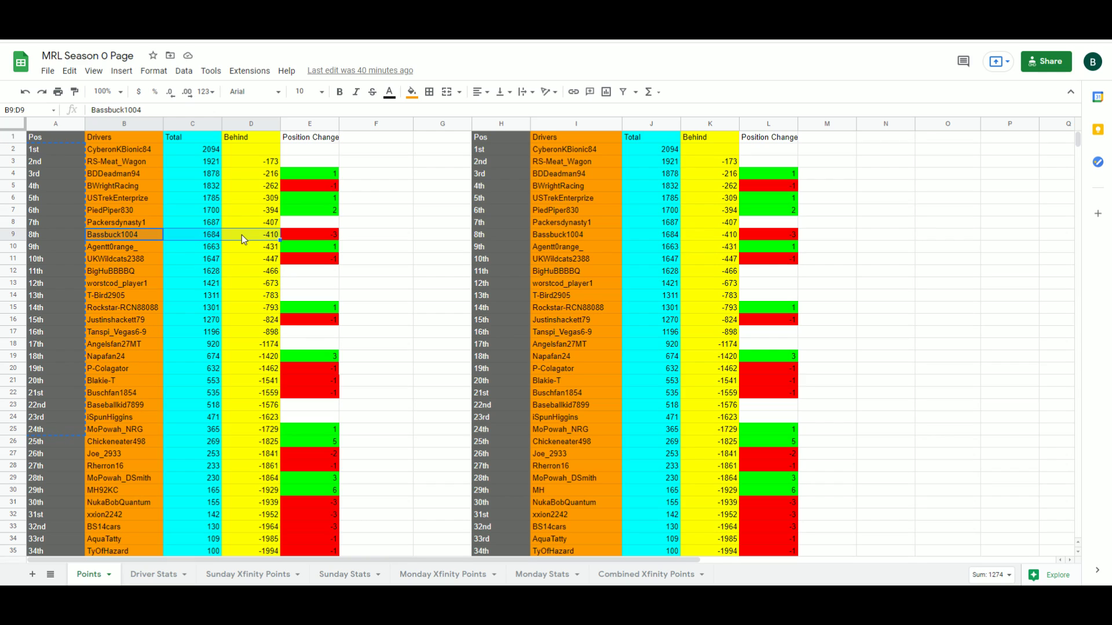
pyautogui.click(320, 235)
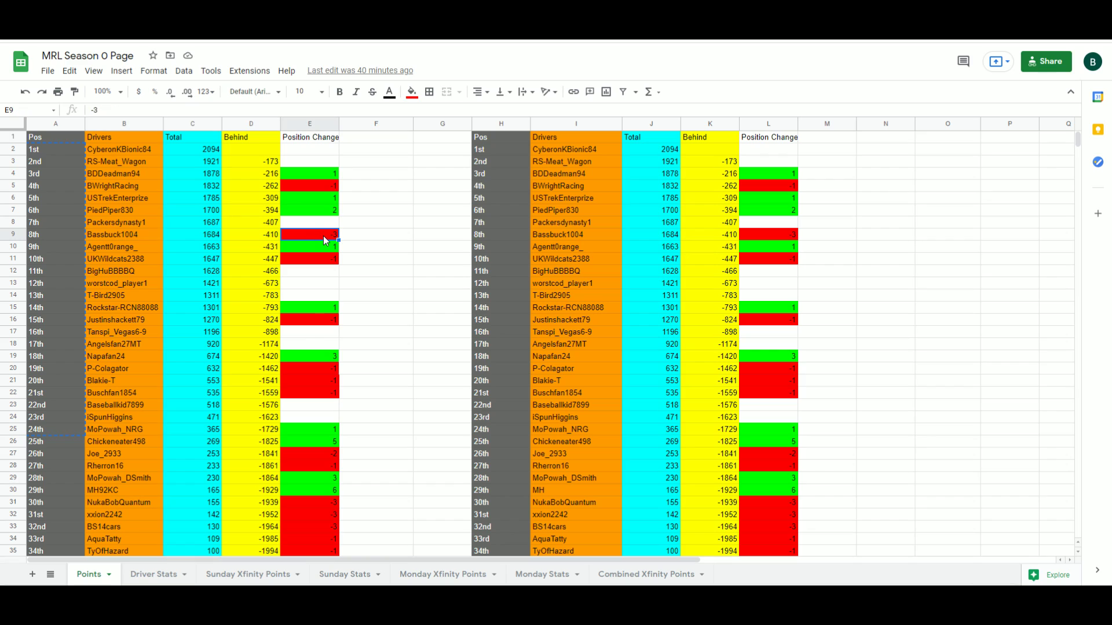
pyautogui.click(132, 249)
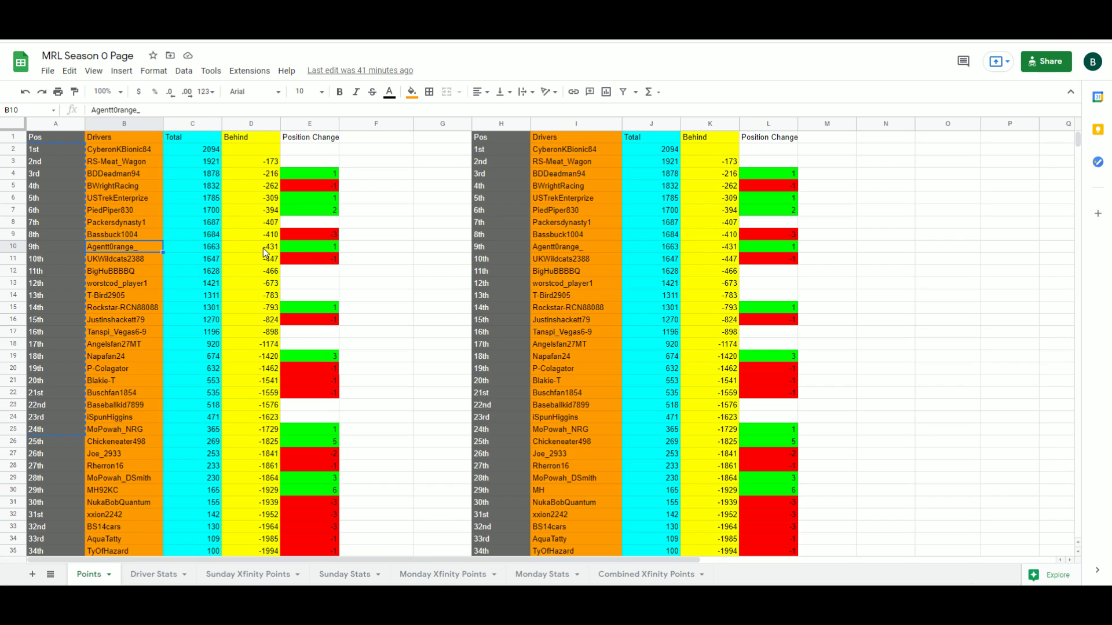
pyautogui.click(297, 245)
pyautogui.click(108, 262)
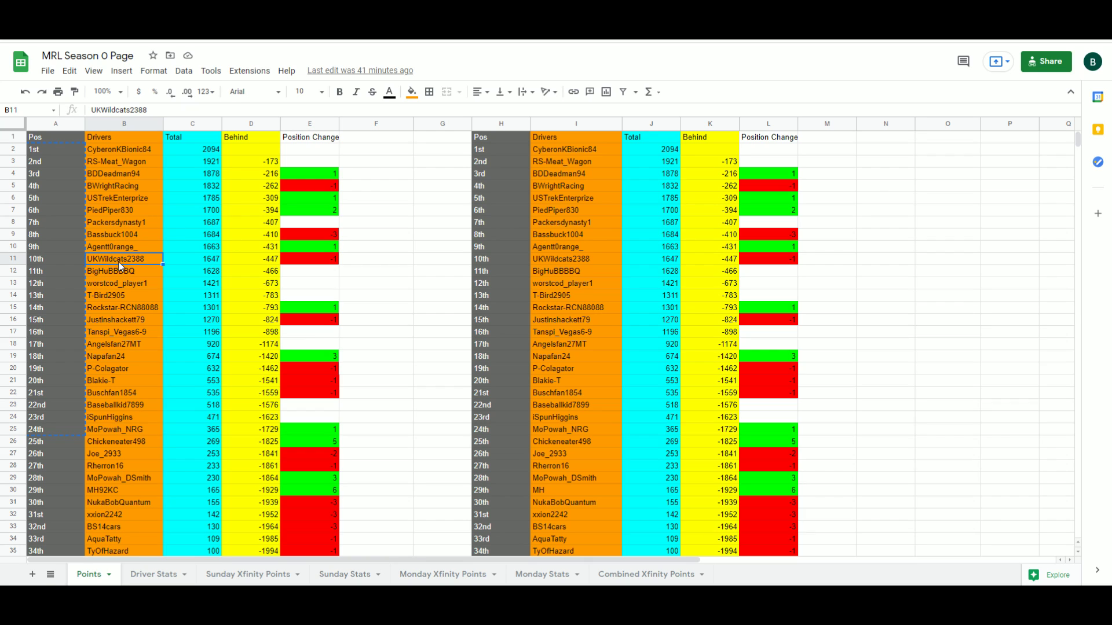
pyautogui.hotkey('ctrl', 'Tab')
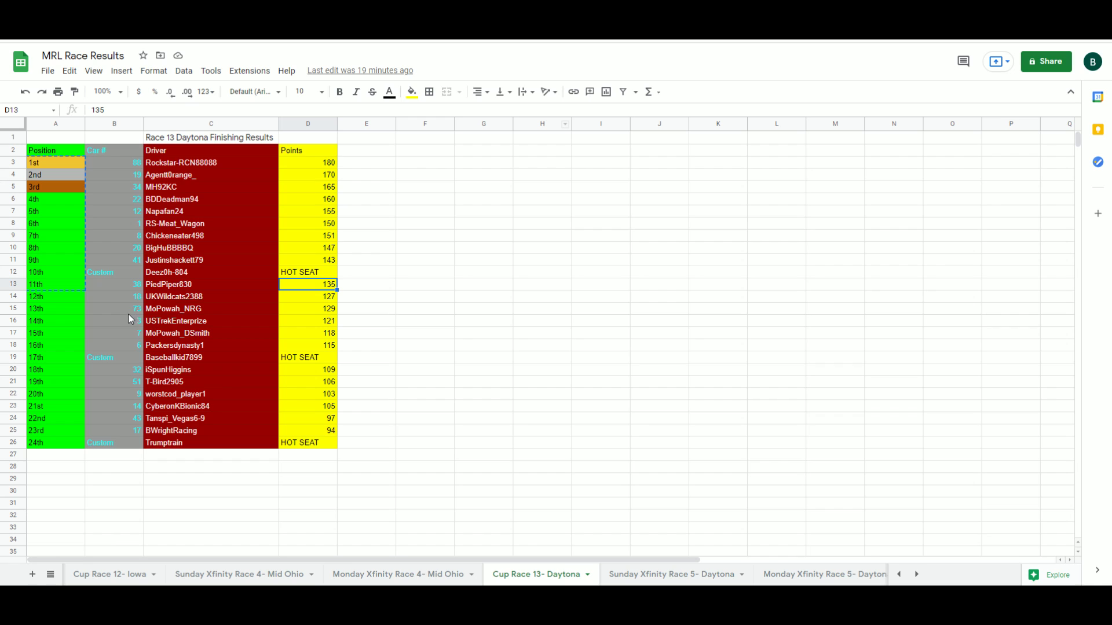
# Step: Check the 12th-place driver's Daytona points, and return to the season standings to review 9th and 11th to 15th place
pyautogui.click(322, 299)
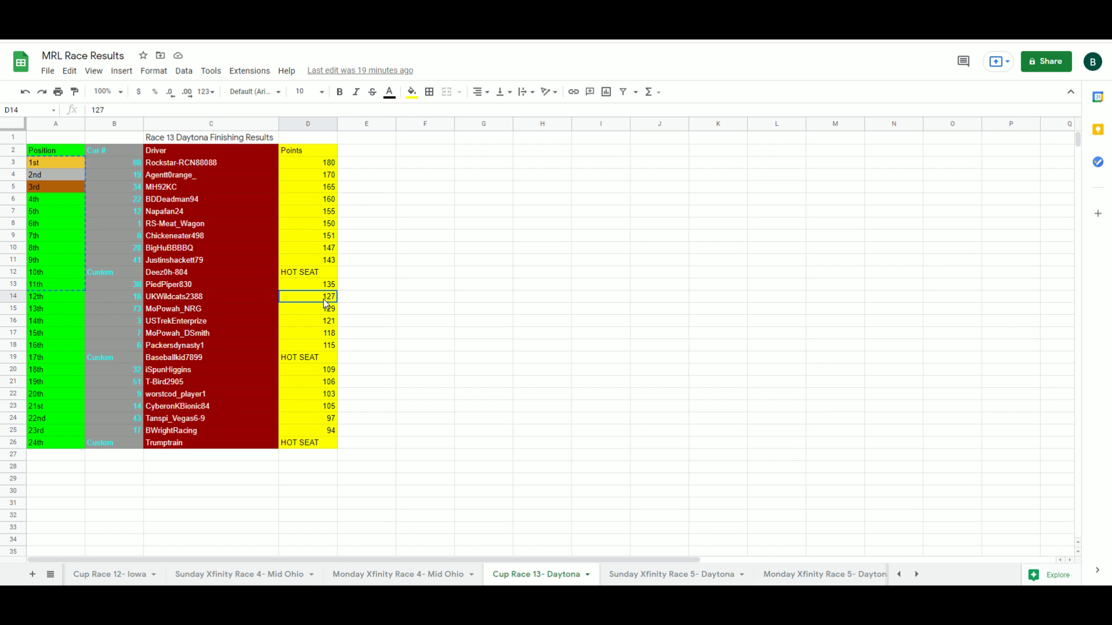
pyautogui.hotkey('ctrl', 'shift', 'Tab')
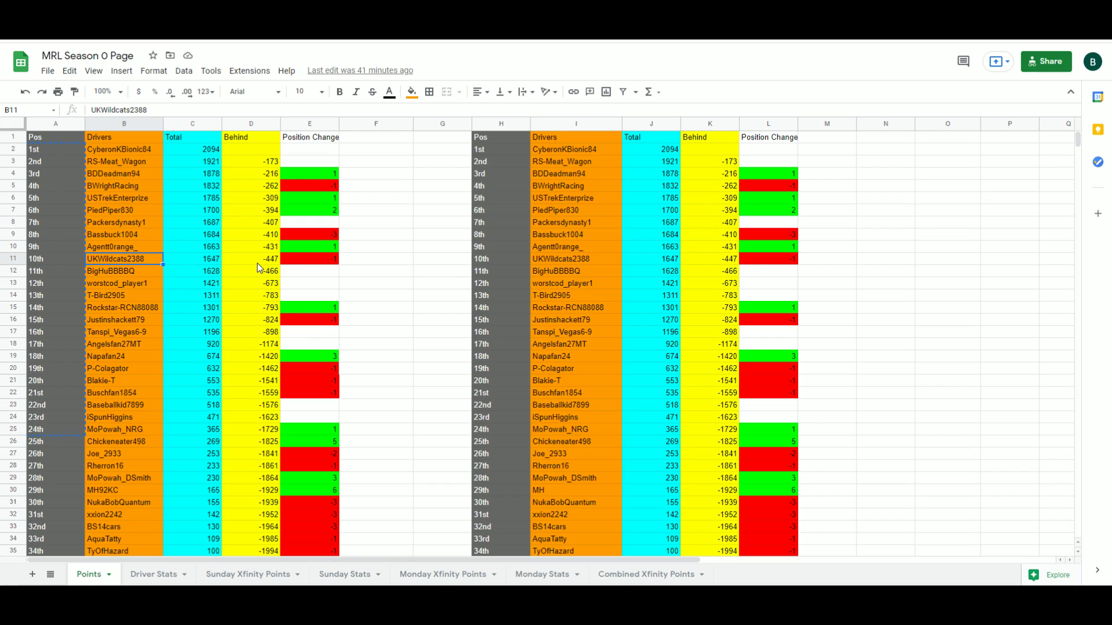
pyautogui.click(86, 249)
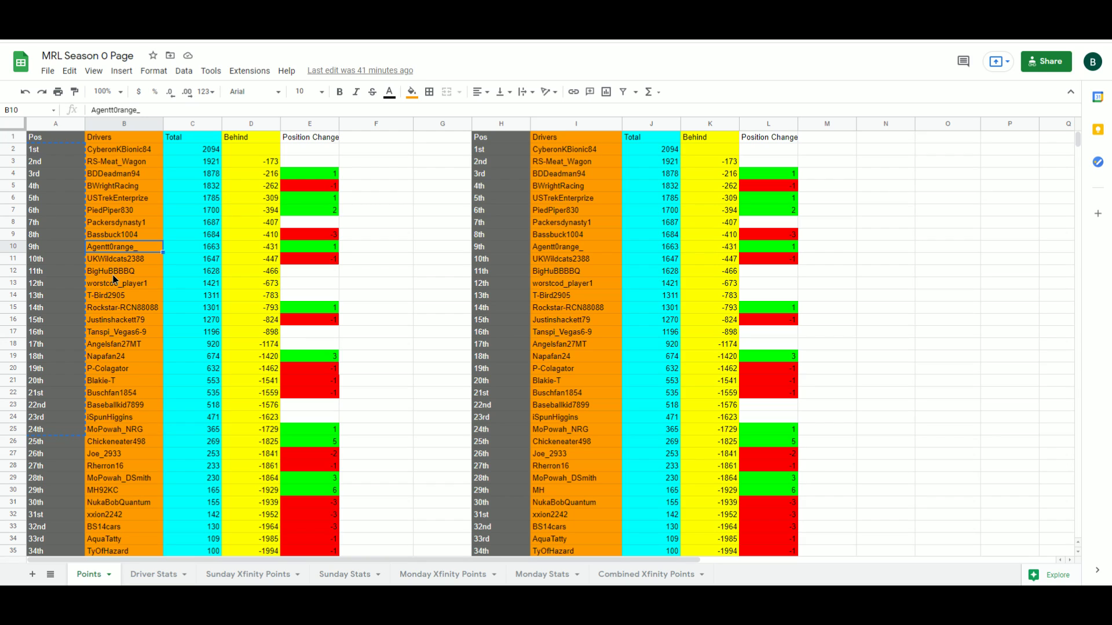
pyautogui.moveTo(113, 272); pyautogui.dragTo(300, 293)
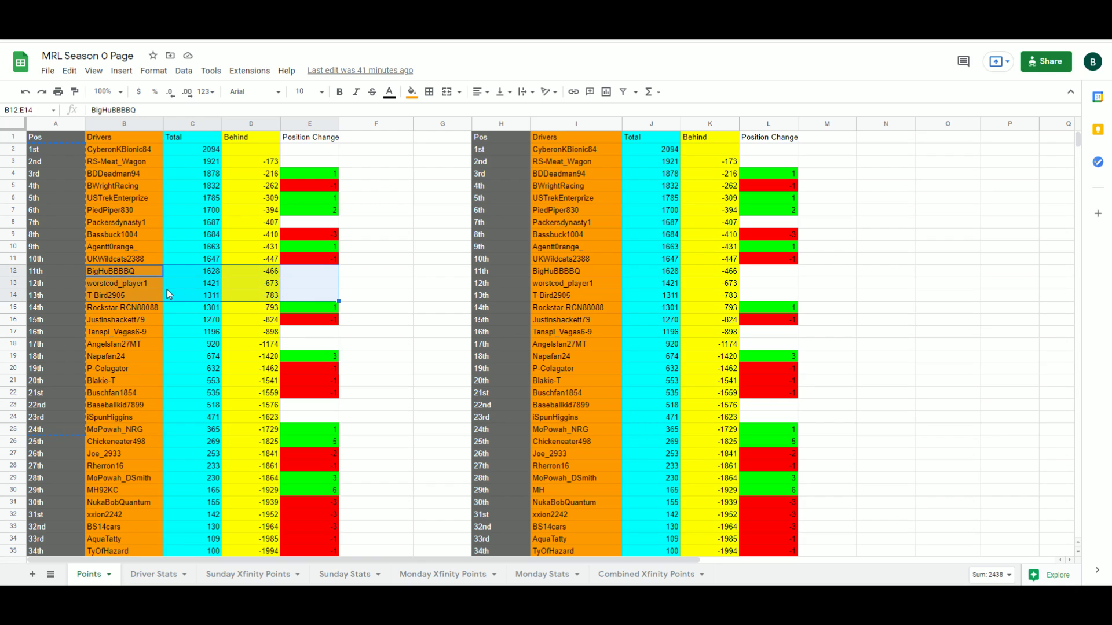
pyautogui.click(148, 312)
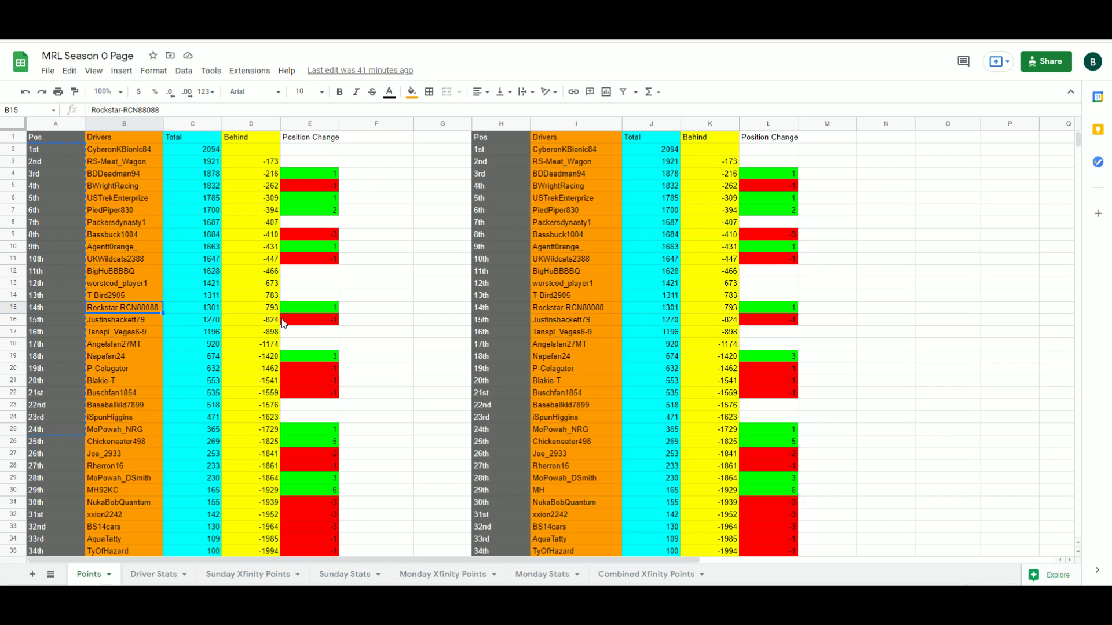
pyautogui.click(127, 324)
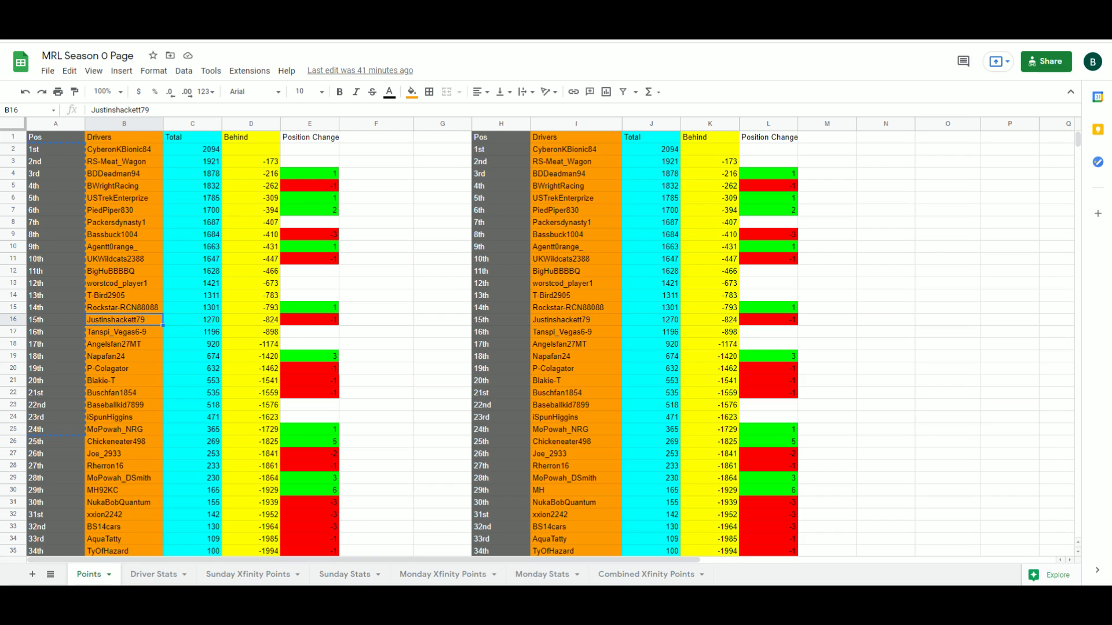
# Step: Examine the season standings and position changes from 16th place down to the last-placed driver
pyautogui.click(124, 334)
pyautogui.moveTo(127, 336); pyautogui.dragTo(124, 399)
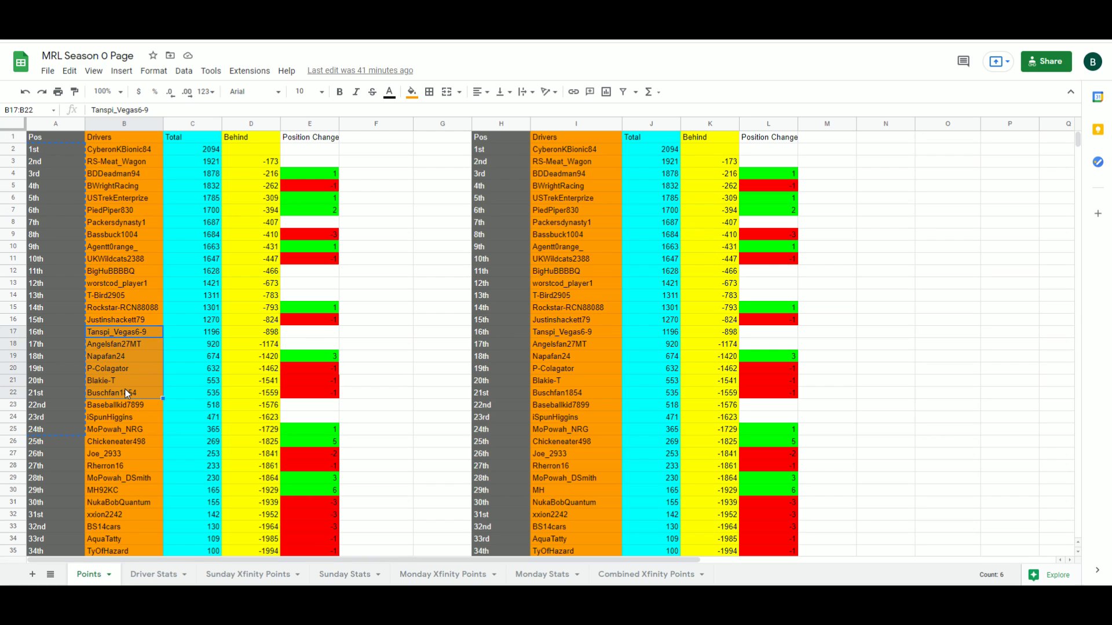
pyautogui.moveTo(120, 356); pyautogui.dragTo(267, 394)
pyautogui.moveTo(255, 453); pyautogui.dragTo(255, 453)
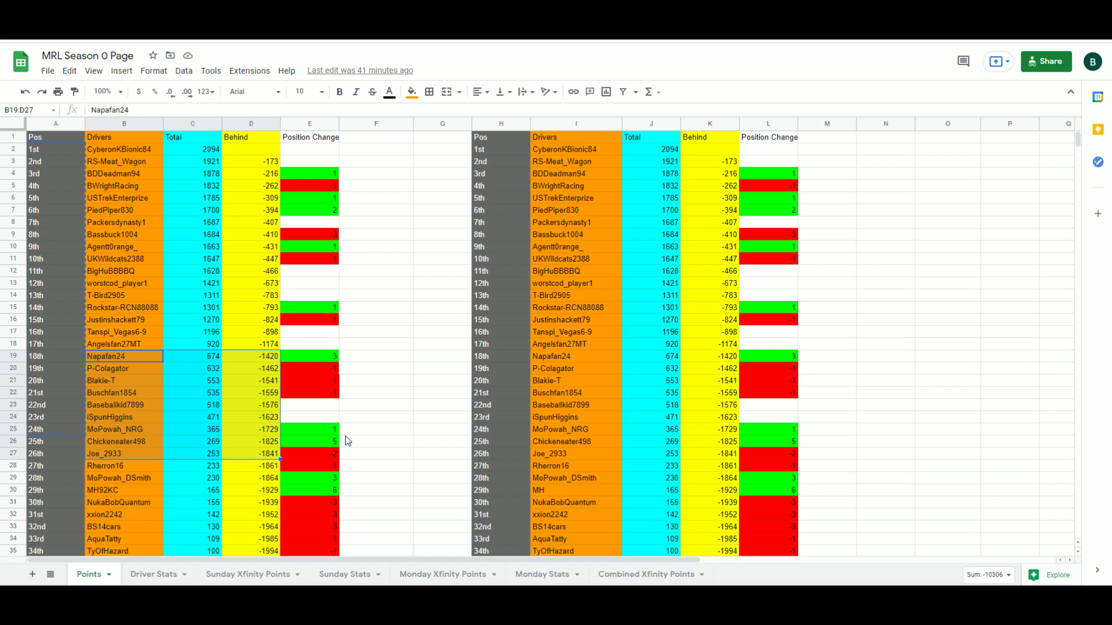
pyautogui.click(120, 386)
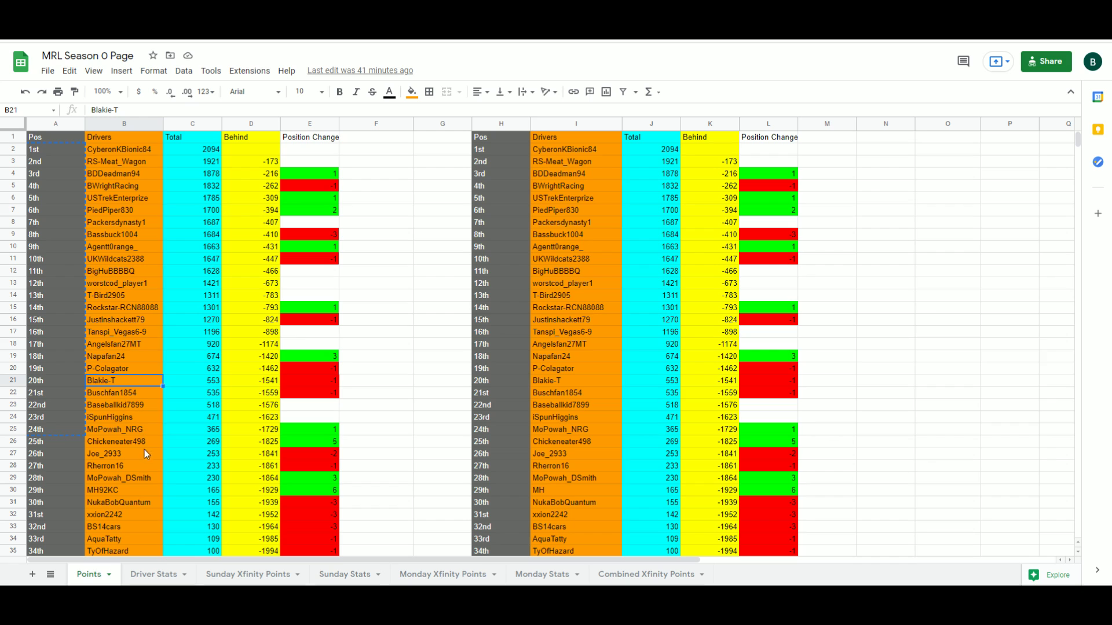
pyautogui.scroll(-2, 133, 498)
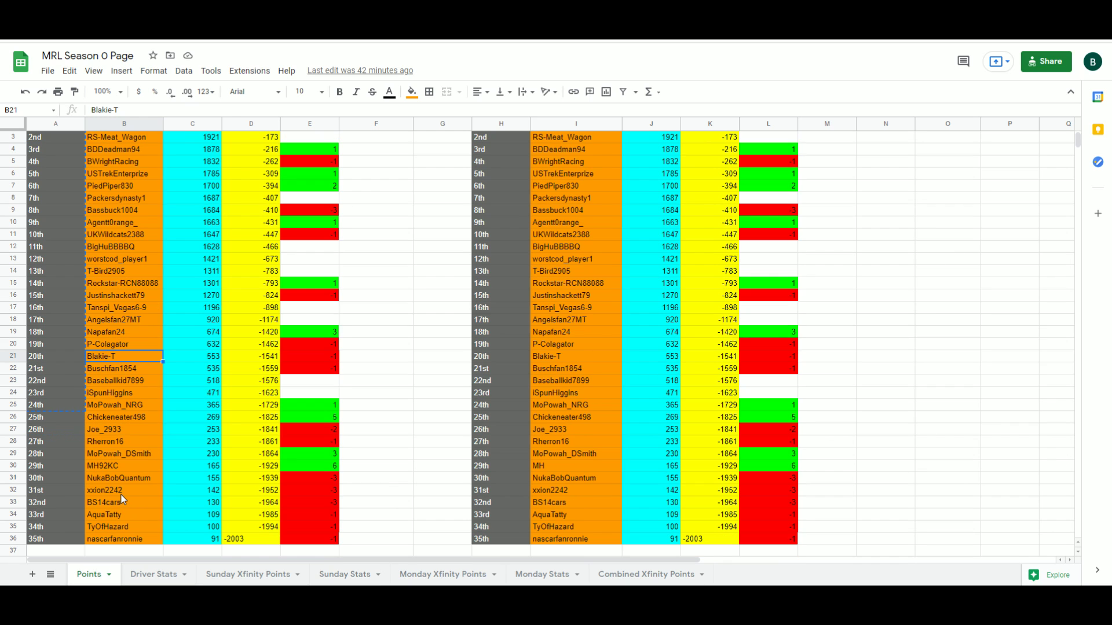
pyautogui.scroll(2, 122, 505)
pyautogui.scroll(-2, 121, 505)
pyautogui.scroll(2, 122, 505)
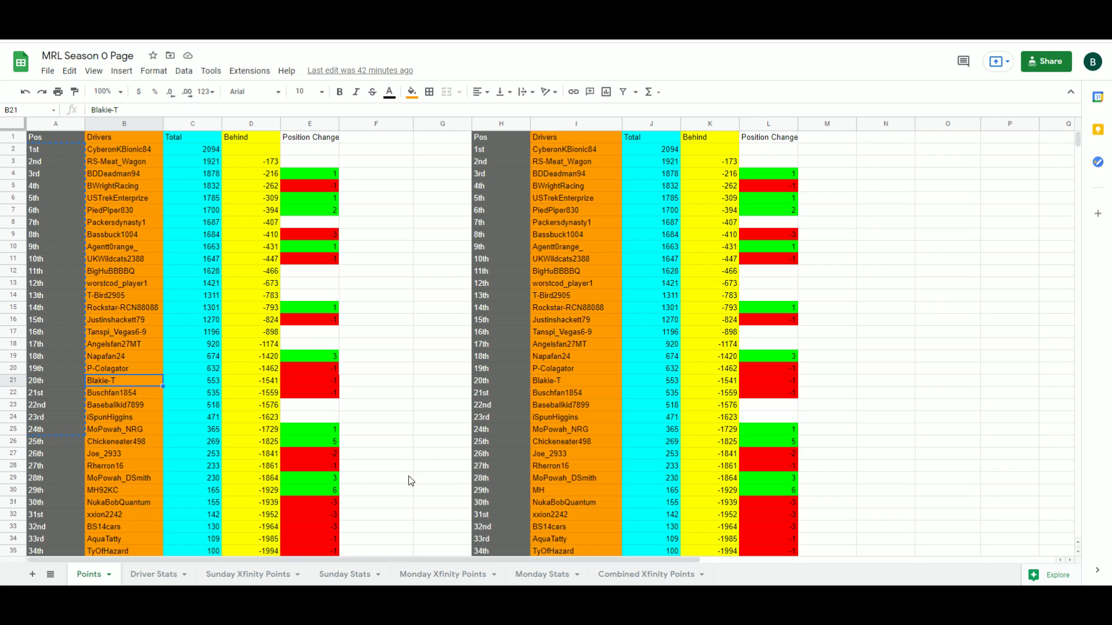
# Step: Open the Driver Stats sheet and review the first-listed driver's average finish and race finishes from Auto Club to Bristol
pyautogui.click(146, 573)
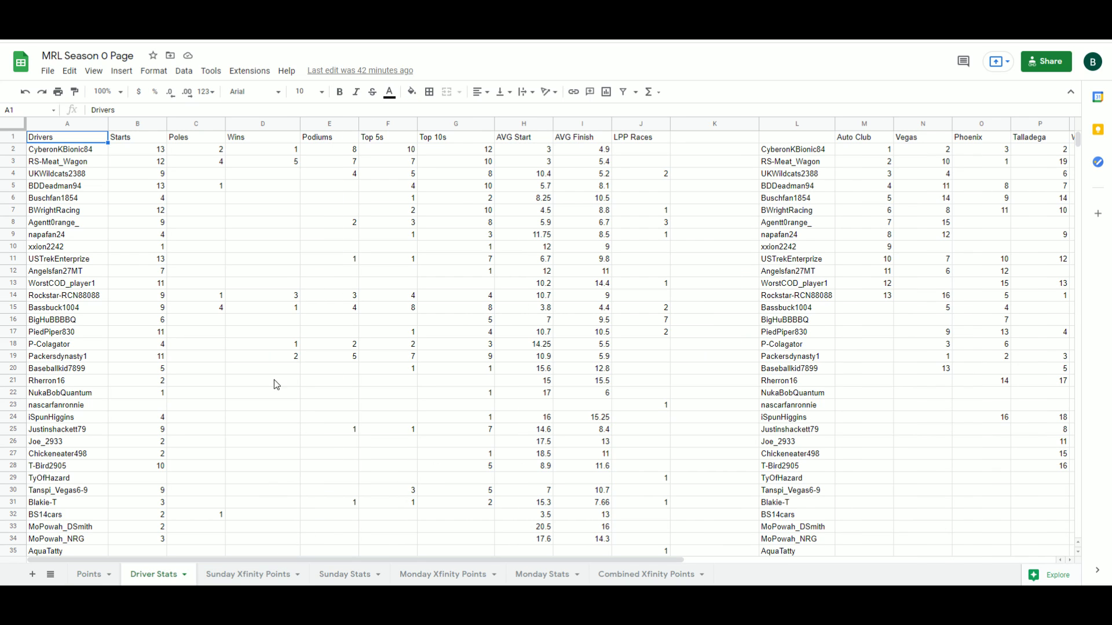
pyautogui.click(570, 151)
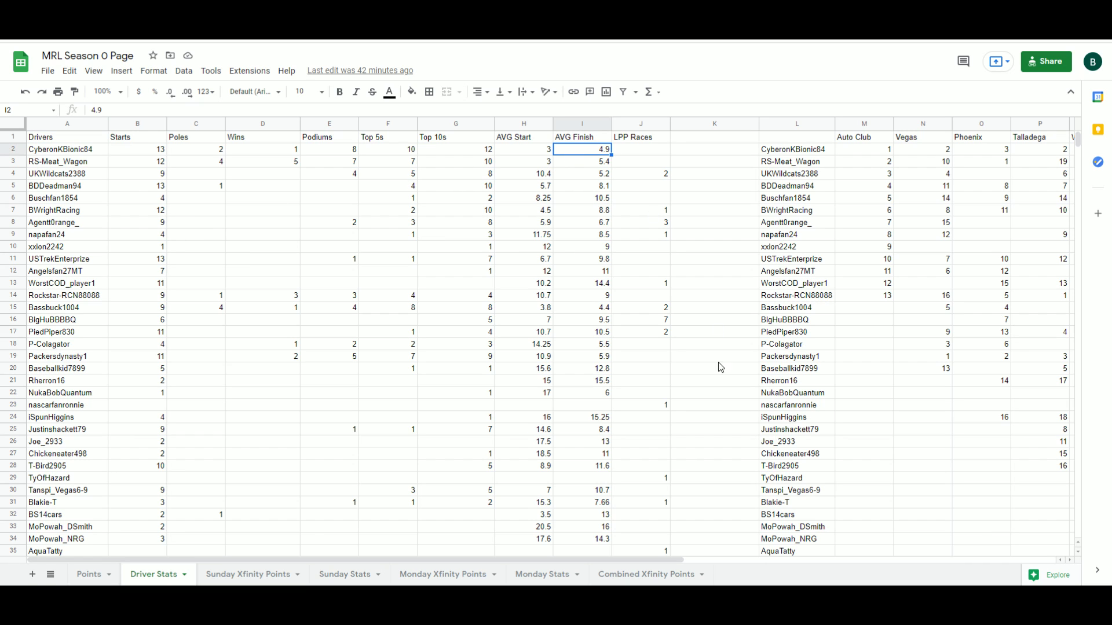
pyautogui.moveTo(642, 561); pyautogui.dragTo(1003, 562)
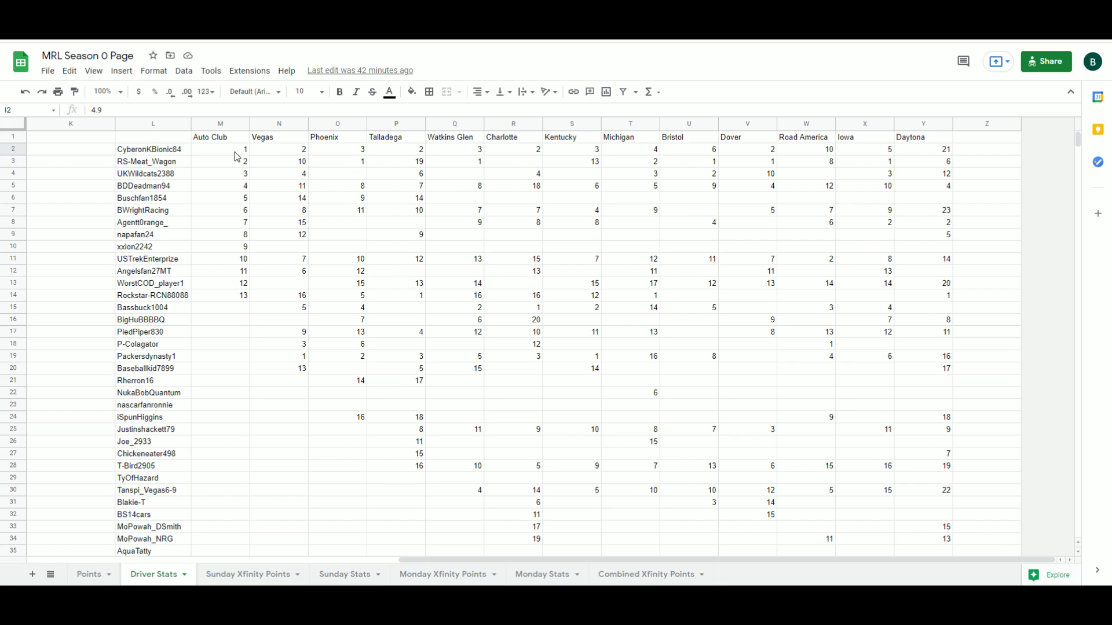
pyautogui.moveTo(237, 154); pyautogui.dragTo(552, 157)
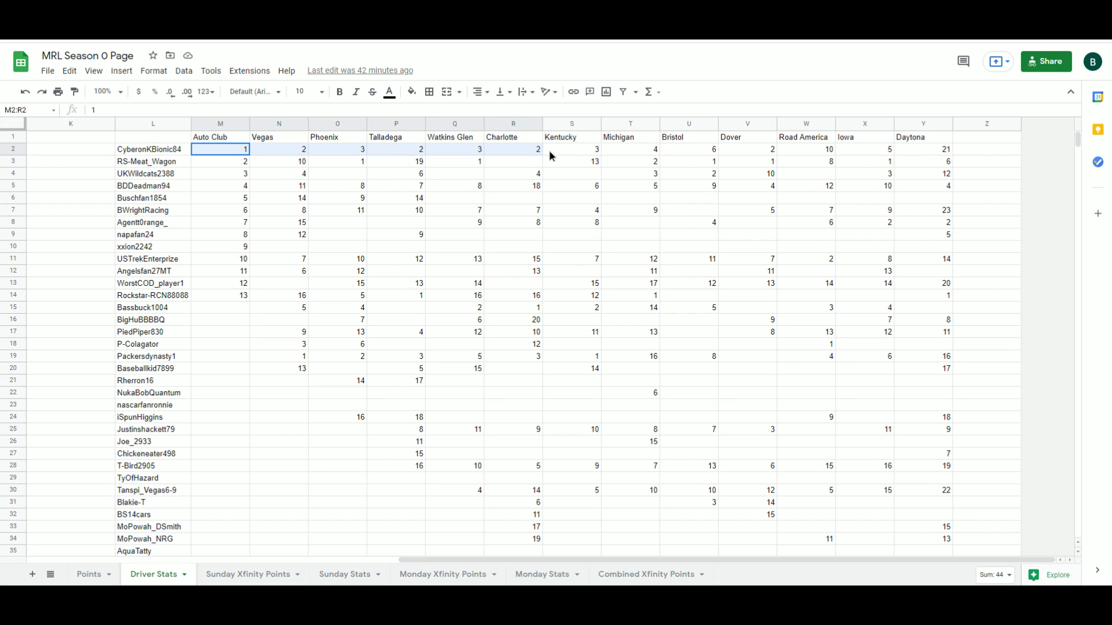
pyautogui.click(627, 153)
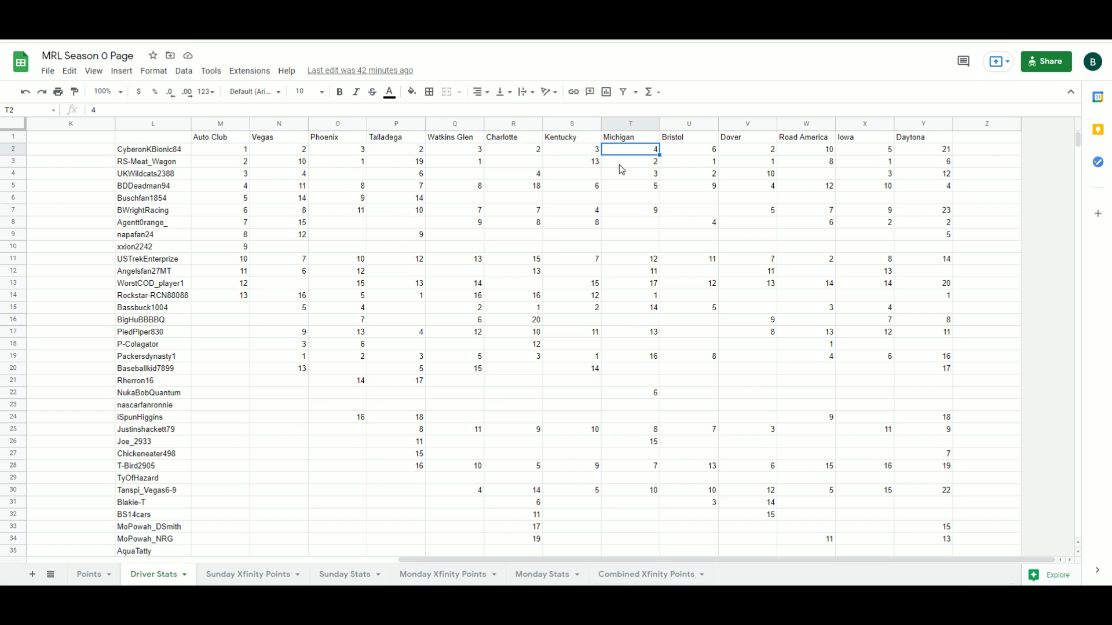
pyautogui.click(701, 154)
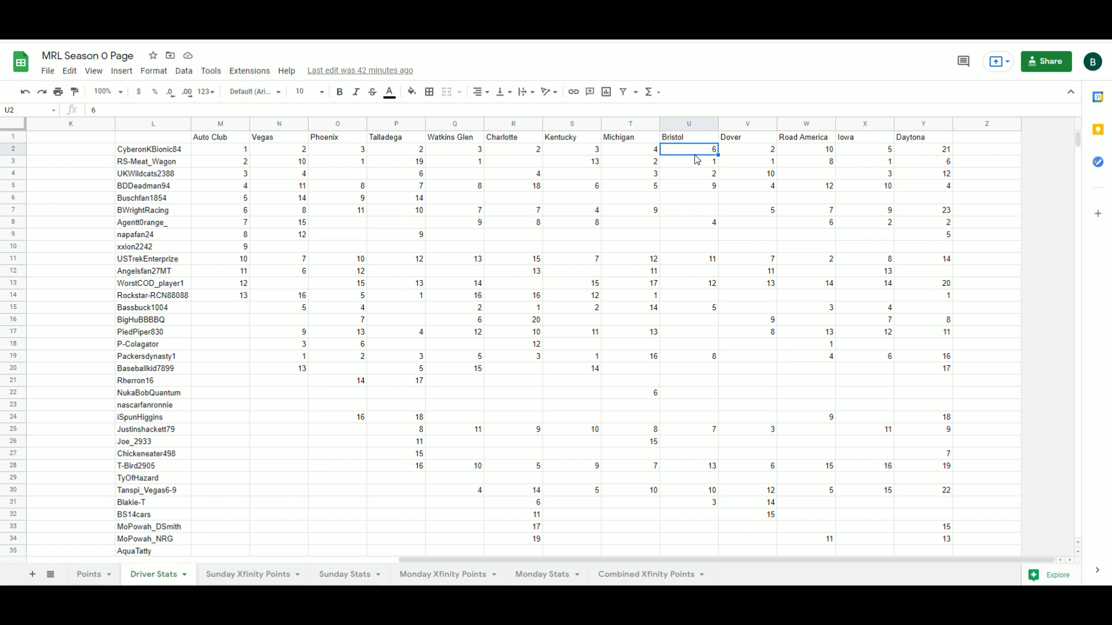
# Step: Review the first-listed driver's finishes from Michigan through Dover, Road America, Iowa and Daytona
pyautogui.moveTo(632, 149); pyautogui.dragTo(730, 155)
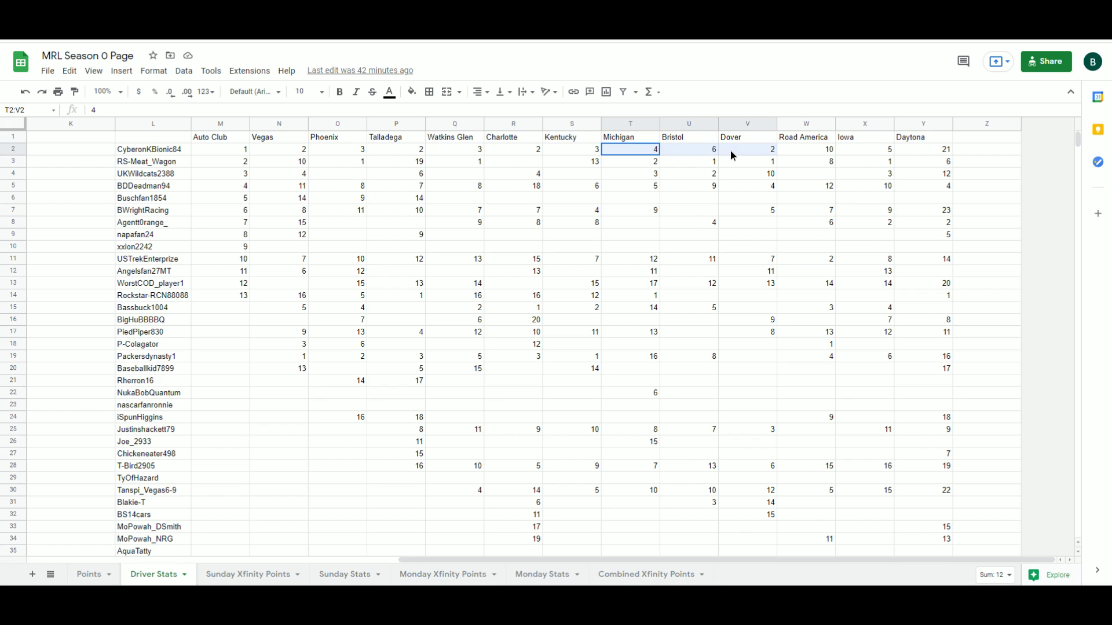
pyautogui.click(756, 151)
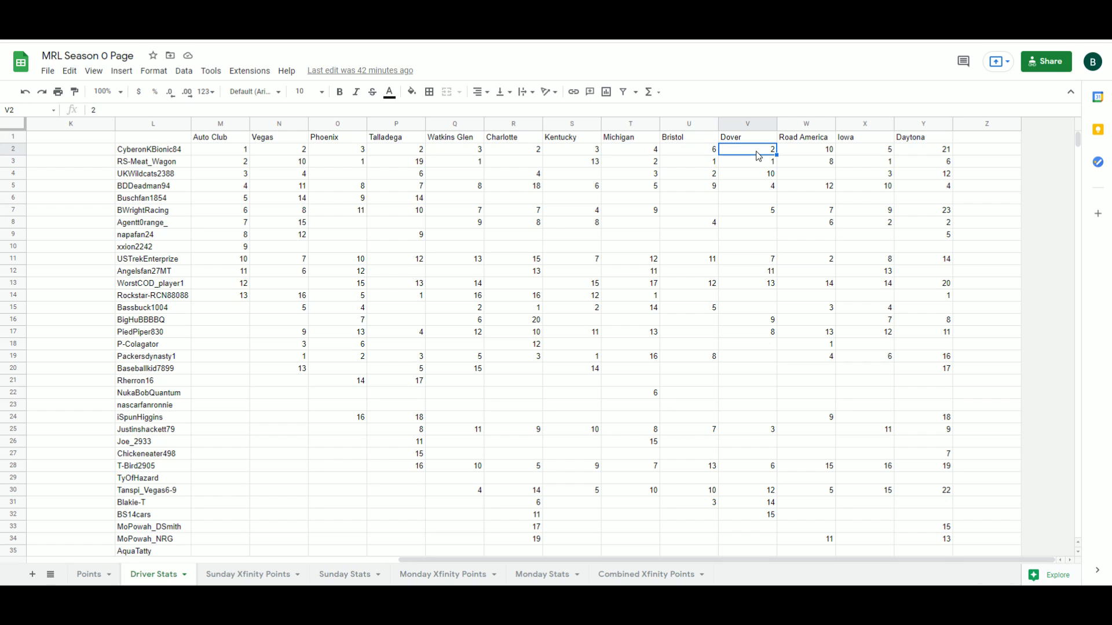
pyautogui.click(792, 154)
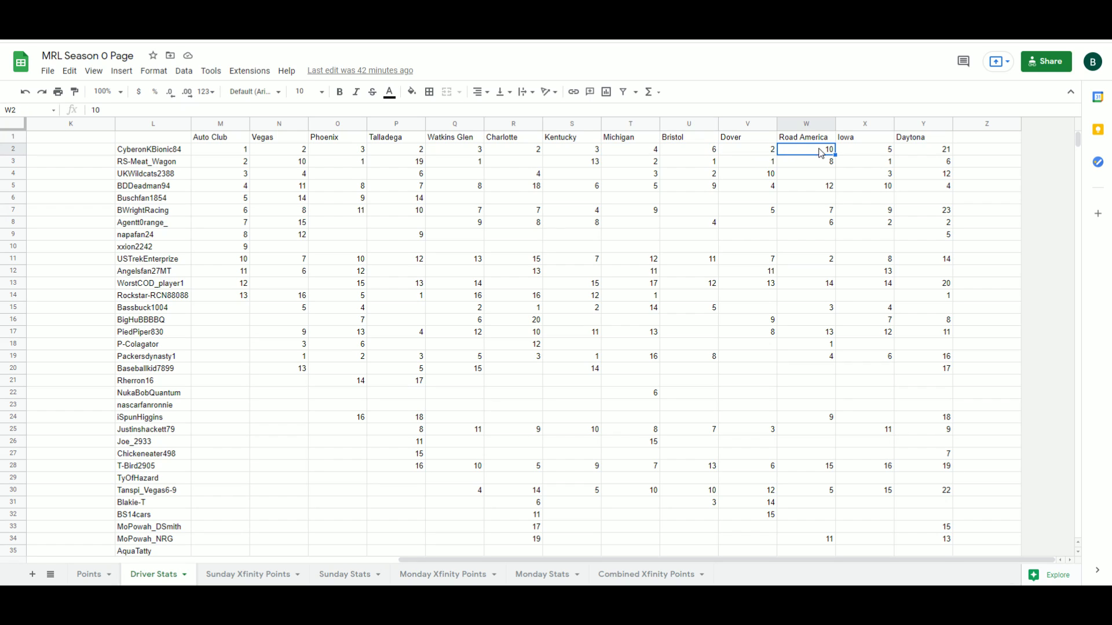
pyautogui.click(879, 153)
pyautogui.click(945, 155)
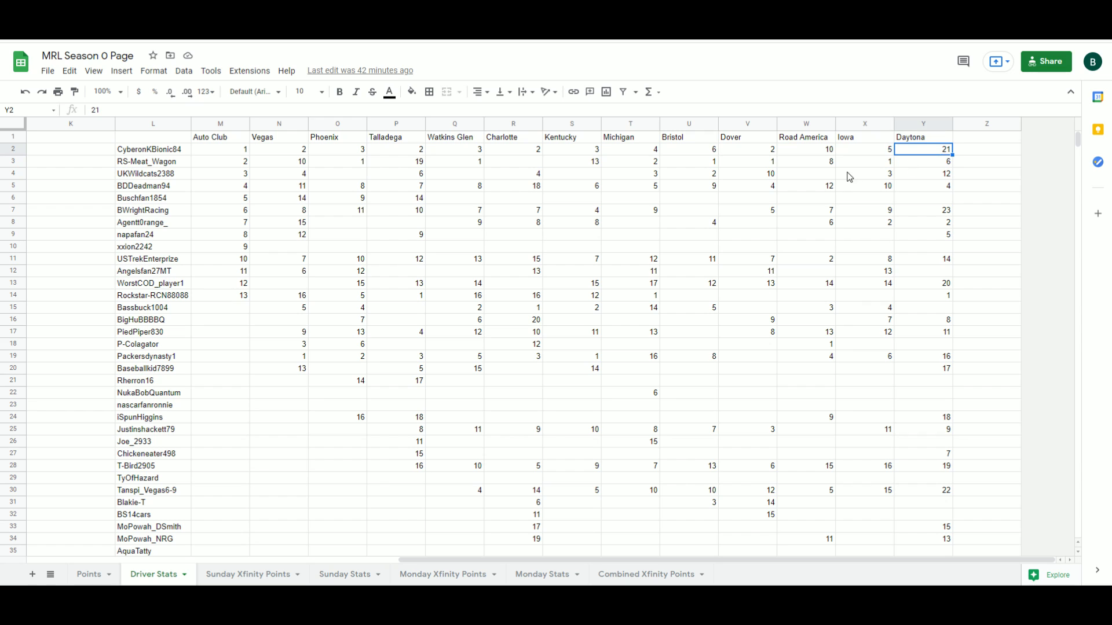
# Step: Compare the average finishes and average starts of the first two listed drivers in Driver Stats
pyautogui.moveTo(578, 561); pyautogui.dragTo(172, 570)
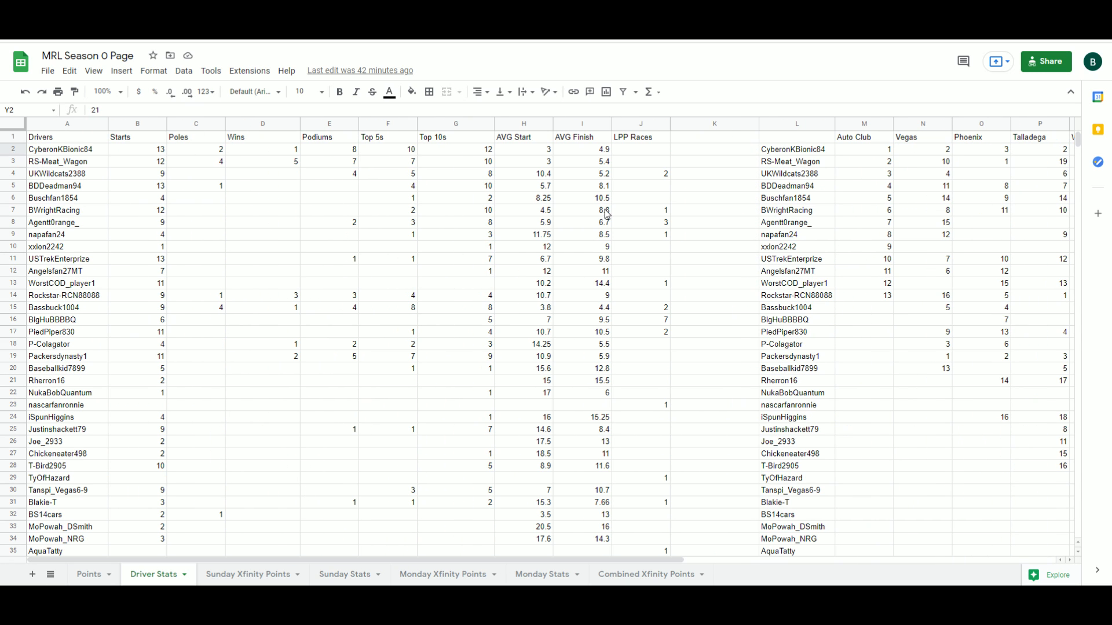
pyautogui.click(605, 152)
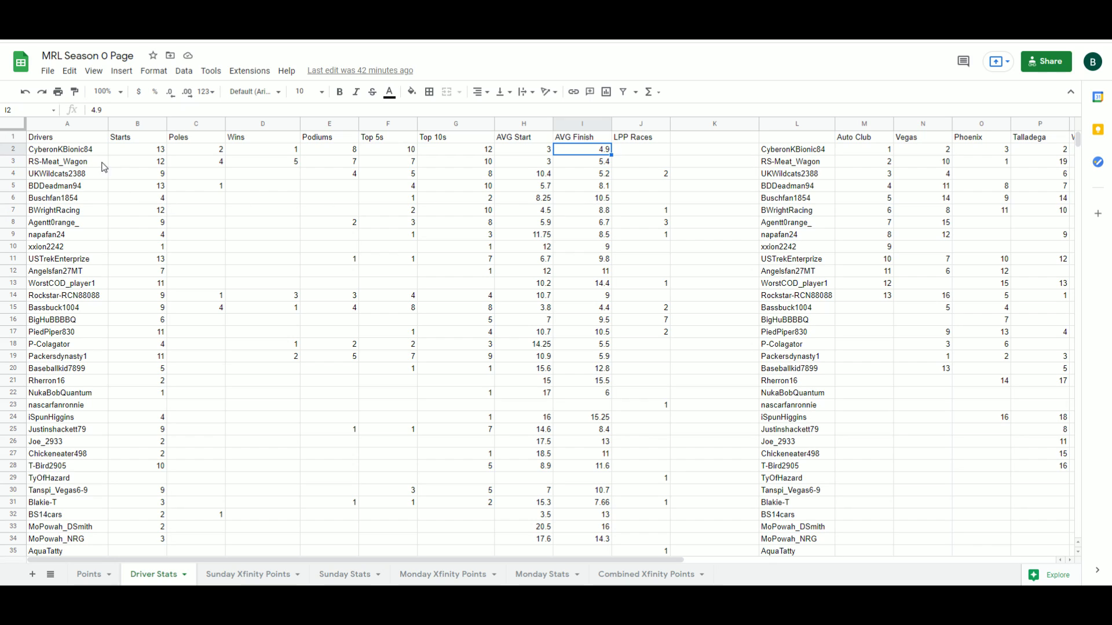
pyautogui.click(597, 161)
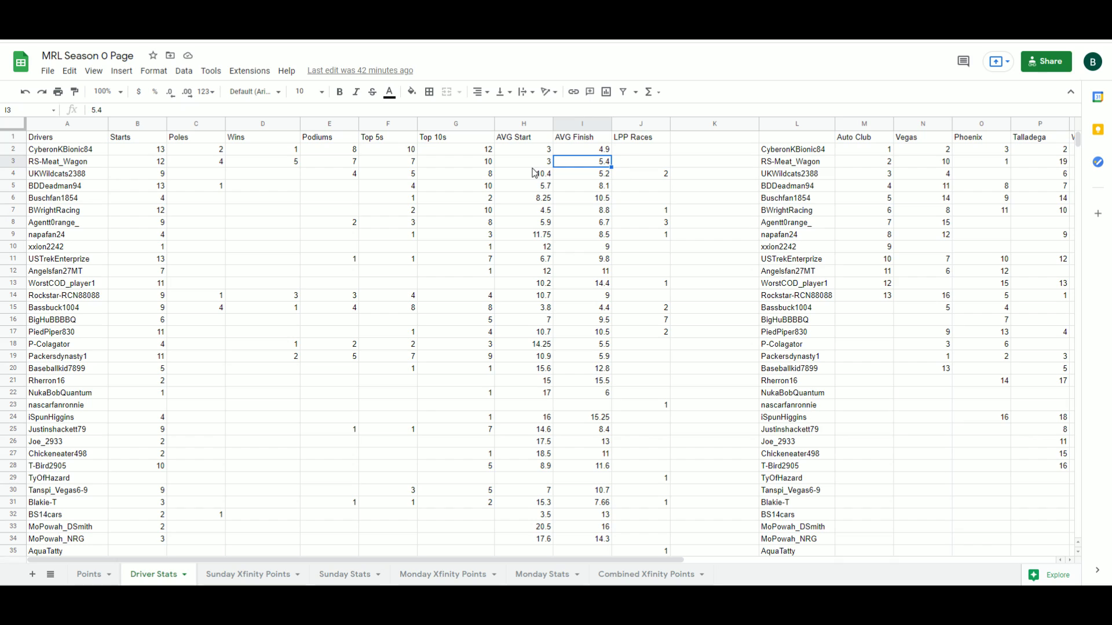
pyautogui.moveTo(533, 151); pyautogui.dragTo(533, 163)
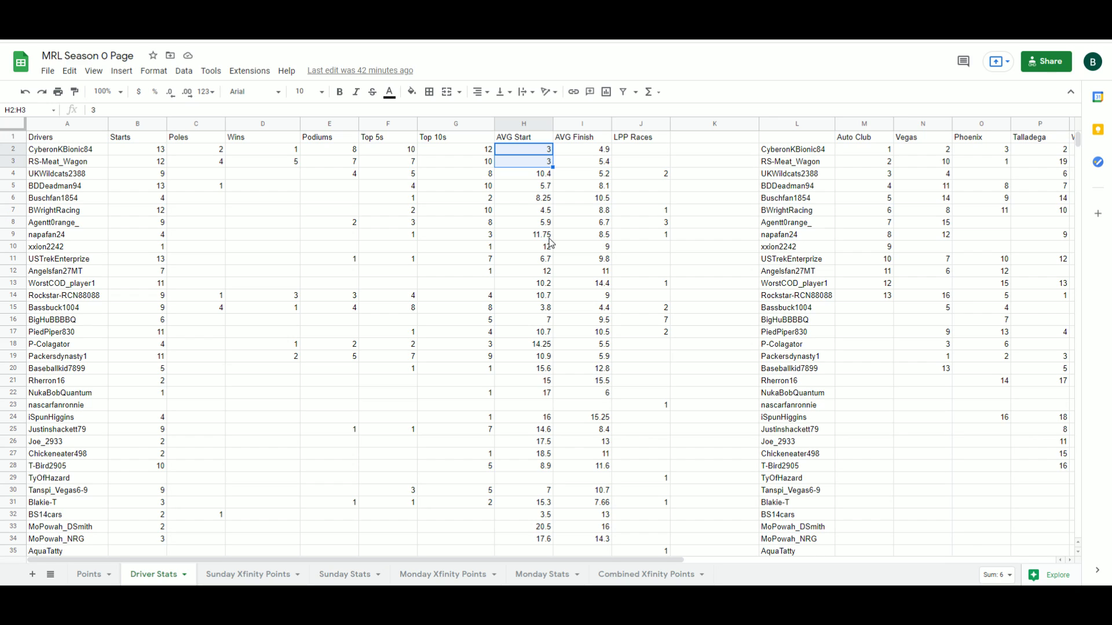
# Step: Compare the AVG Finish values of the drivers in rows 5, 7, 9, 11 and 18
pyautogui.click(588, 212)
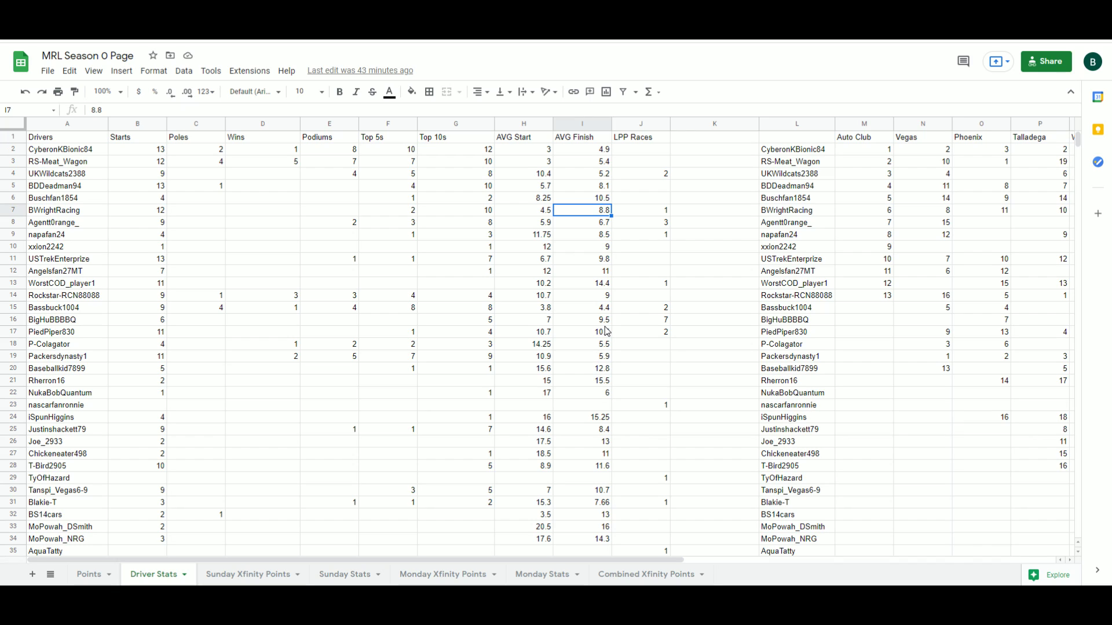
pyautogui.click(599, 188)
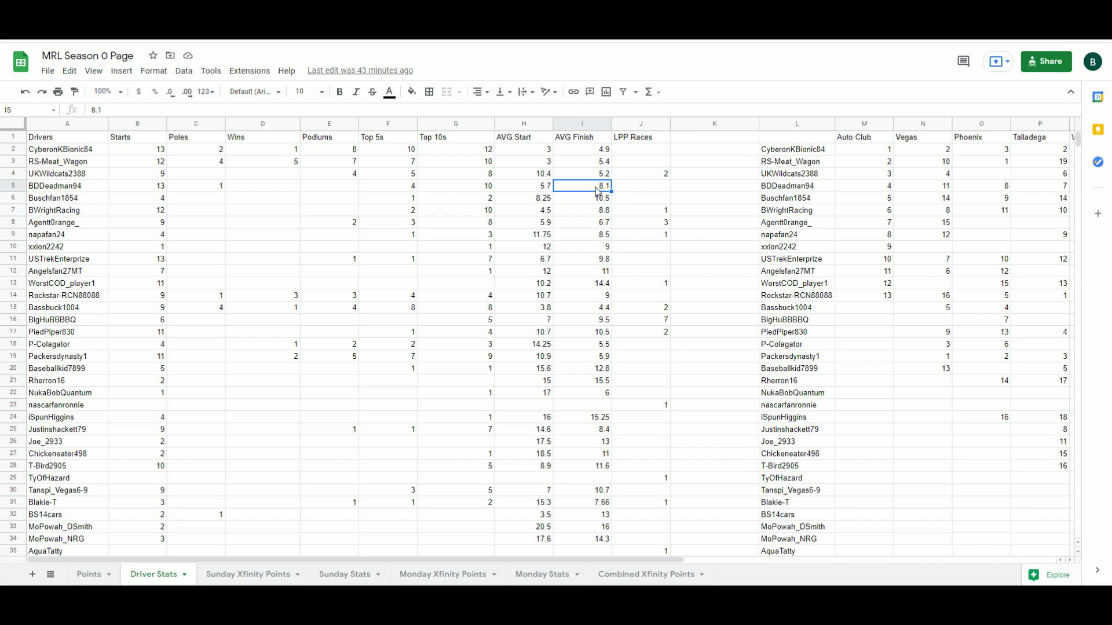
pyautogui.click(590, 215)
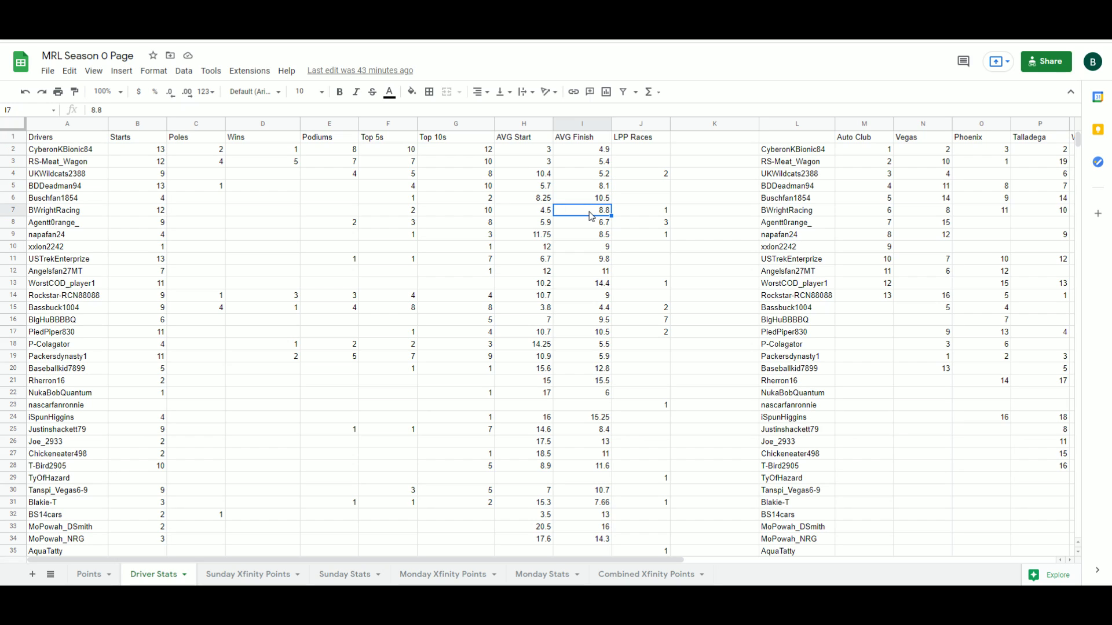
pyautogui.click(591, 236)
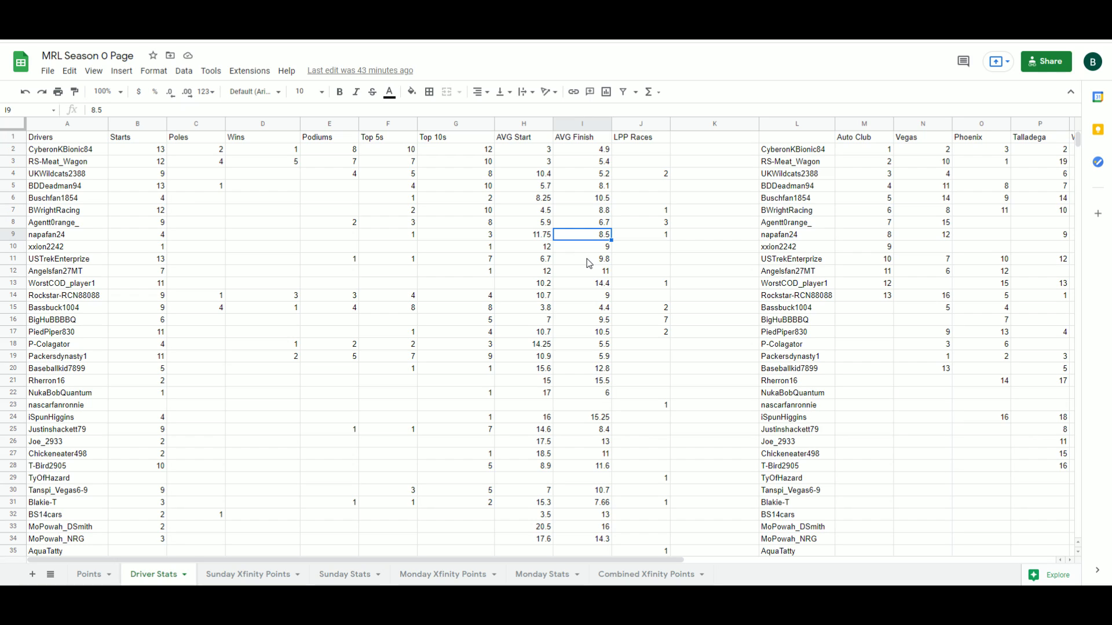
pyautogui.click(588, 261)
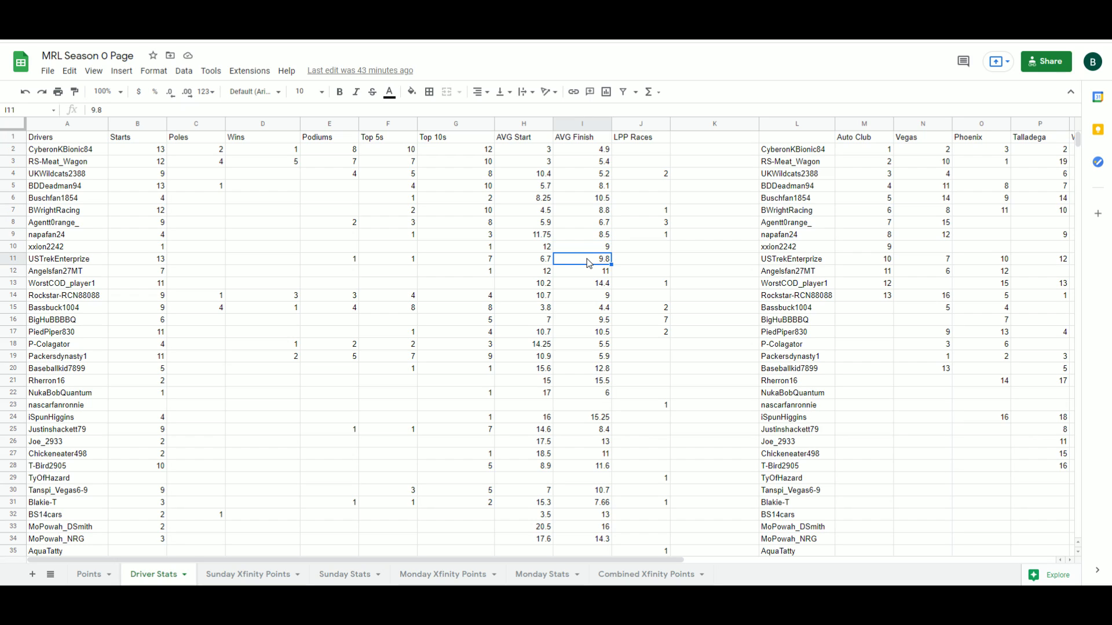
pyautogui.click(589, 348)
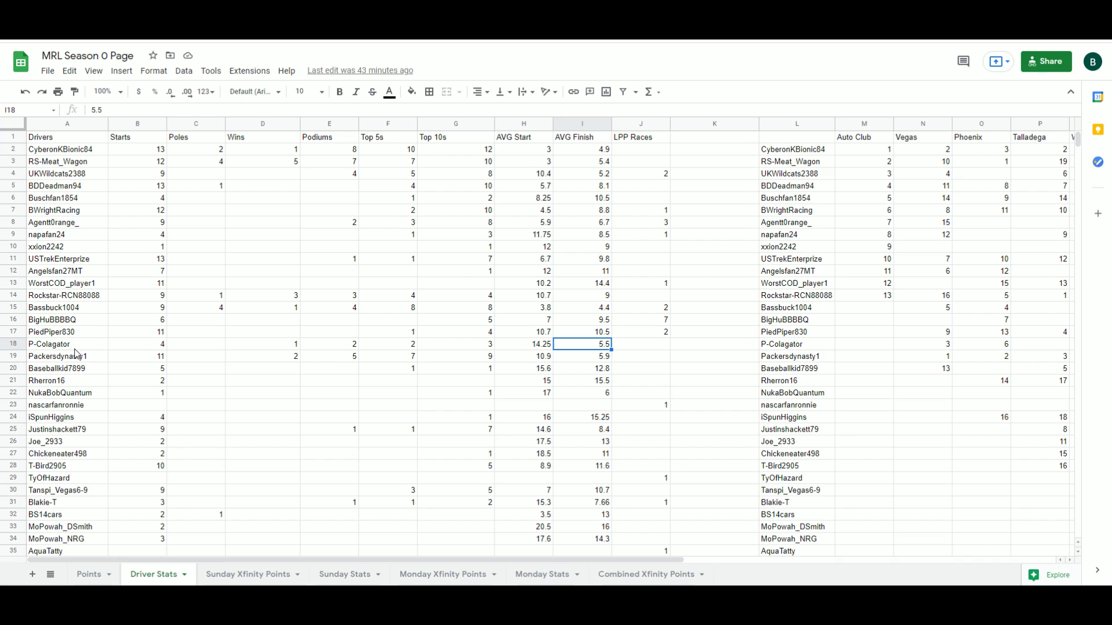
# Step: Compare the stat lines from Starts to AVG Finish for the drivers in rows 19, 3 and 4
pyautogui.moveTo(45, 358); pyautogui.dragTo(605, 360)
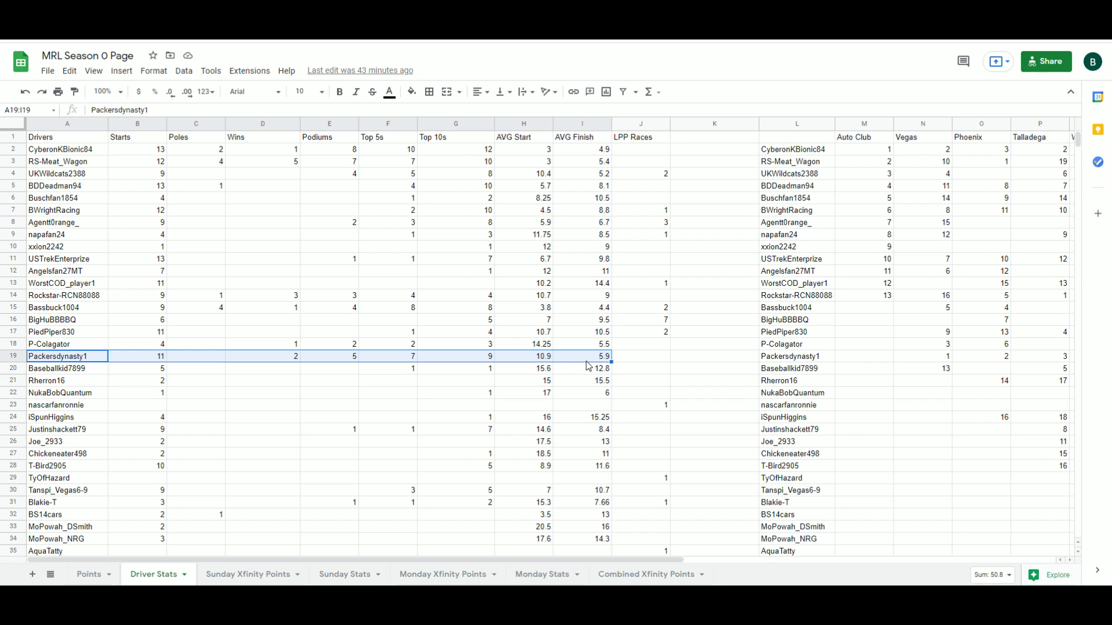
pyautogui.moveTo(66, 164); pyautogui.dragTo(538, 169)
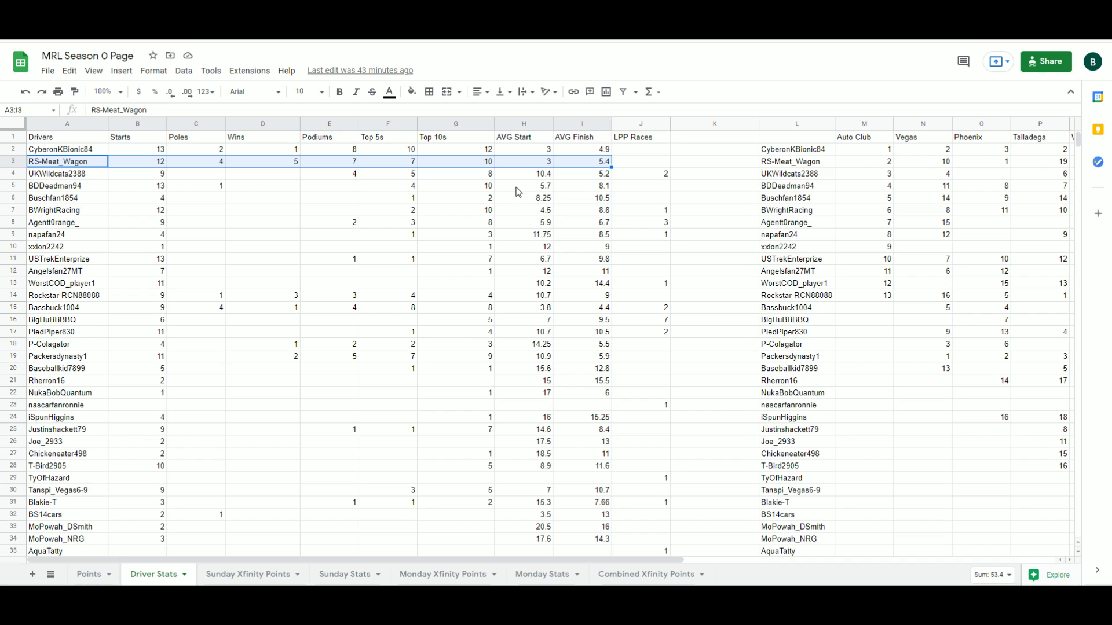
pyautogui.moveTo(76, 177); pyautogui.dragTo(583, 178)
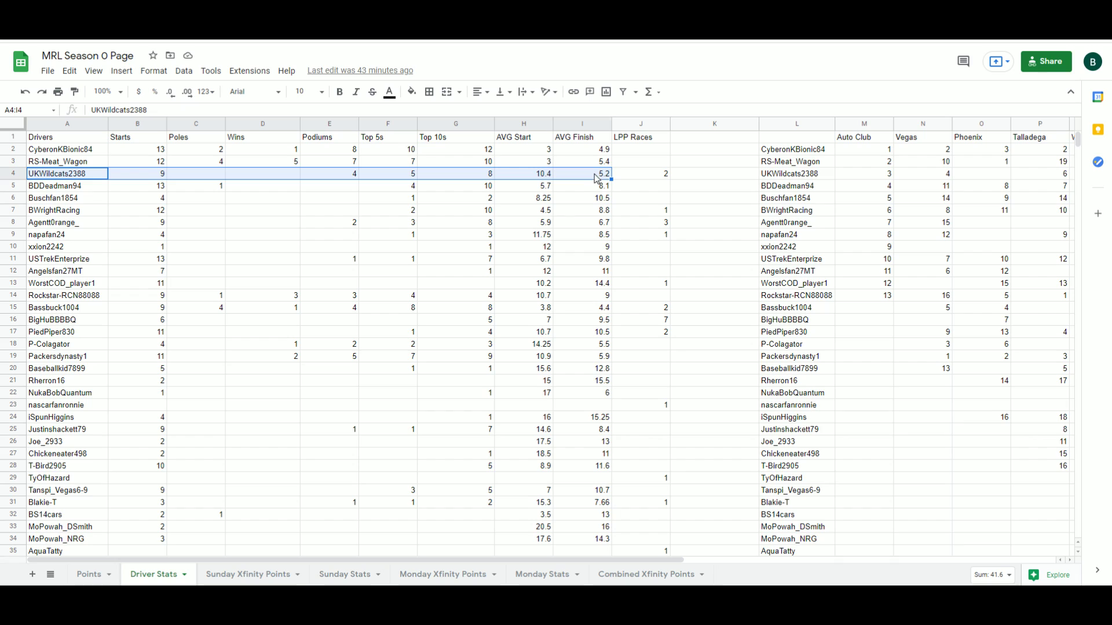
pyautogui.click(598, 176)
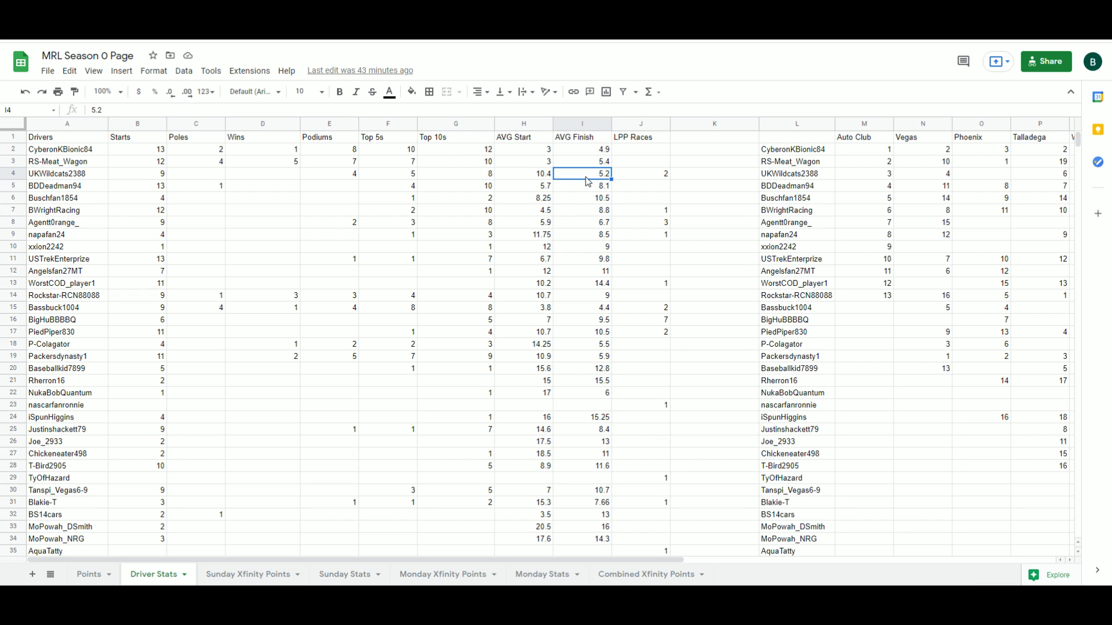
# Step: Check the Starts and LPP Races of the row 4 driver against the LPP Races and AVG Finish in row 16
pyautogui.click(144, 178)
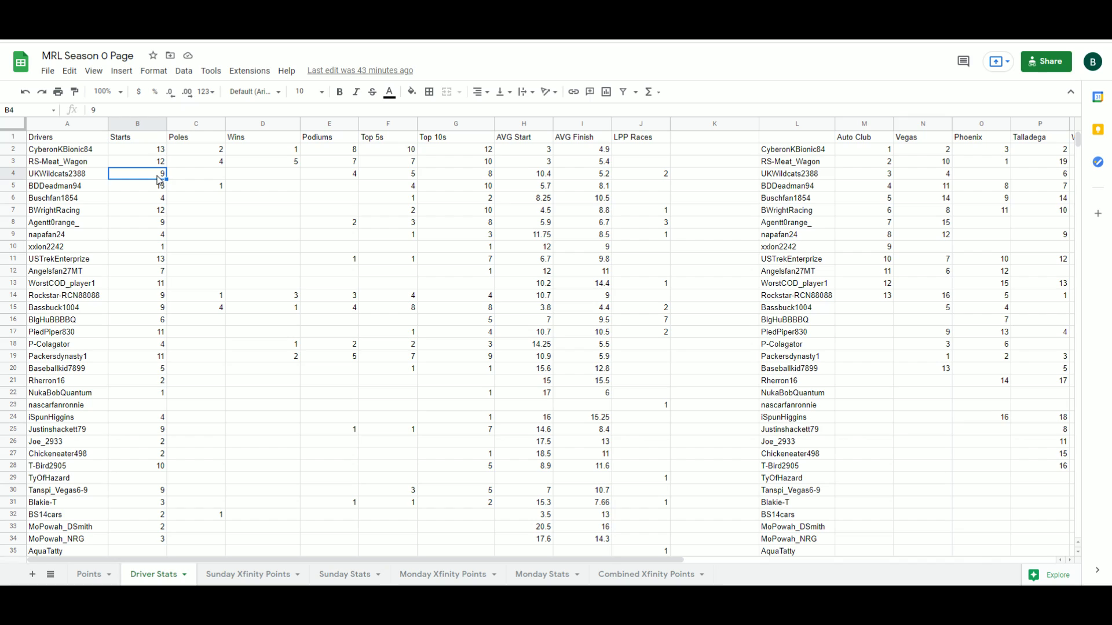
pyautogui.click(659, 178)
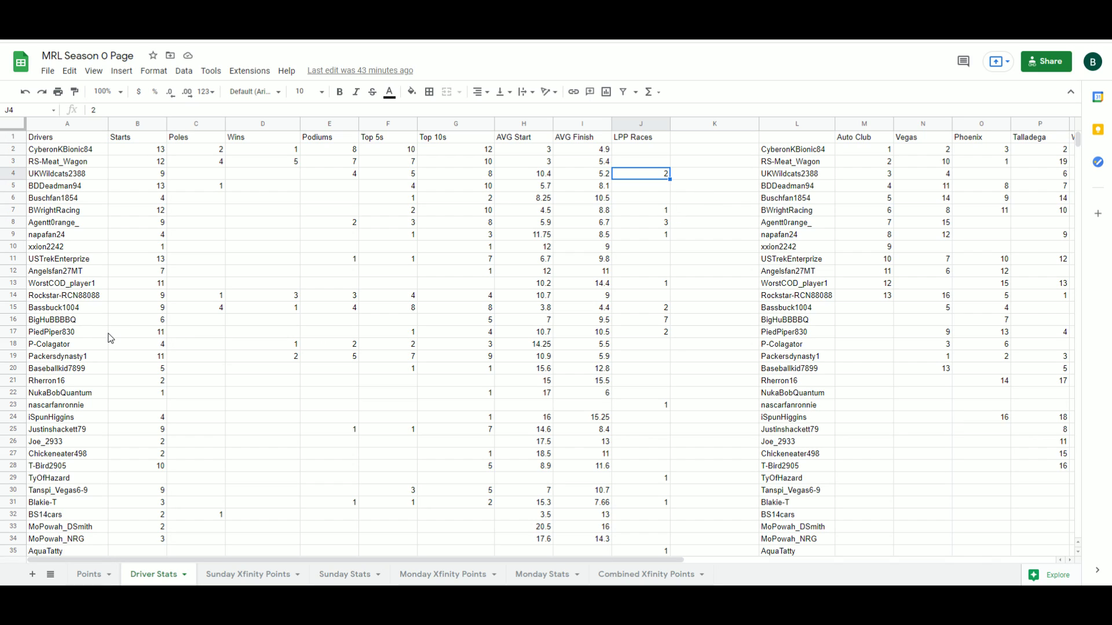
pyautogui.click(642, 323)
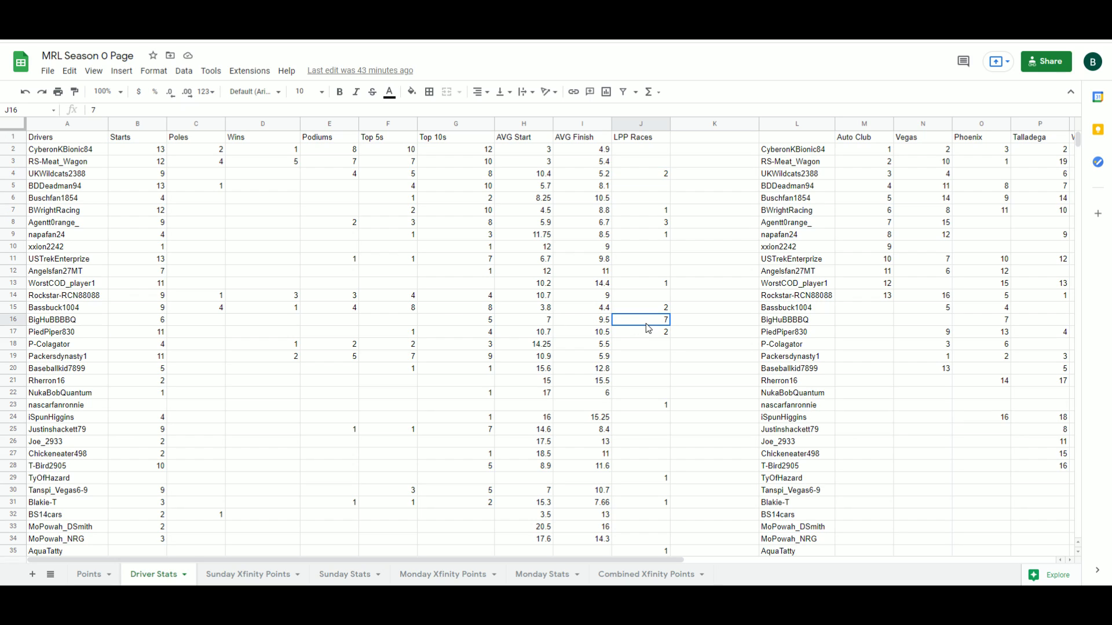
pyautogui.click(600, 323)
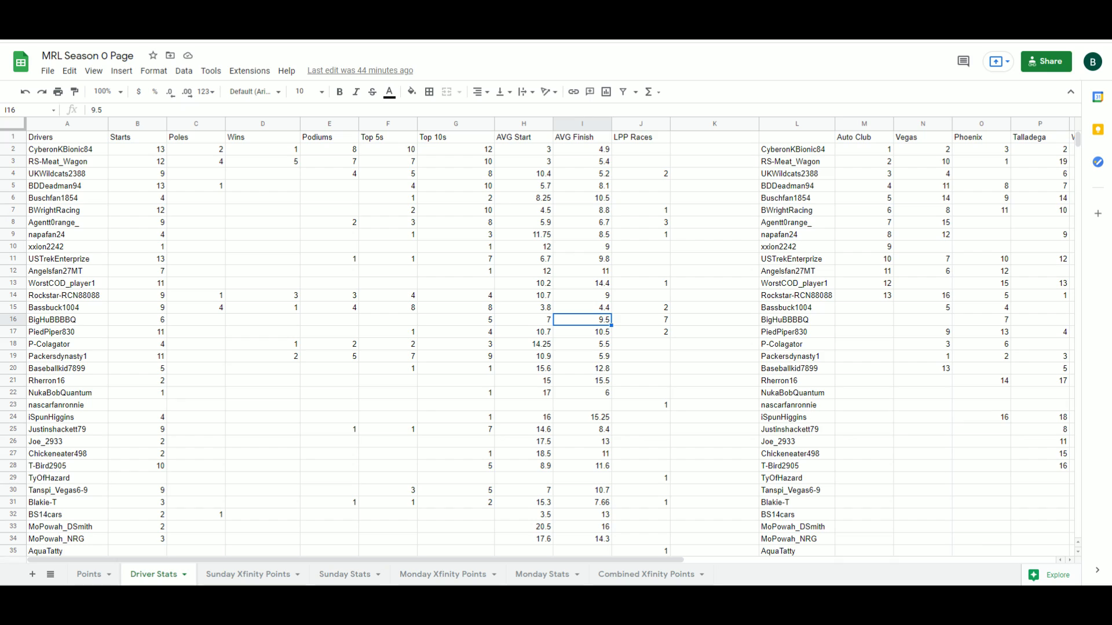
pyautogui.click(726, 374)
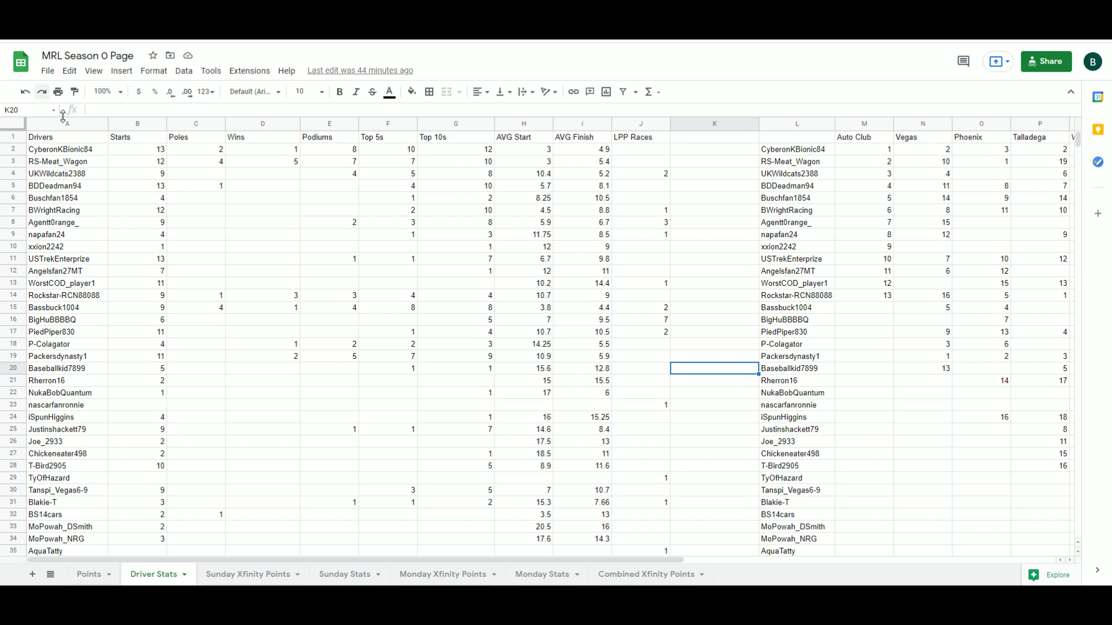
# Step: Compare the stat lines of the drivers in rows 3, 8 and 7, including the row 3 driver's Wins
pyautogui.moveTo(69, 161); pyautogui.dragTo(578, 169)
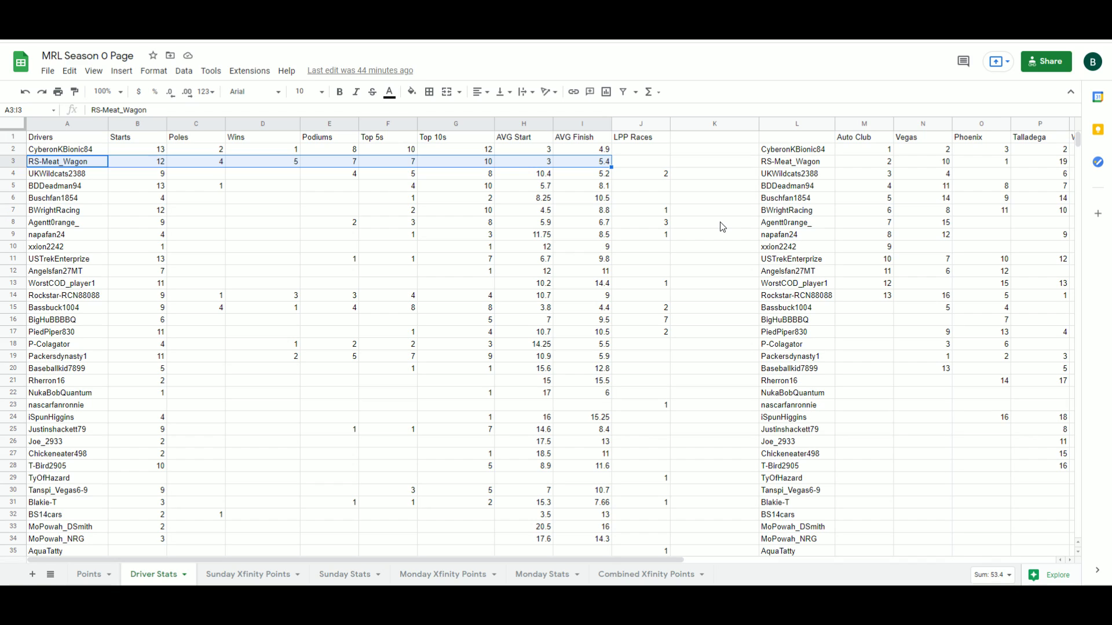
pyautogui.click(287, 162)
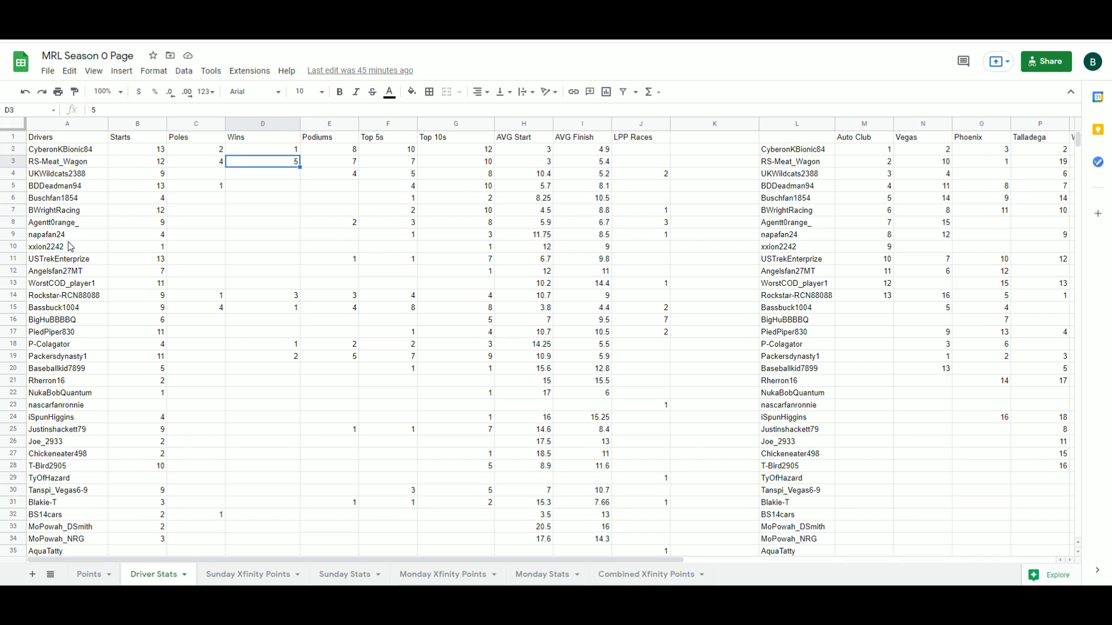
pyautogui.moveTo(70, 225); pyautogui.dragTo(641, 223)
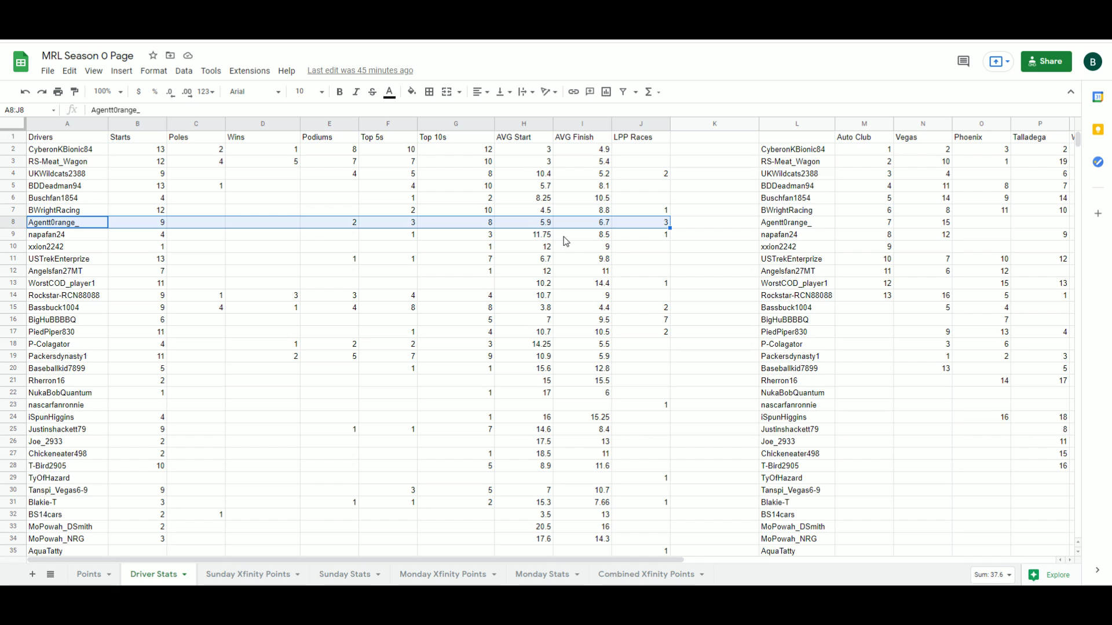
pyautogui.moveTo(84, 210); pyautogui.dragTo(582, 210)
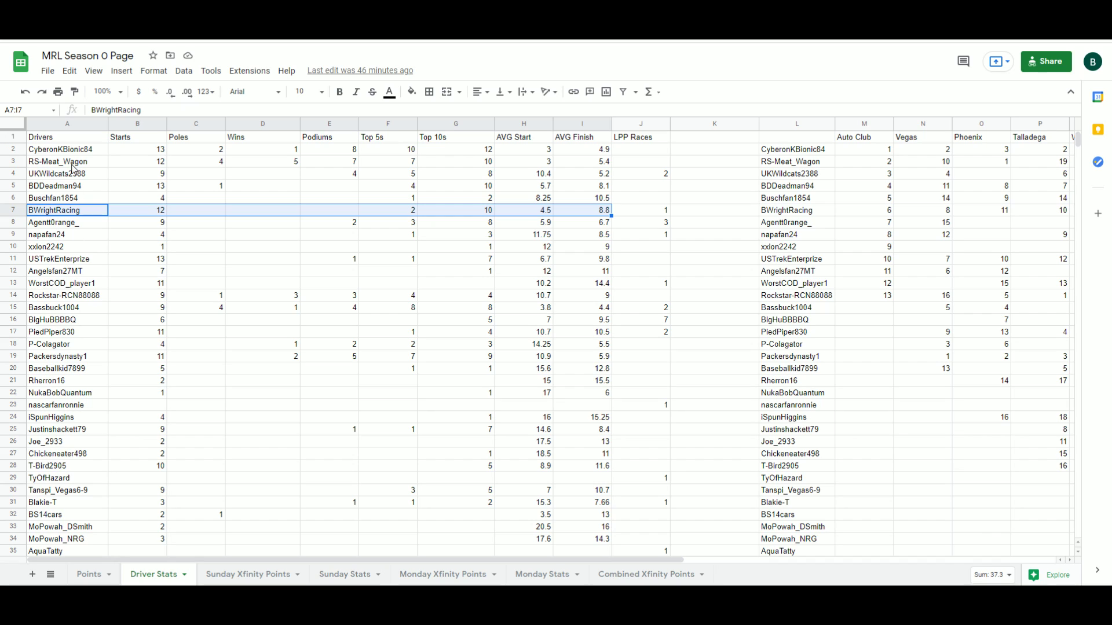
pyautogui.moveTo(72, 165); pyautogui.dragTo(587, 161)
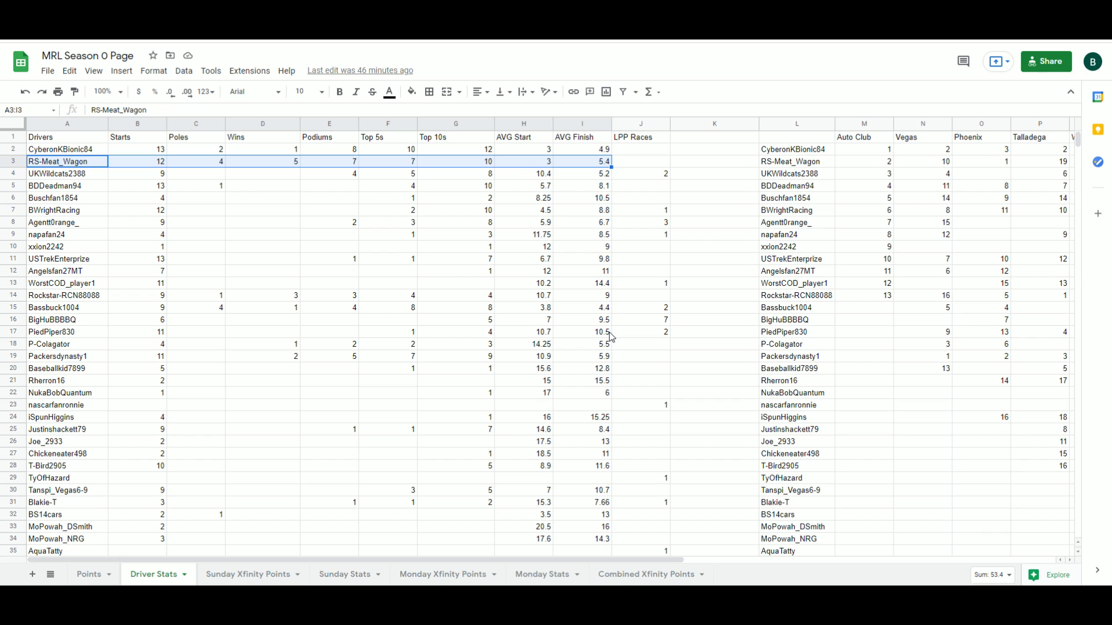
# Step: Review the row 2 driver's stat line and finishes at Vegas, Kentucky and Charlotte
pyautogui.moveTo(78, 150); pyautogui.dragTo(583, 152)
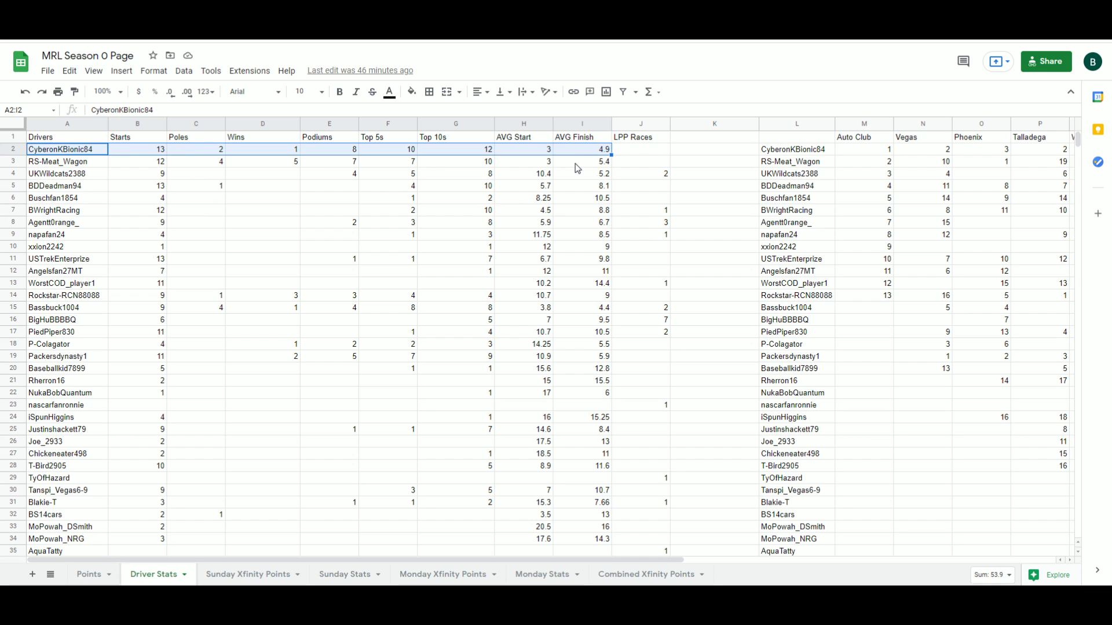
pyautogui.hscroll(6, 805, 551)
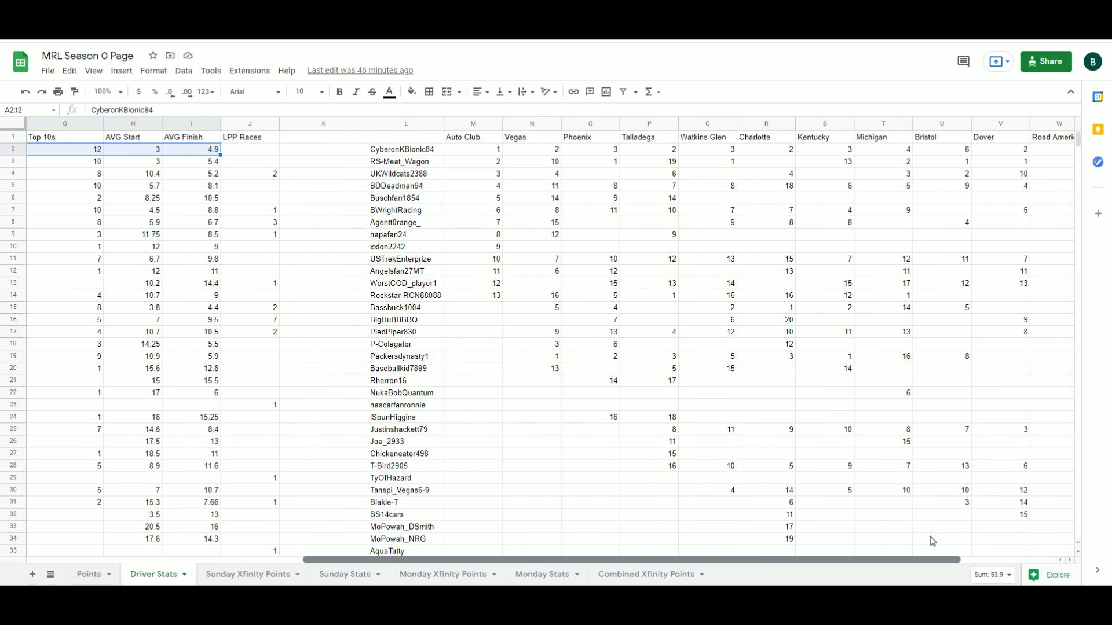
pyautogui.click(551, 152)
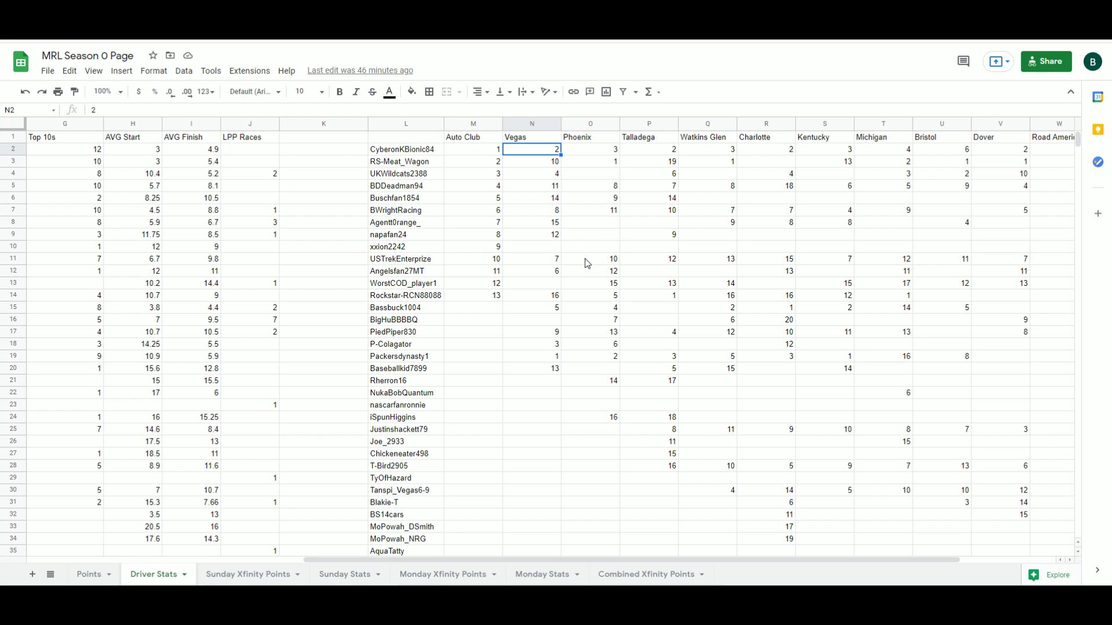
pyautogui.click(836, 154)
pyautogui.click(778, 151)
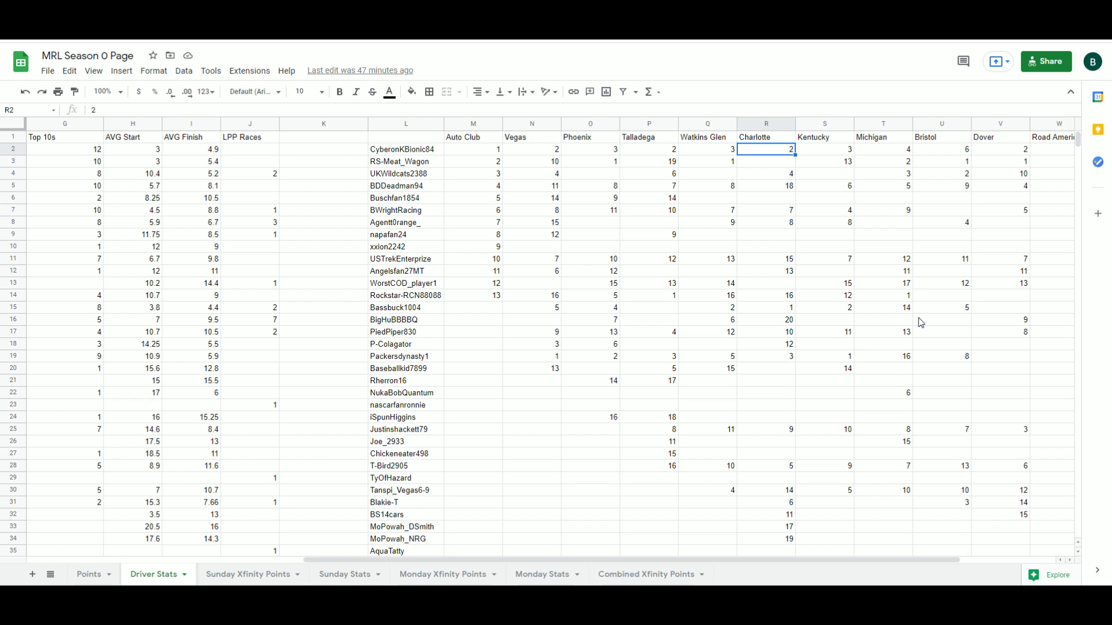
# Step: Examine the row 3 driver's finishes at Vegas, Charlotte and Kentucky
pyautogui.click(539, 167)
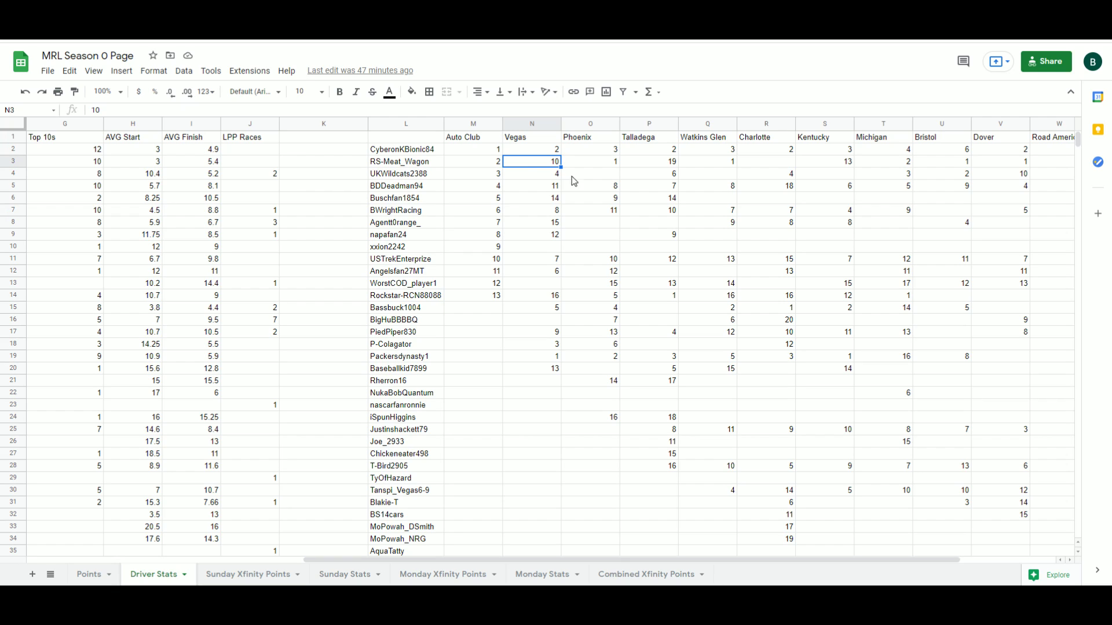
pyautogui.click(818, 166)
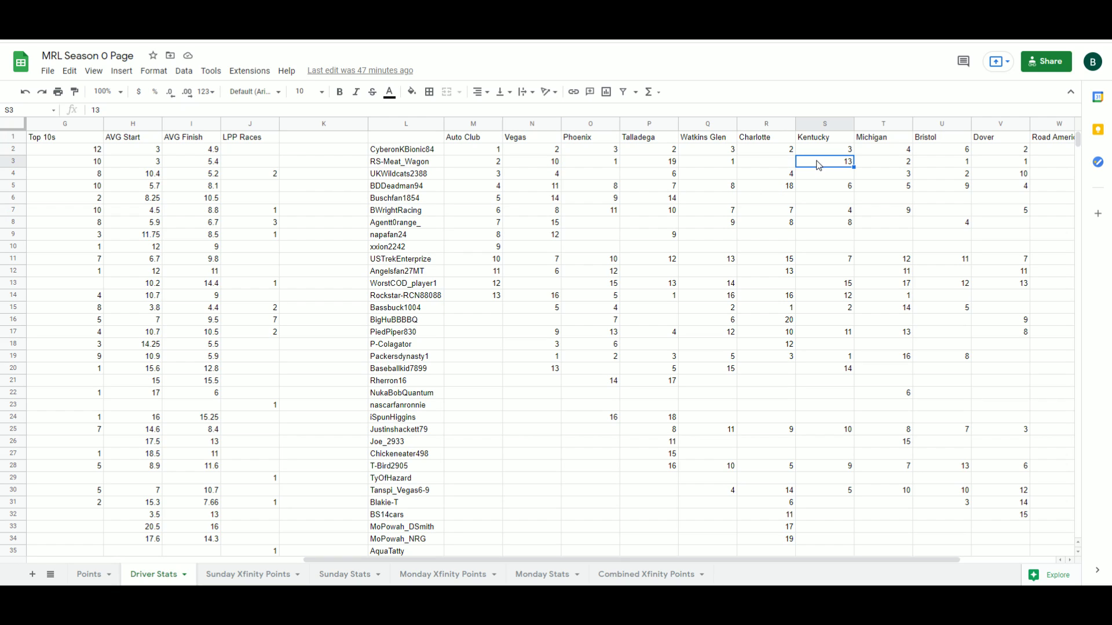
pyautogui.click(547, 168)
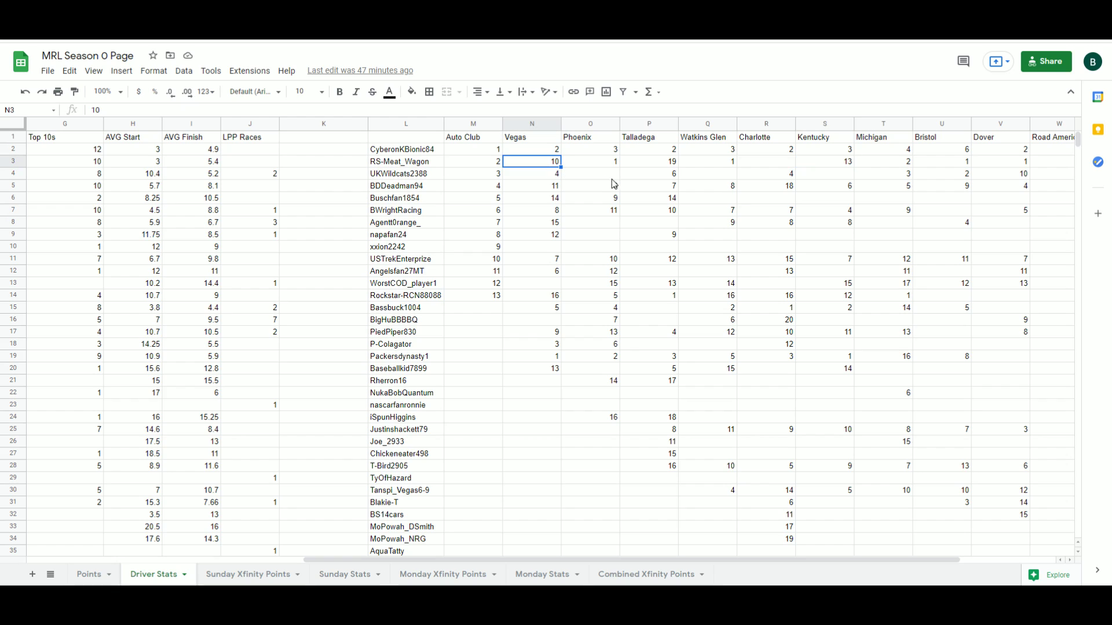
pyautogui.click(760, 162)
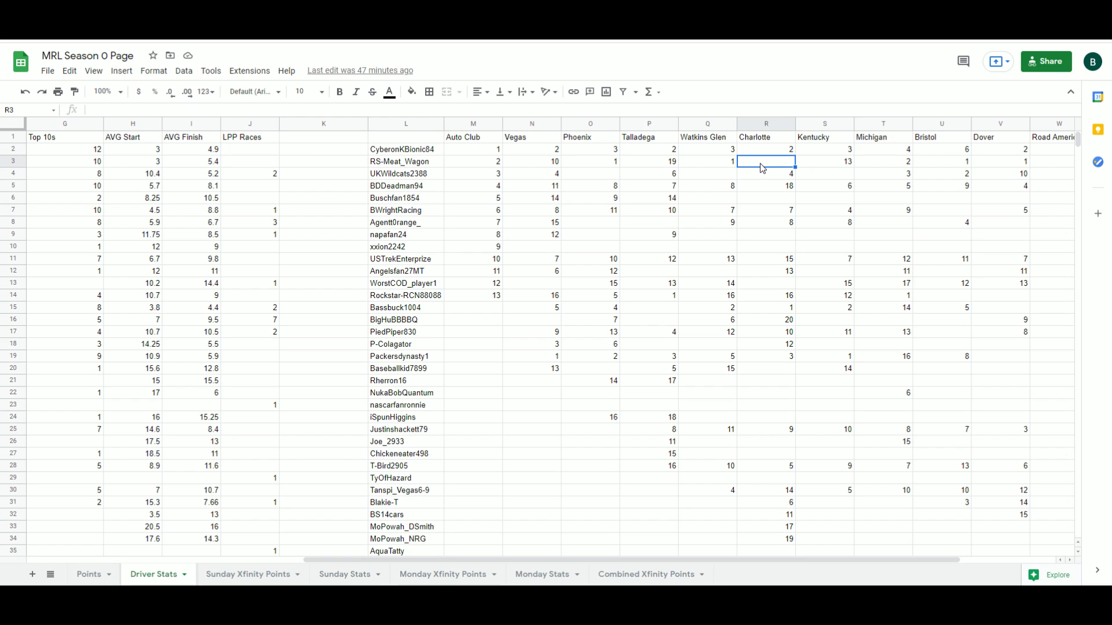
pyautogui.click(555, 165)
pyautogui.click(837, 163)
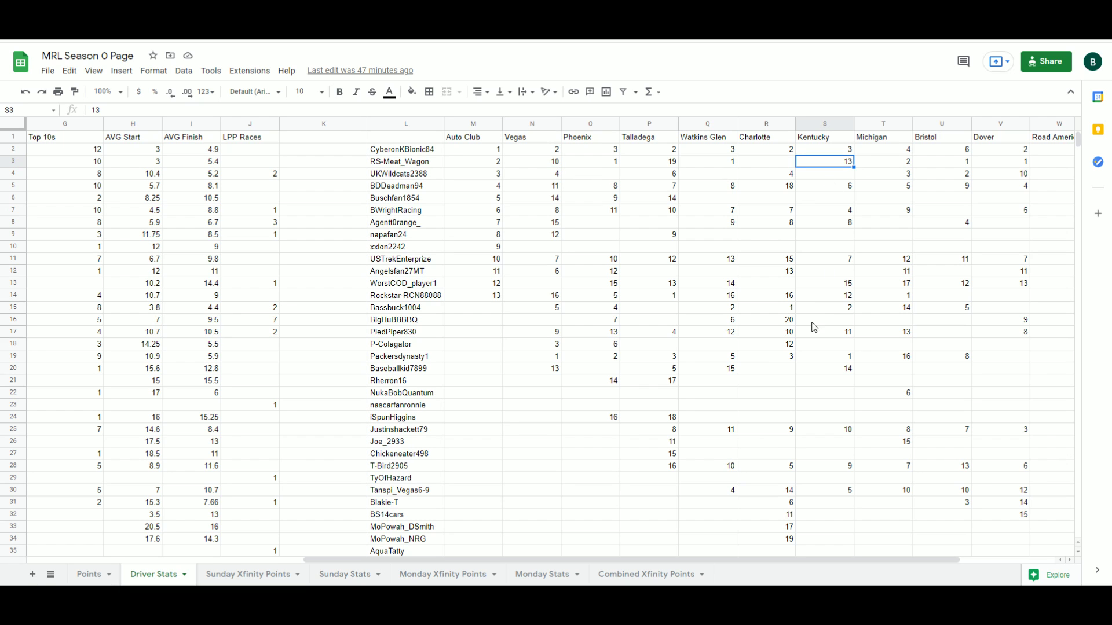
# Step: Compare the stat lines from Starts to AVG Finish for the drivers in rows 2 and 3
pyautogui.moveTo(794, 558); pyautogui.dragTo(519, 559)
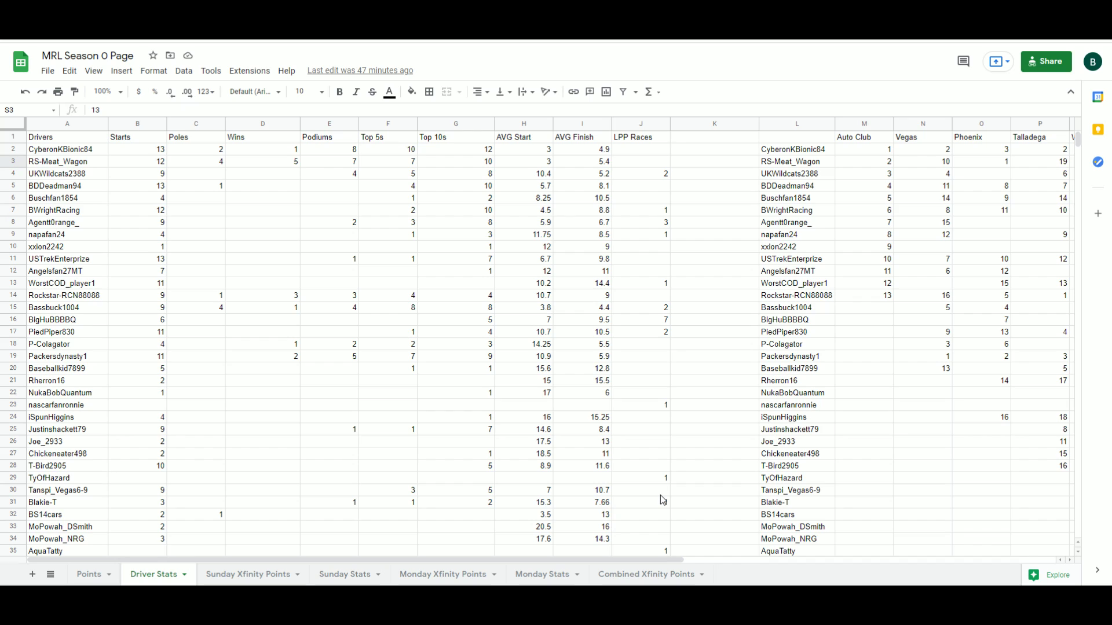
pyautogui.moveTo(57, 150); pyautogui.dragTo(585, 164)
pyautogui.click(456, 227)
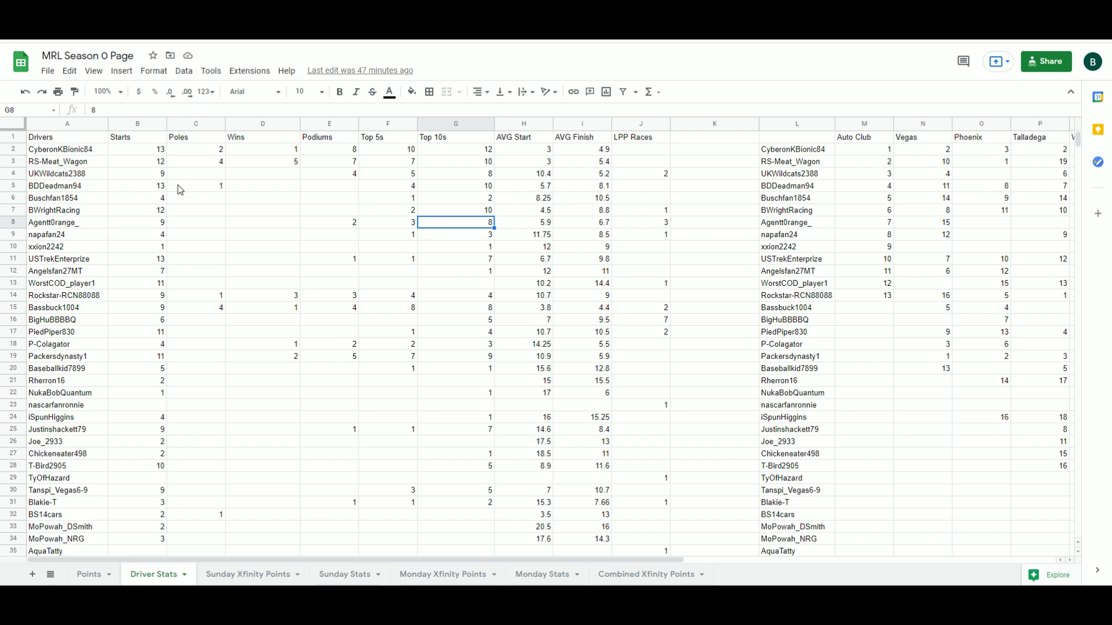
# Step: Review the row 4 driver's stat line and results at Vegas, Charlotte and Kentucky
pyautogui.moveTo(77, 178); pyautogui.dragTo(599, 174)
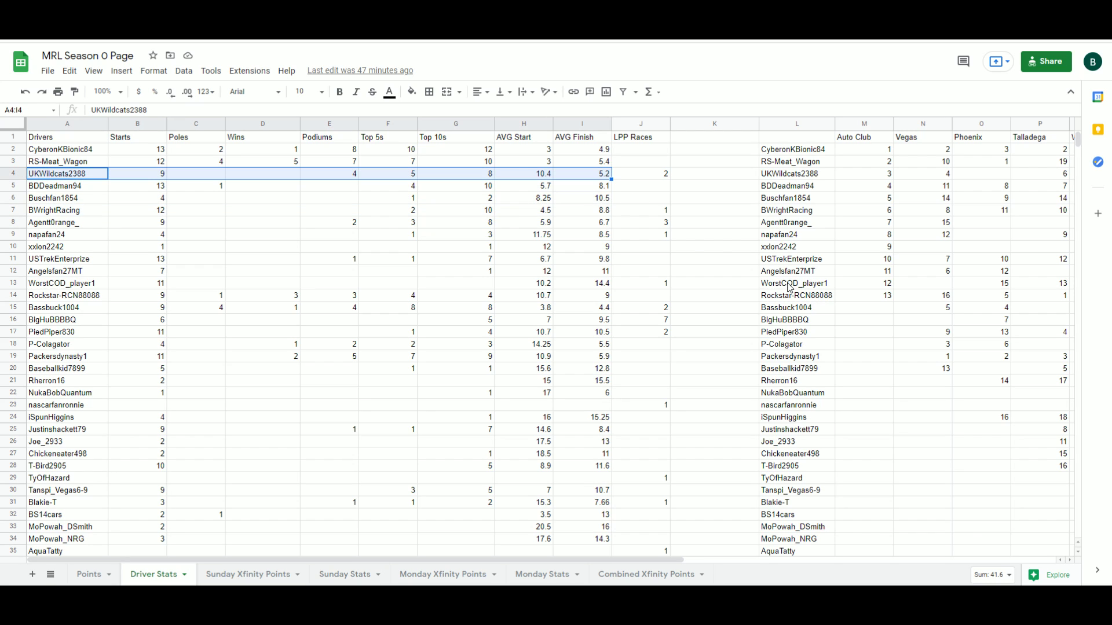
pyautogui.moveTo(638, 560); pyautogui.dragTo(828, 560)
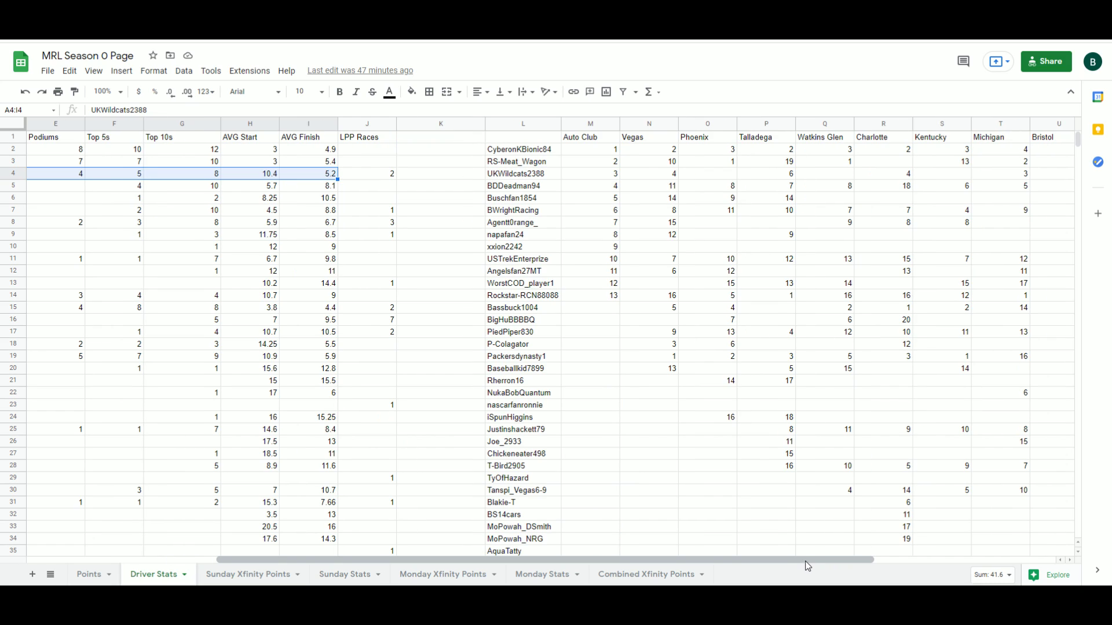
pyautogui.moveTo(666, 558); pyautogui.dragTo(780, 558)
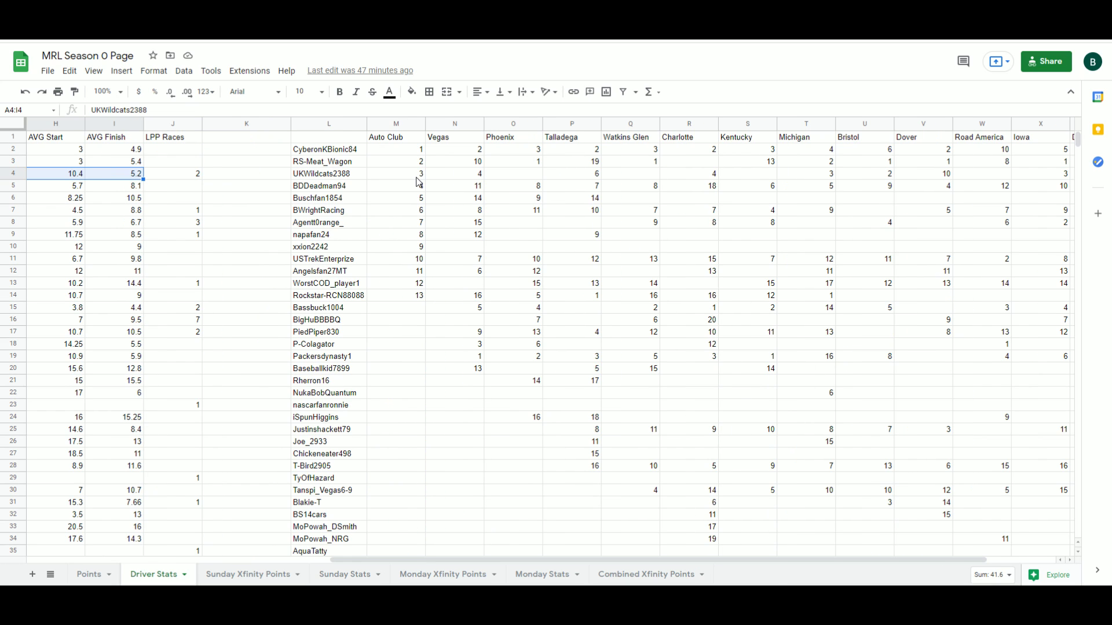
pyautogui.click(453, 174)
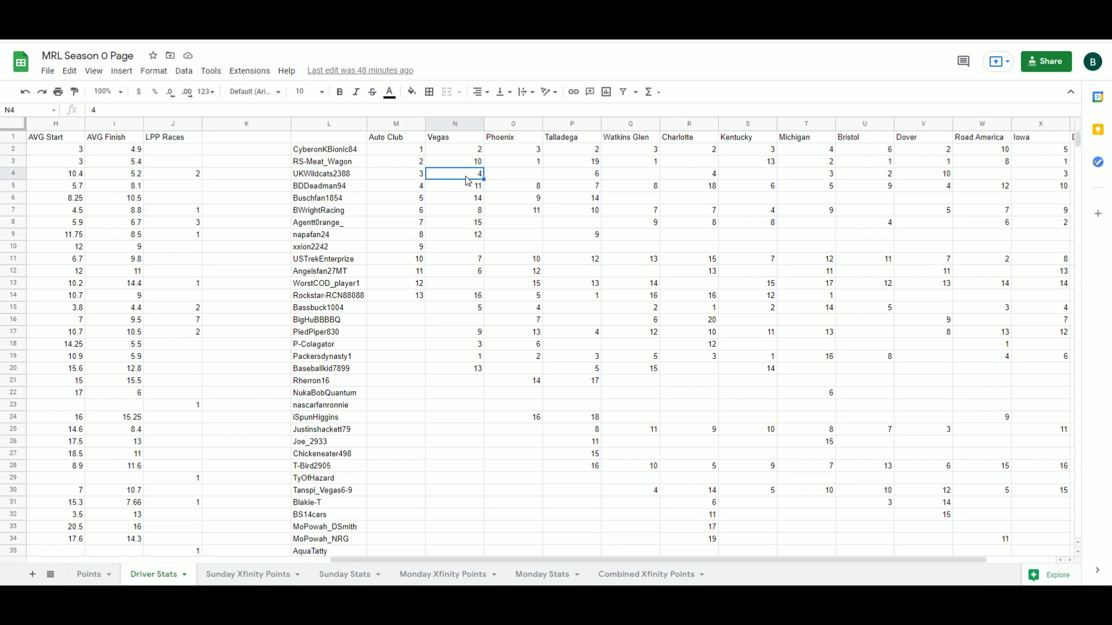
pyautogui.click(699, 176)
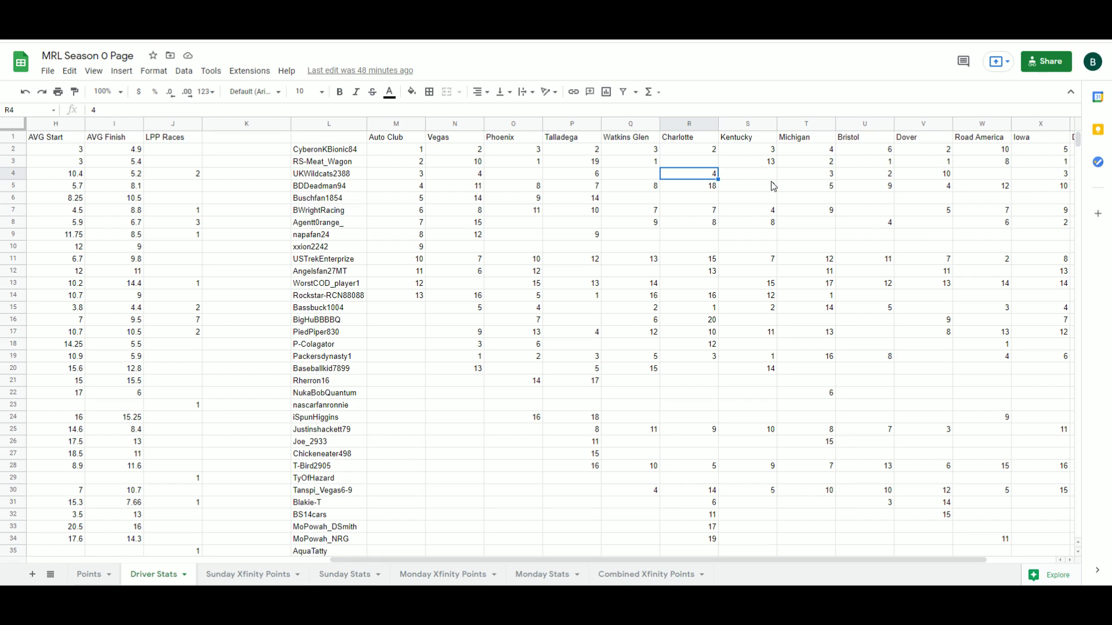
pyautogui.click(760, 166)
pyautogui.click(753, 179)
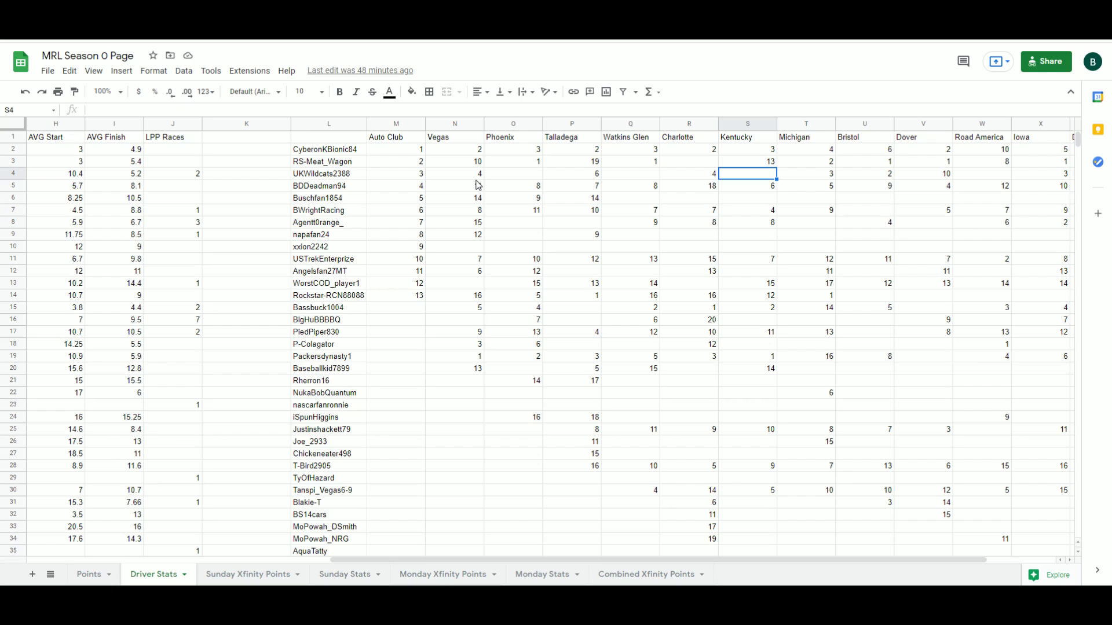
# Step: Compare the stat lines of the drivers in rows 2 to 4 and check the AVG Finish in row 11
pyautogui.moveTo(592, 560); pyautogui.dragTo(184, 568)
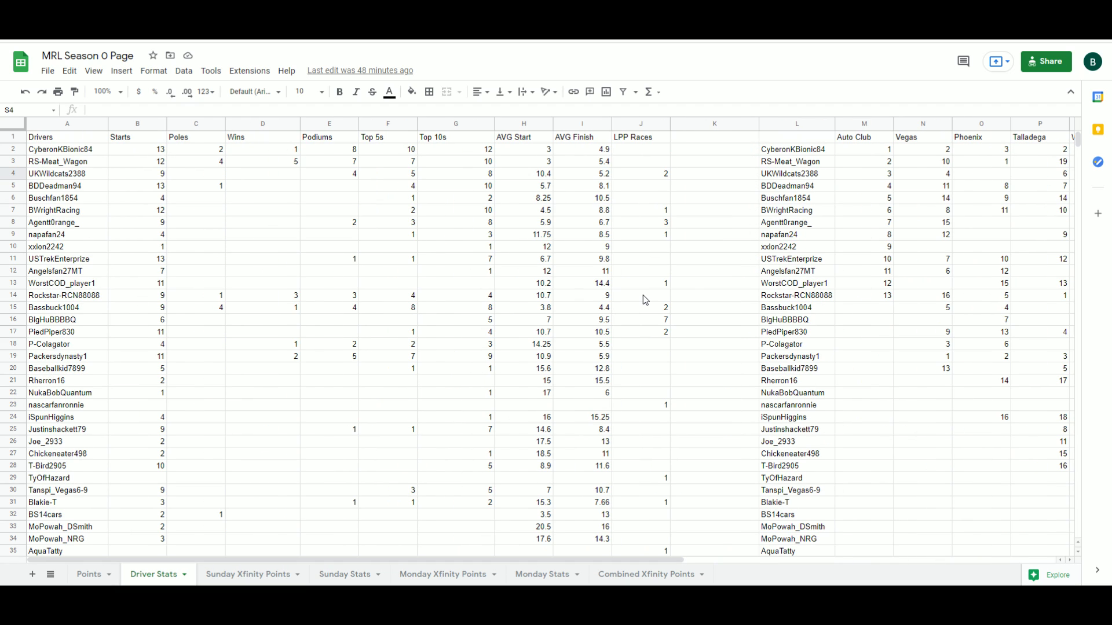
pyautogui.moveTo(78, 175); pyautogui.dragTo(545, 151)
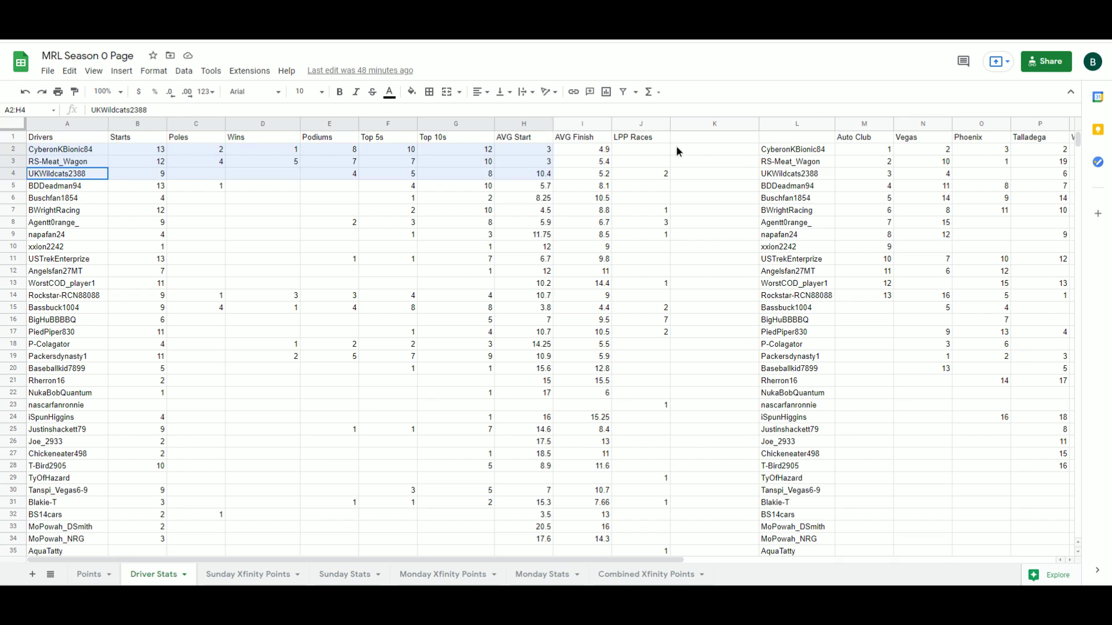
pyautogui.moveTo(677, 147); pyautogui.dragTo(609, 172)
pyautogui.click(591, 259)
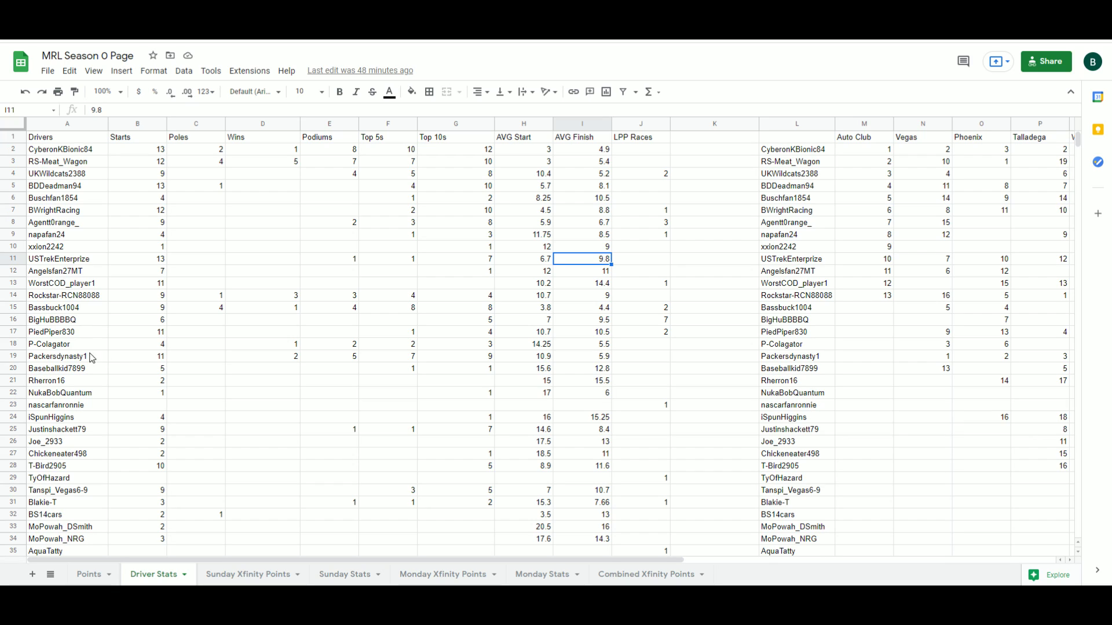
# Step: Review the row 19 driver's stat line and finishes at Vegas, Charlotte and Kentucky
pyautogui.moveTo(70, 356); pyautogui.dragTo(582, 359)
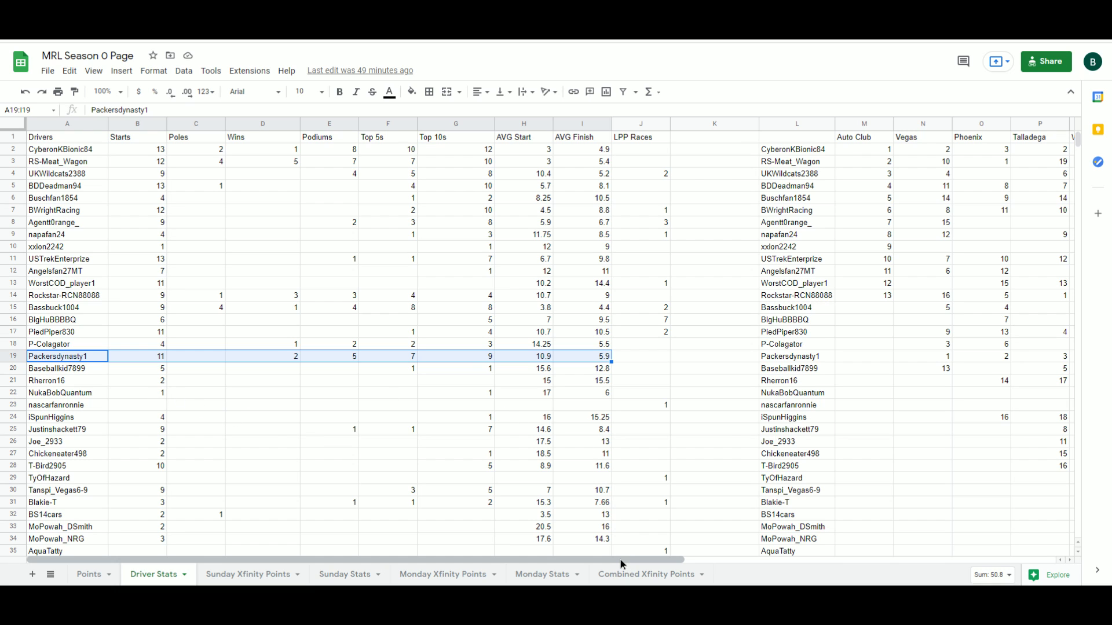
pyautogui.moveTo(620, 559); pyautogui.dragTo(918, 564)
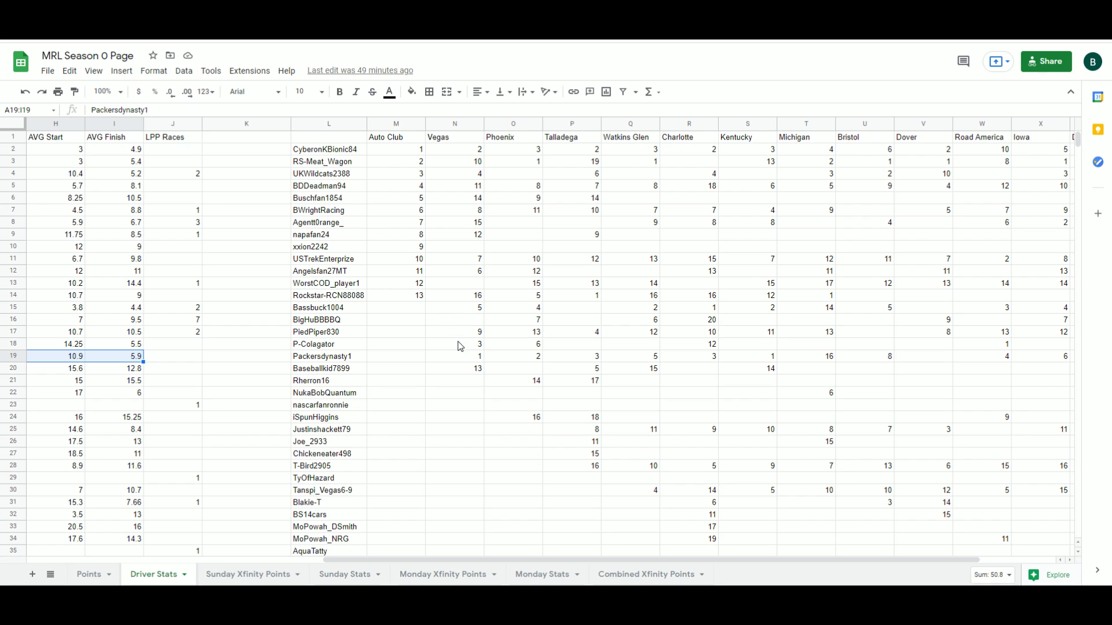
pyautogui.click(467, 359)
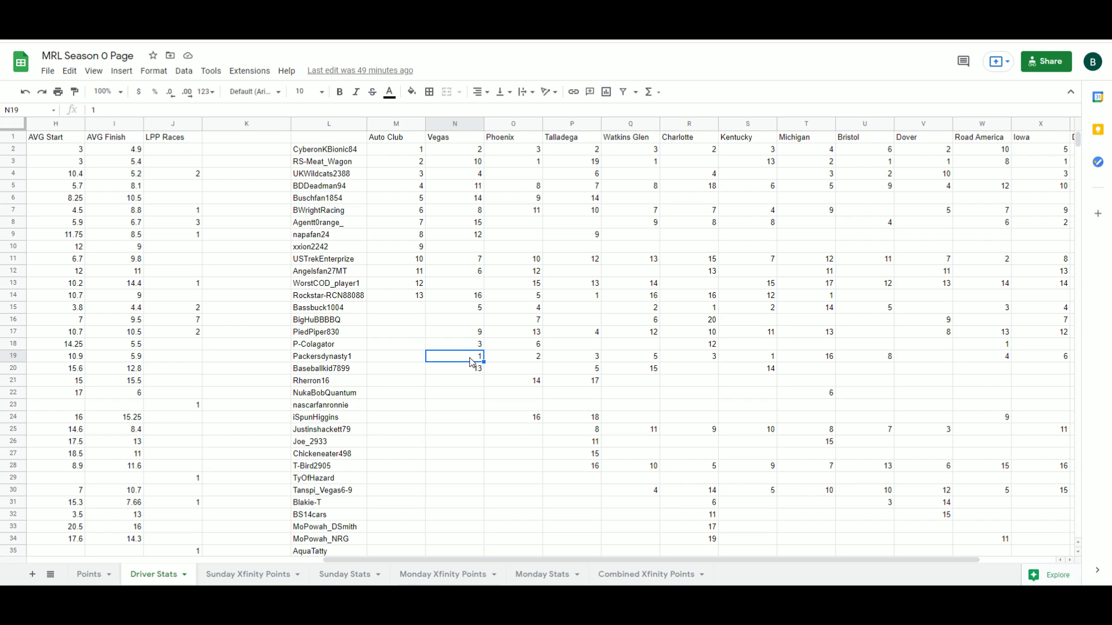
pyautogui.click(703, 361)
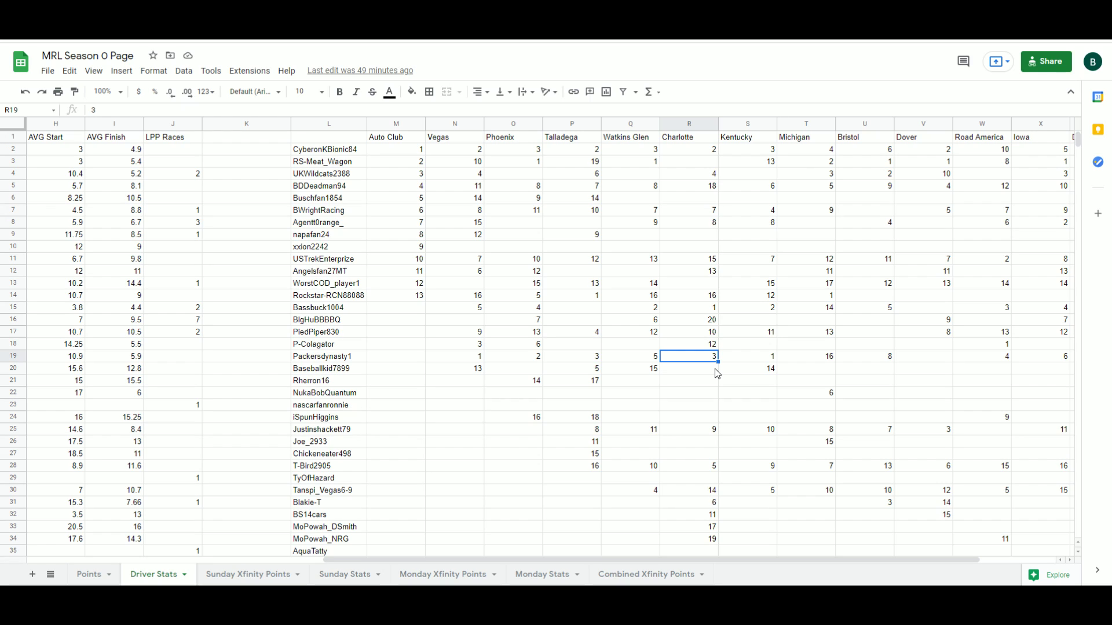
pyautogui.click(748, 360)
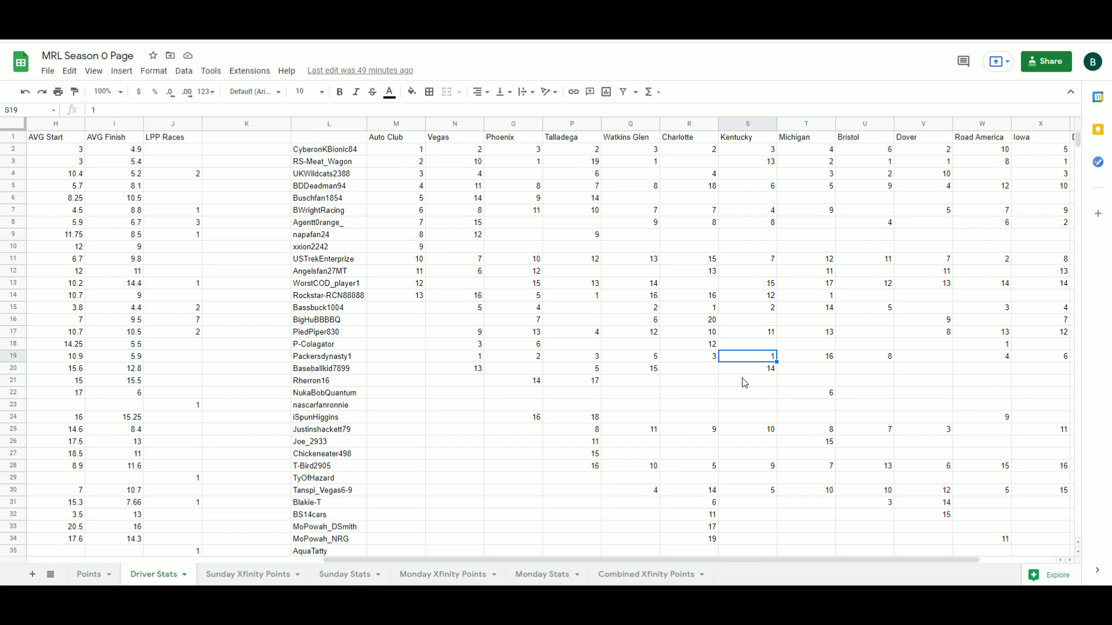
# Step: Review the row 19 driver's finishes at Vegas, Charlotte, Kentucky, Michigan, Bristol, Daytona and Iowa, plus the stat line through AVG Finish
pyautogui.hscroll(3, 756, 560)
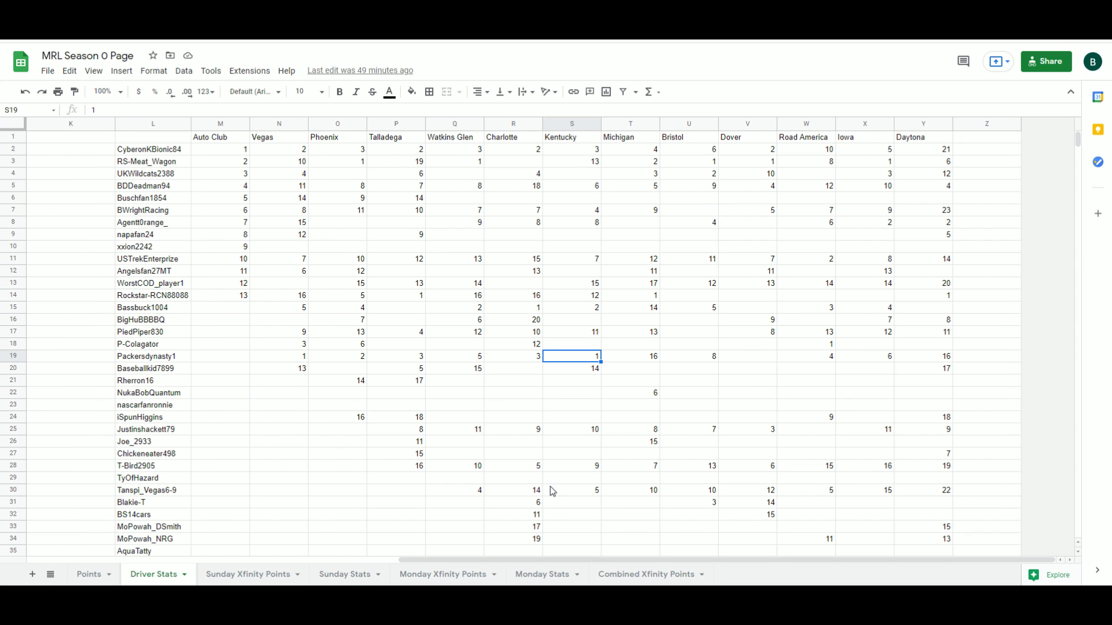
pyautogui.click(290, 357)
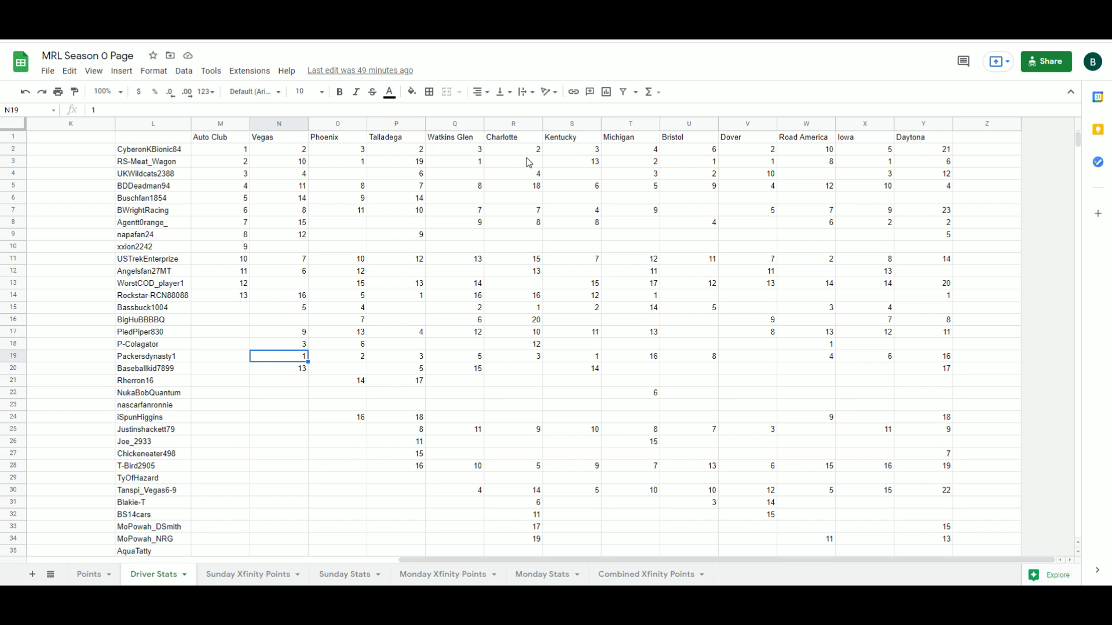
pyautogui.click(518, 358)
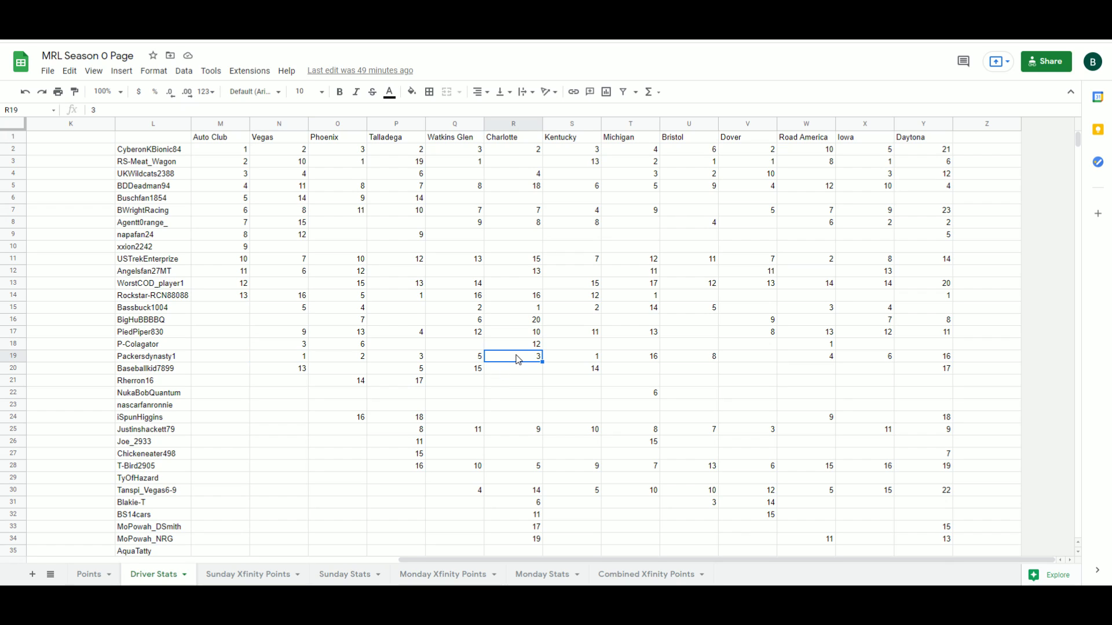
pyautogui.click(571, 358)
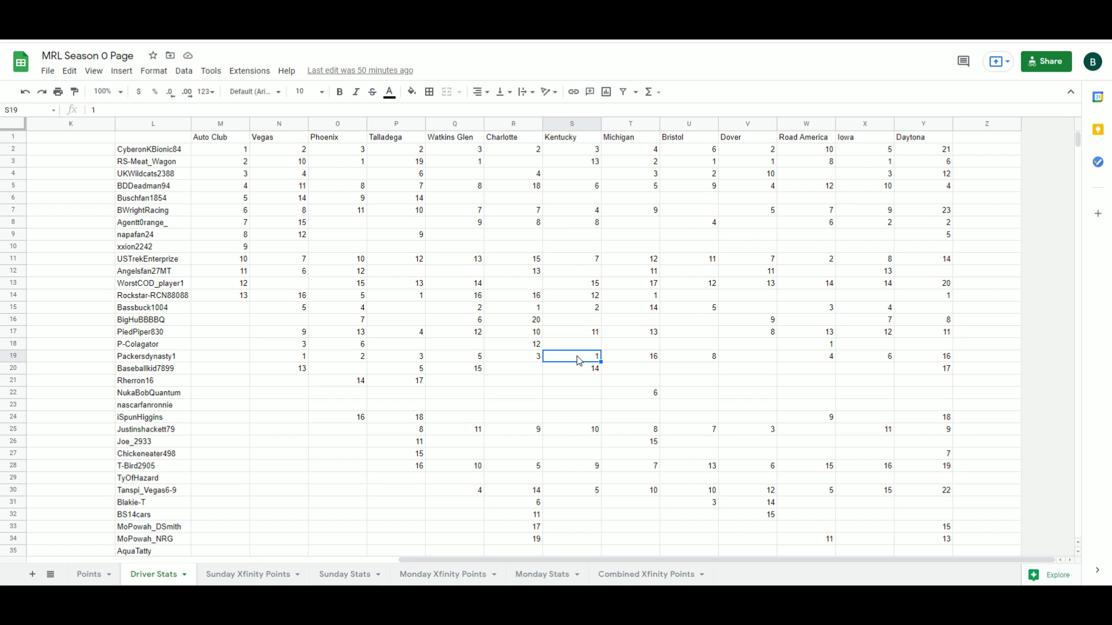
pyautogui.click(644, 361)
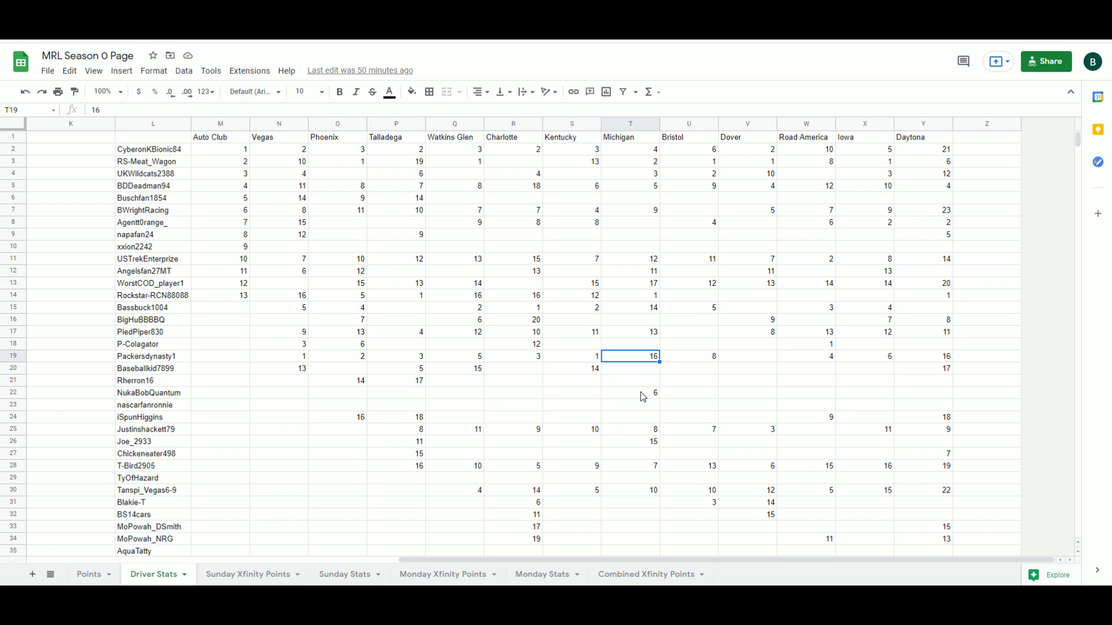
pyautogui.click(707, 362)
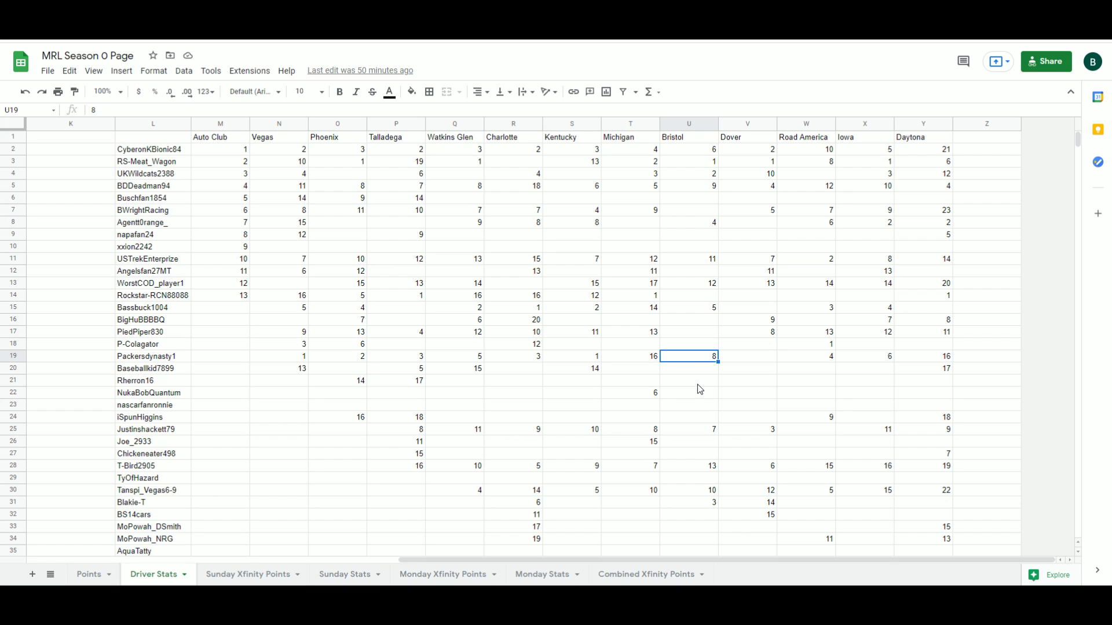
pyautogui.click(929, 358)
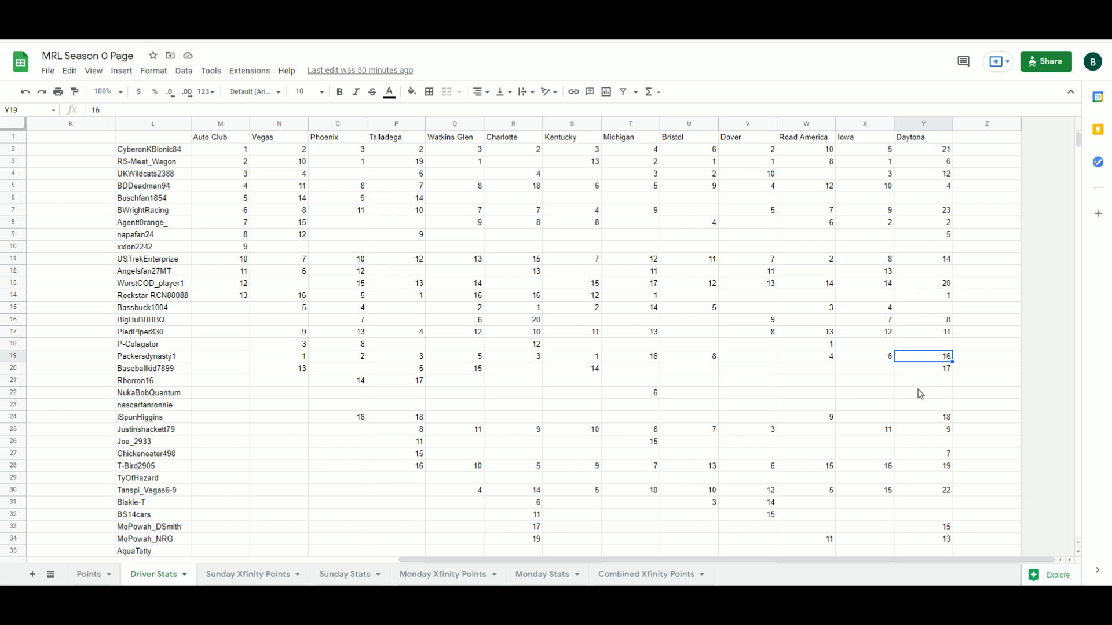
pyautogui.click(869, 359)
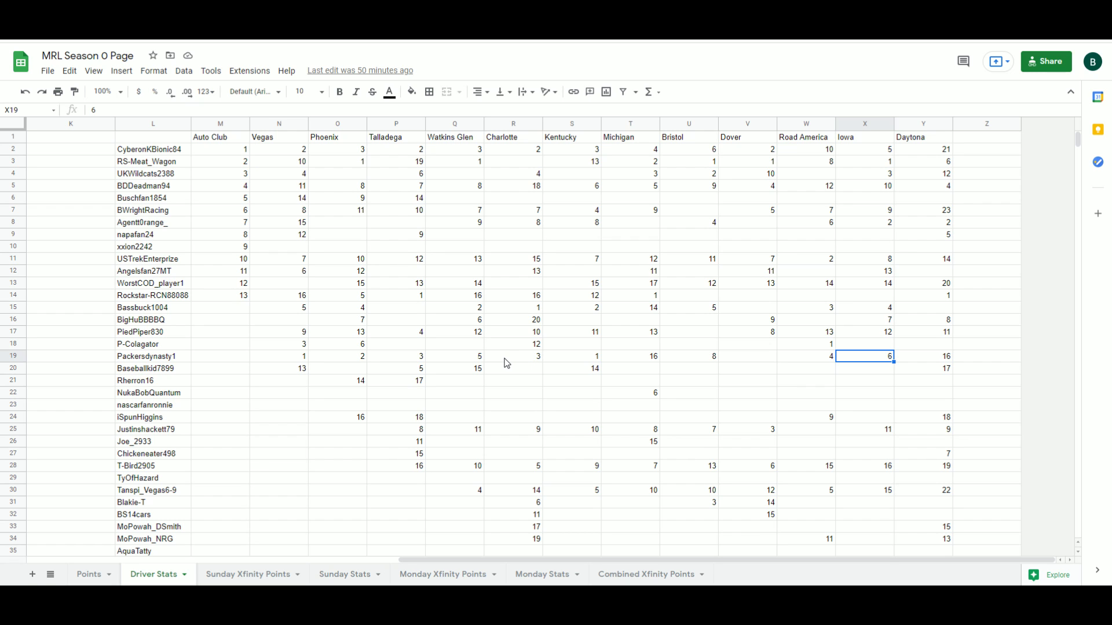
pyautogui.moveTo(597, 562); pyautogui.dragTo(225, 559)
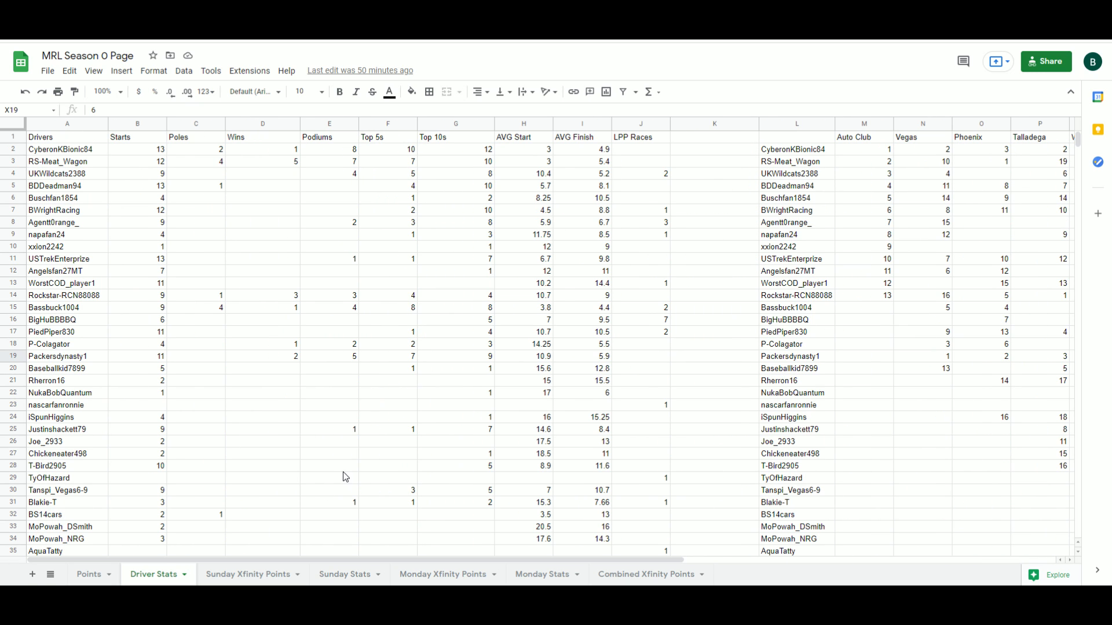
pyautogui.moveTo(59, 357); pyautogui.dragTo(590, 362)
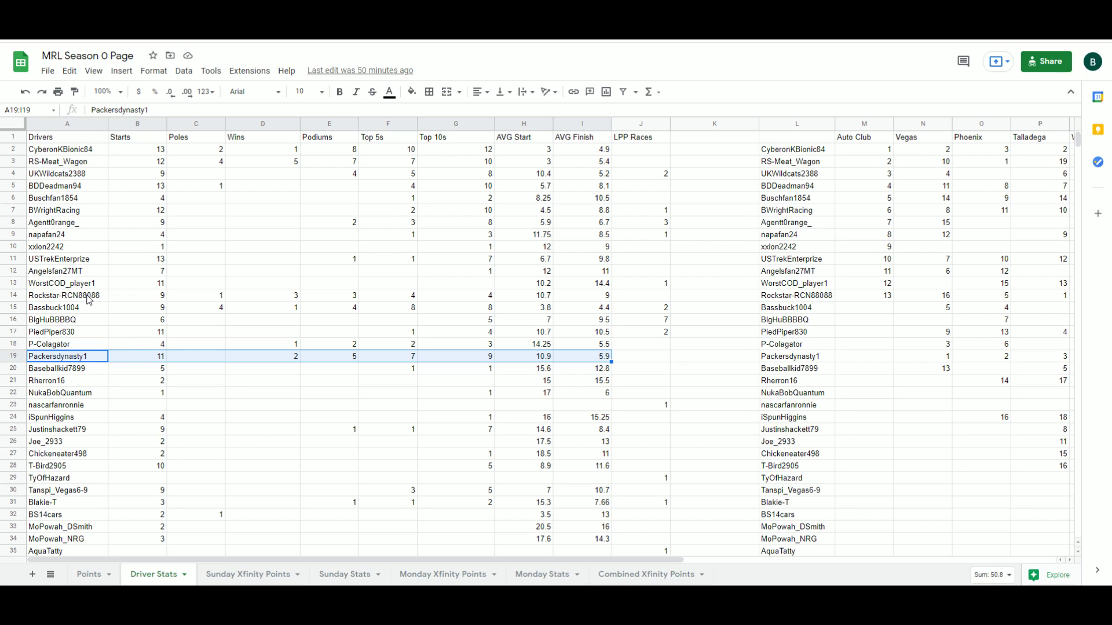
# Step: Review the row 17 driver's stat line, averages and Top 10s, plus the finishes at Vegas, Charlotte and Kentucky
pyautogui.moveTo(68, 334); pyautogui.dragTo(592, 335)
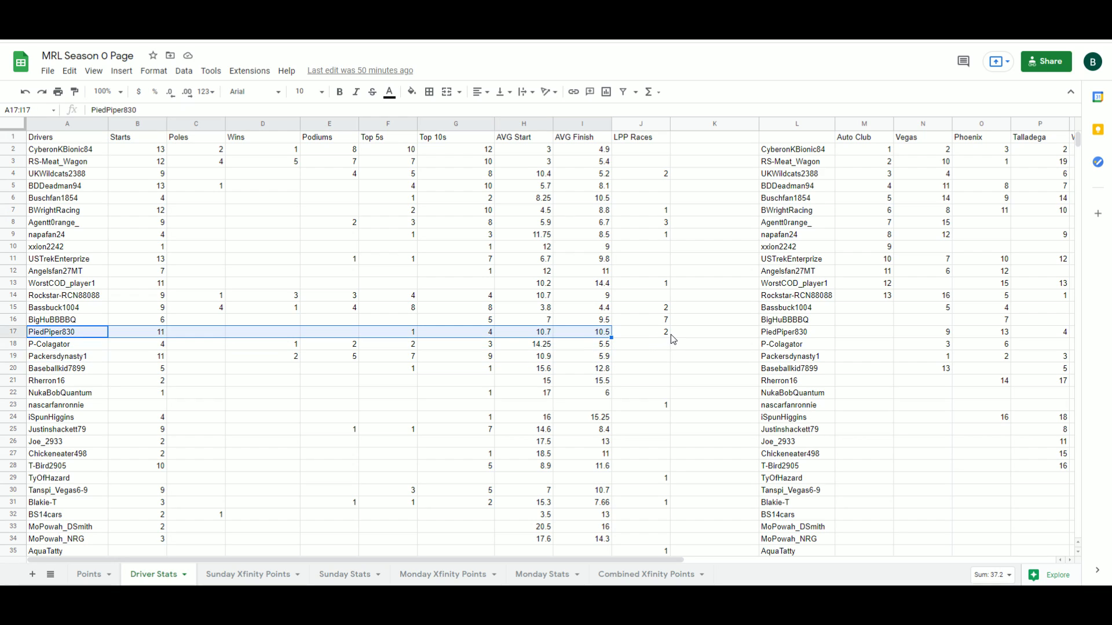
pyautogui.click(545, 335)
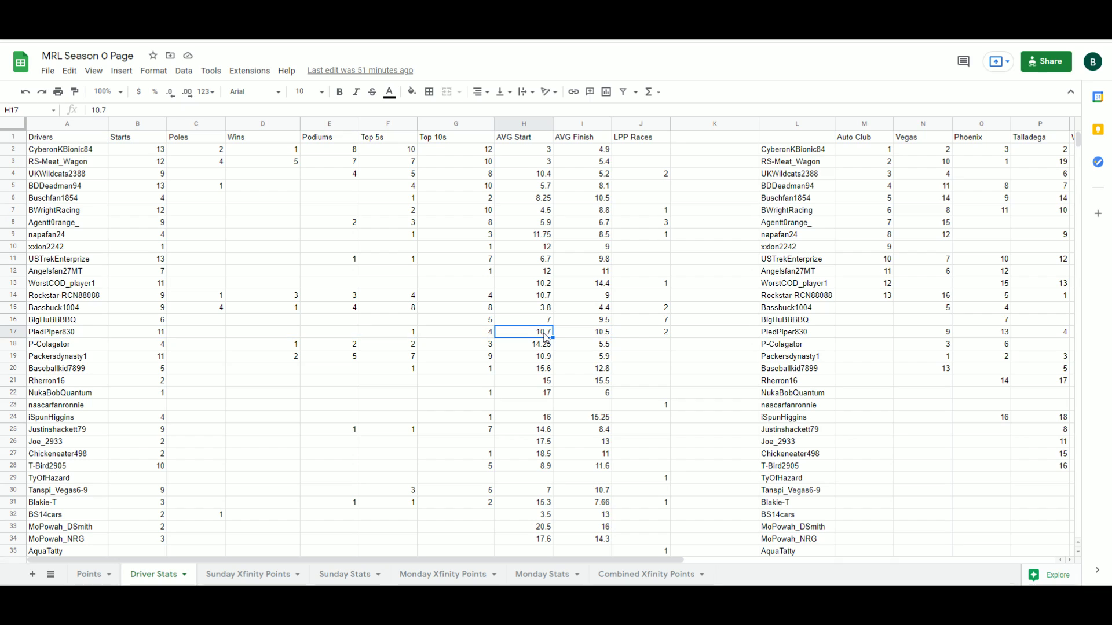
pyautogui.click(605, 337)
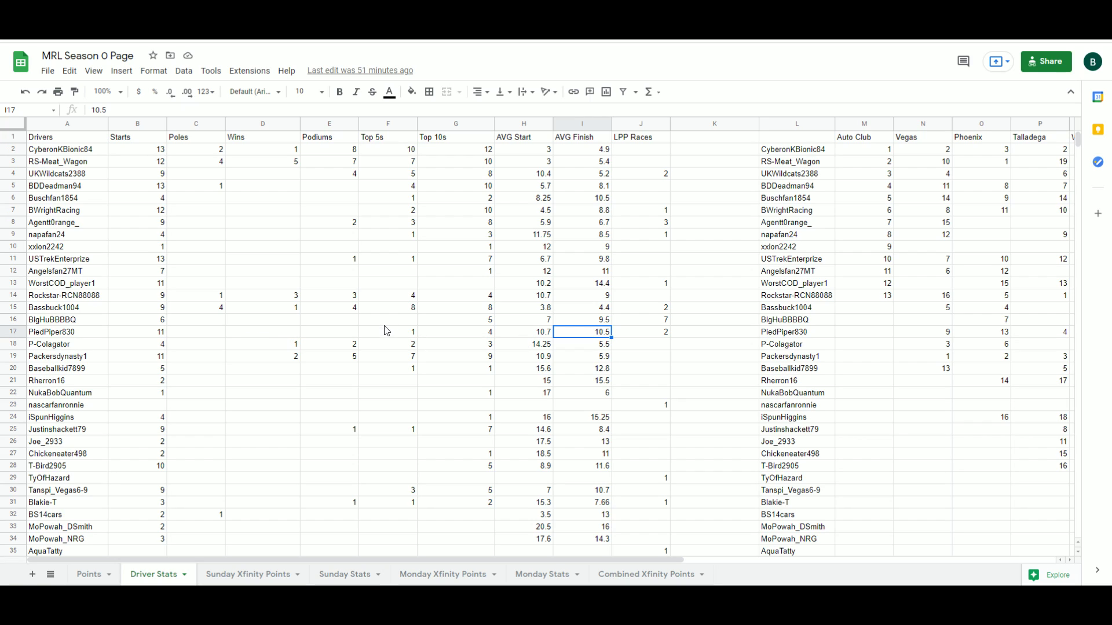
pyautogui.click(434, 333)
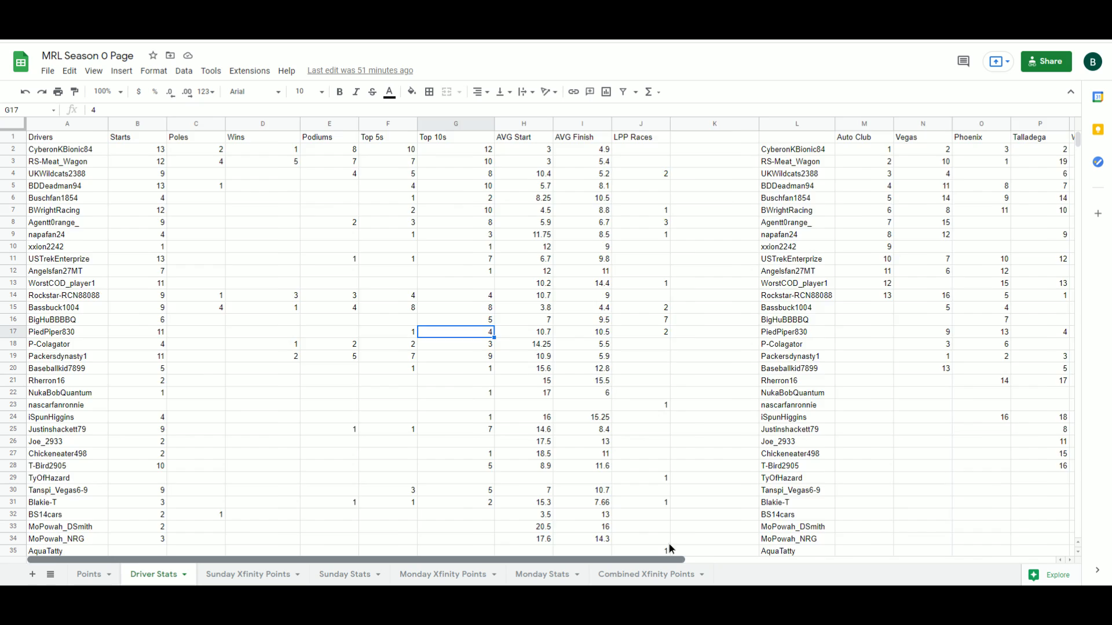
pyautogui.moveTo(669, 559); pyautogui.dragTo(886, 557)
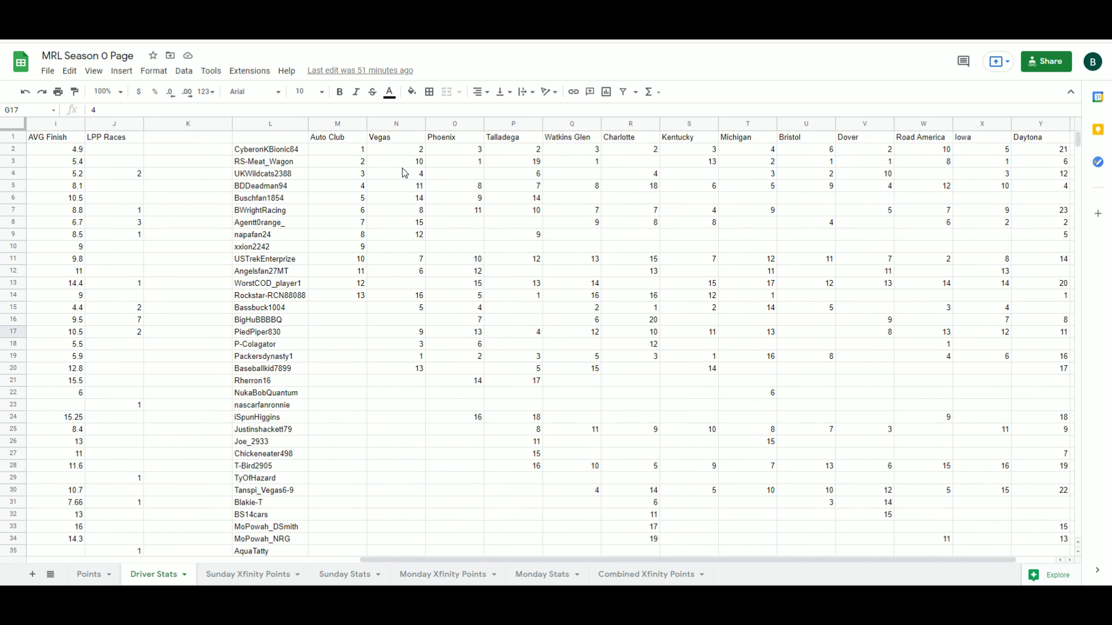
pyautogui.click(412, 336)
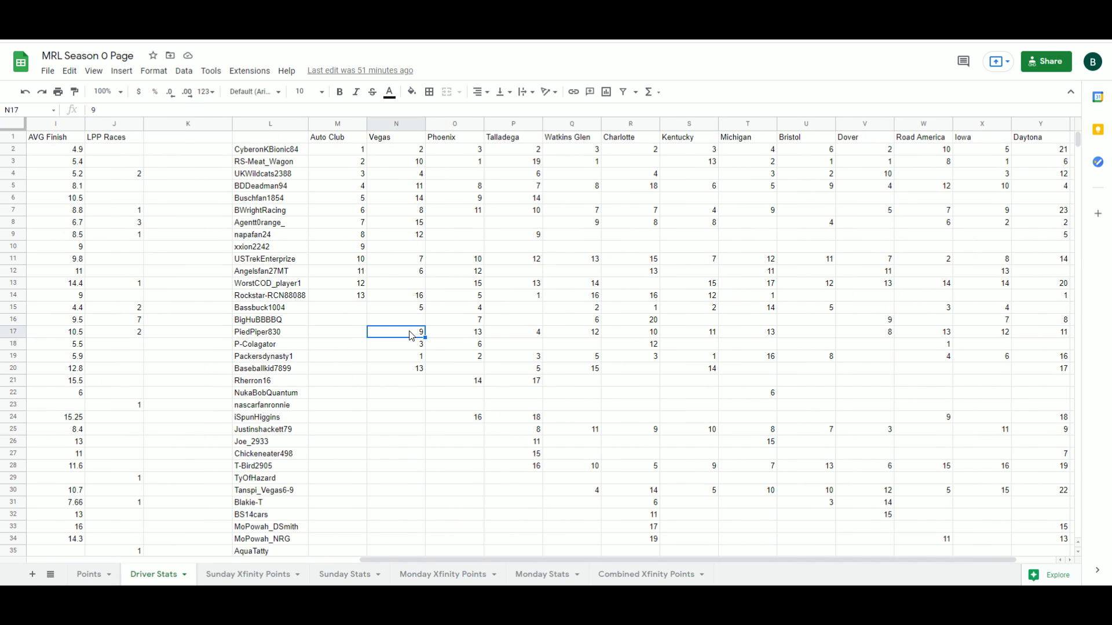
pyautogui.click(652, 336)
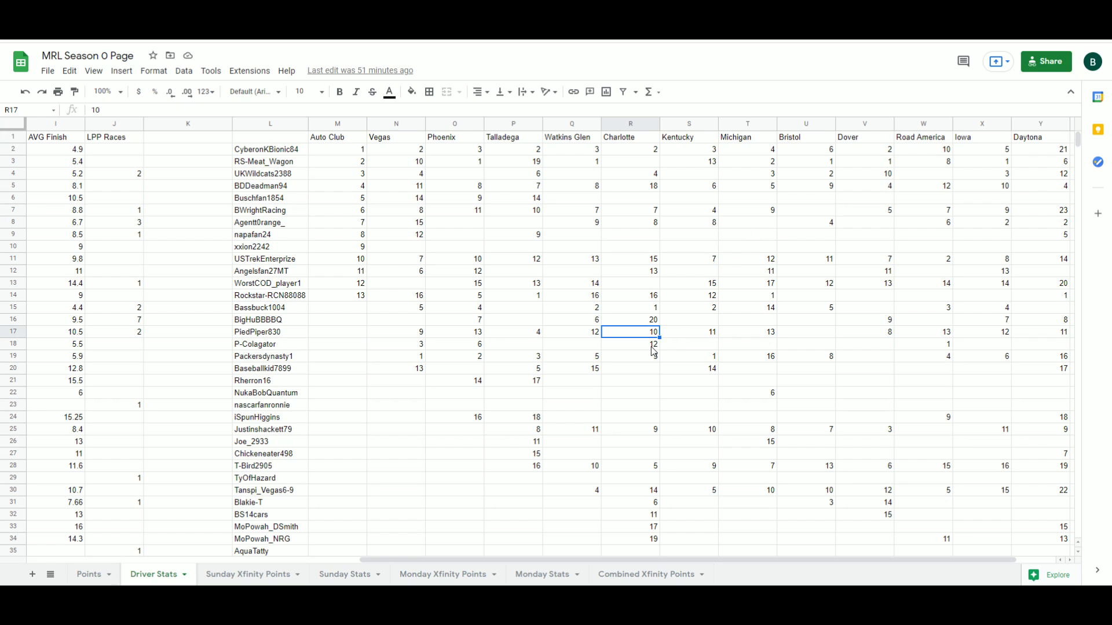
pyautogui.click(690, 335)
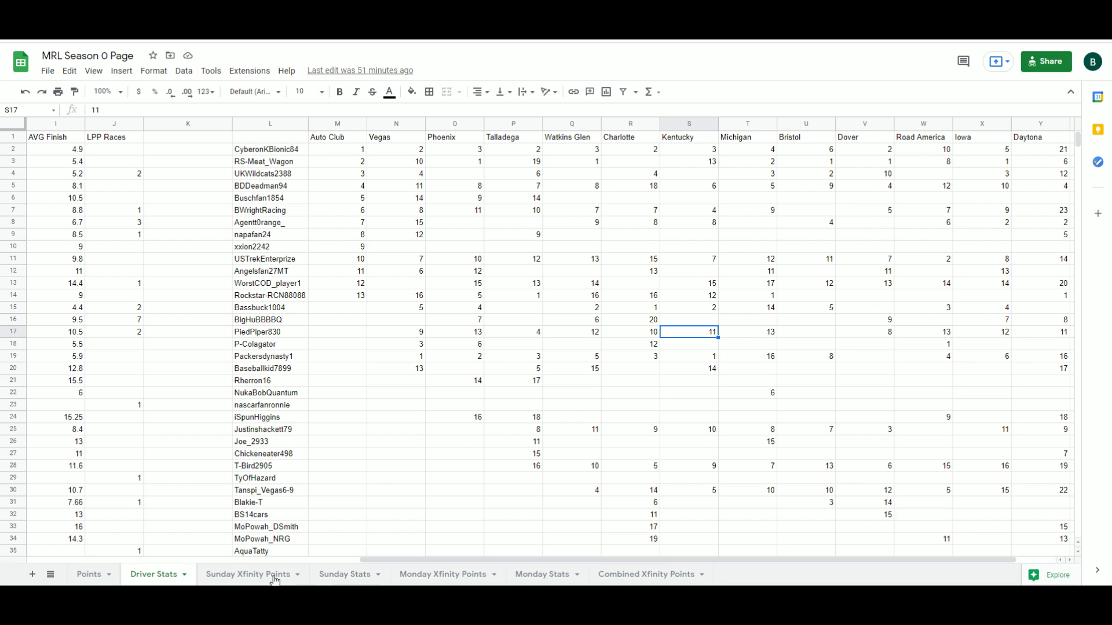
# Step: Compare the 5th and 6th place drivers' totals, points behind and position changes on the Points sheet
pyautogui.click(85, 575)
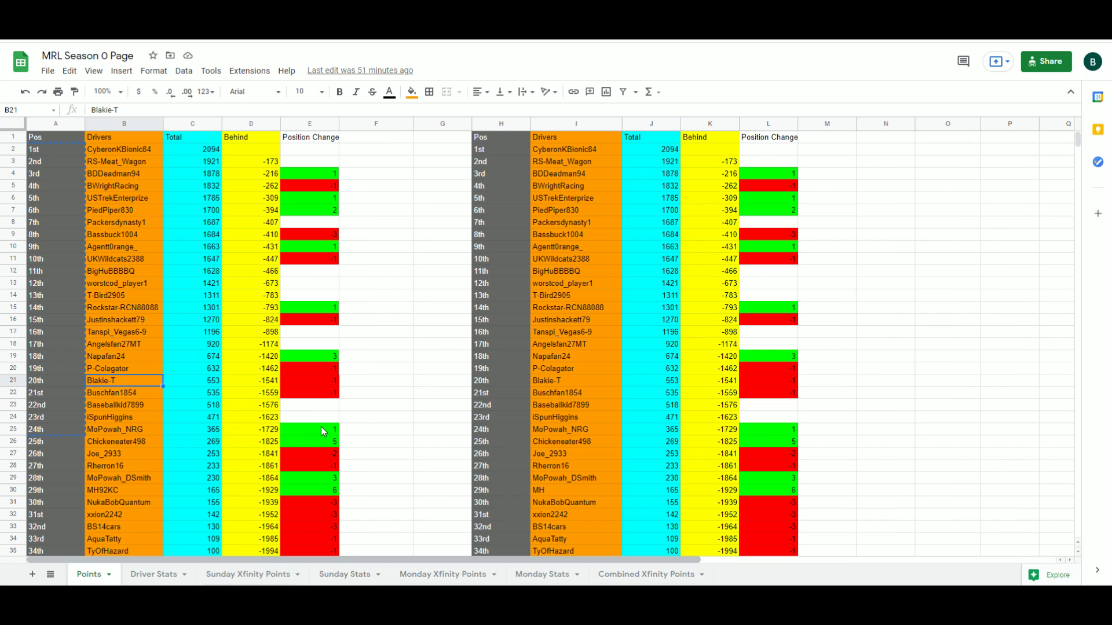
pyautogui.click(123, 212)
pyautogui.moveTo(300, 213); pyautogui.dragTo(139, 211)
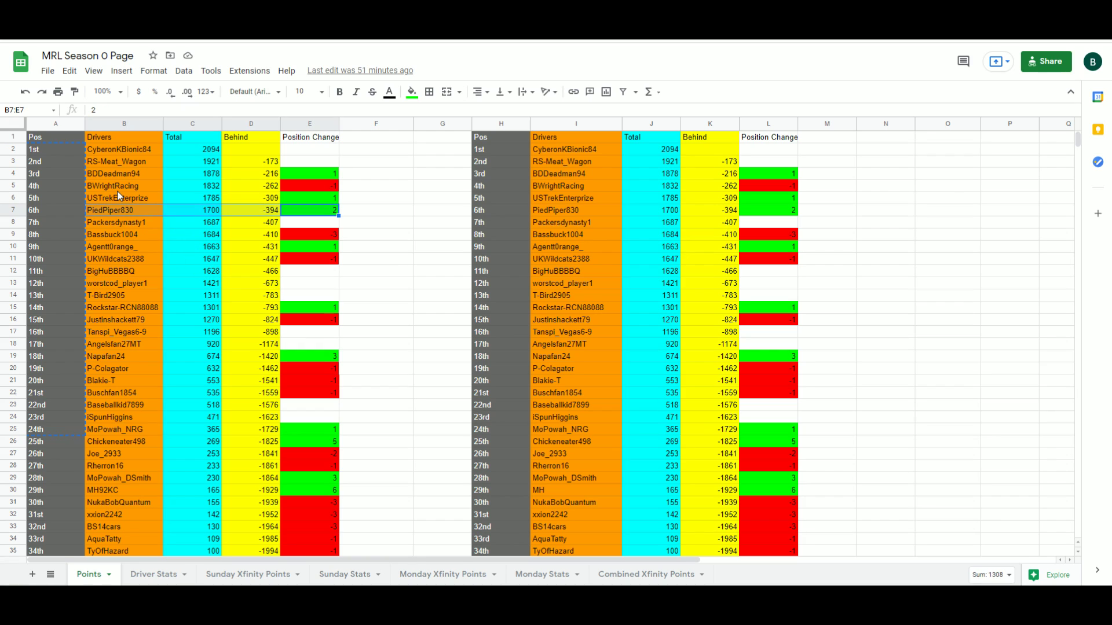
pyautogui.moveTo(121, 198); pyautogui.dragTo(376, 199)
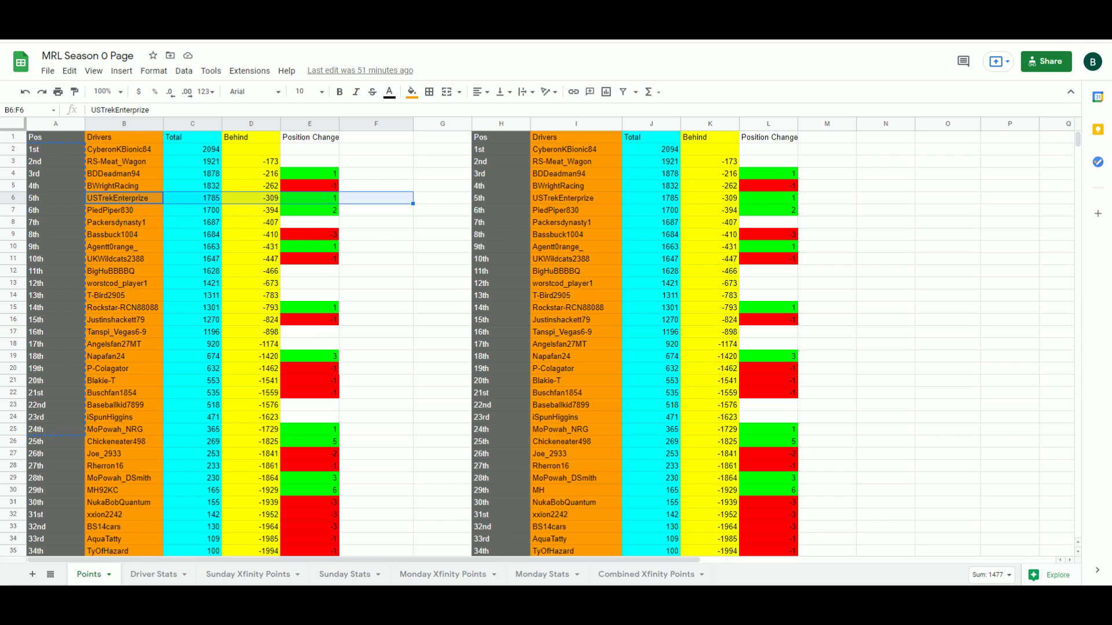
pyautogui.moveTo(124, 200); pyautogui.dragTo(316, 200)
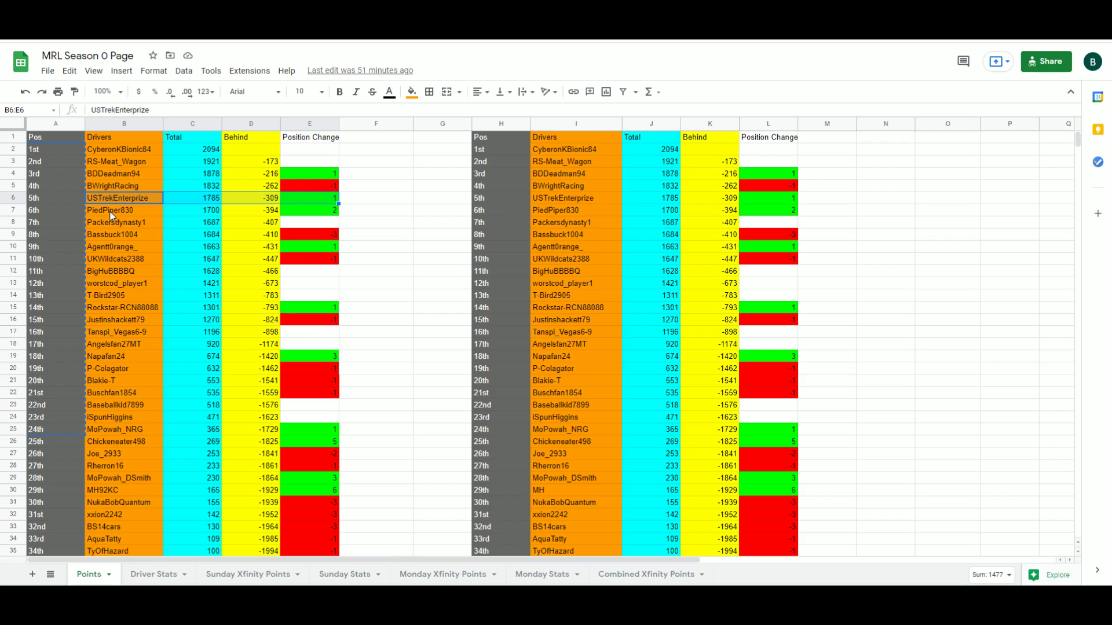
pyautogui.moveTo(111, 211); pyautogui.dragTo(282, 221)
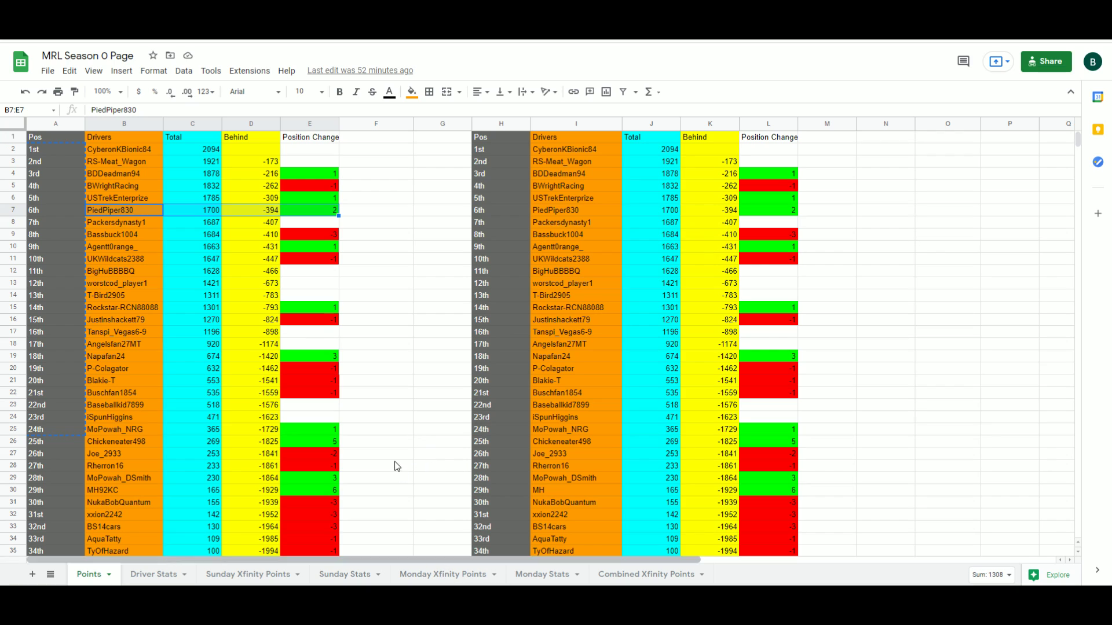
pyautogui.moveTo(130, 200); pyautogui.dragTo(305, 207)
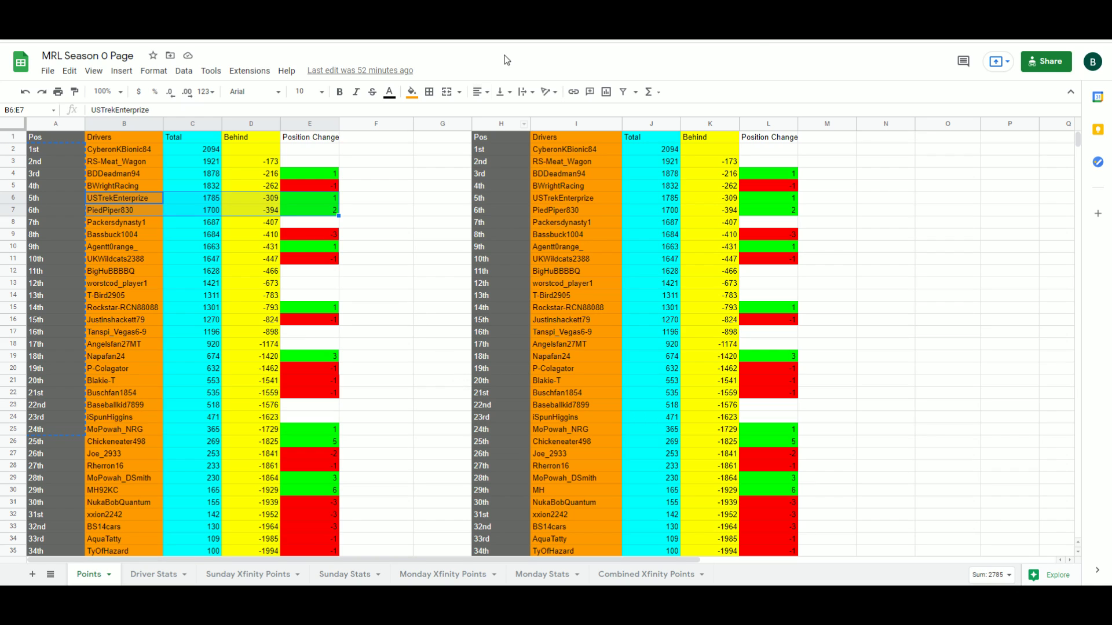
# Step: Check the row 11 driver's finishes at Vegas, Charlotte and Kentucky and the AVG Finish on the Driver Stats sheet
pyautogui.click(167, 576)
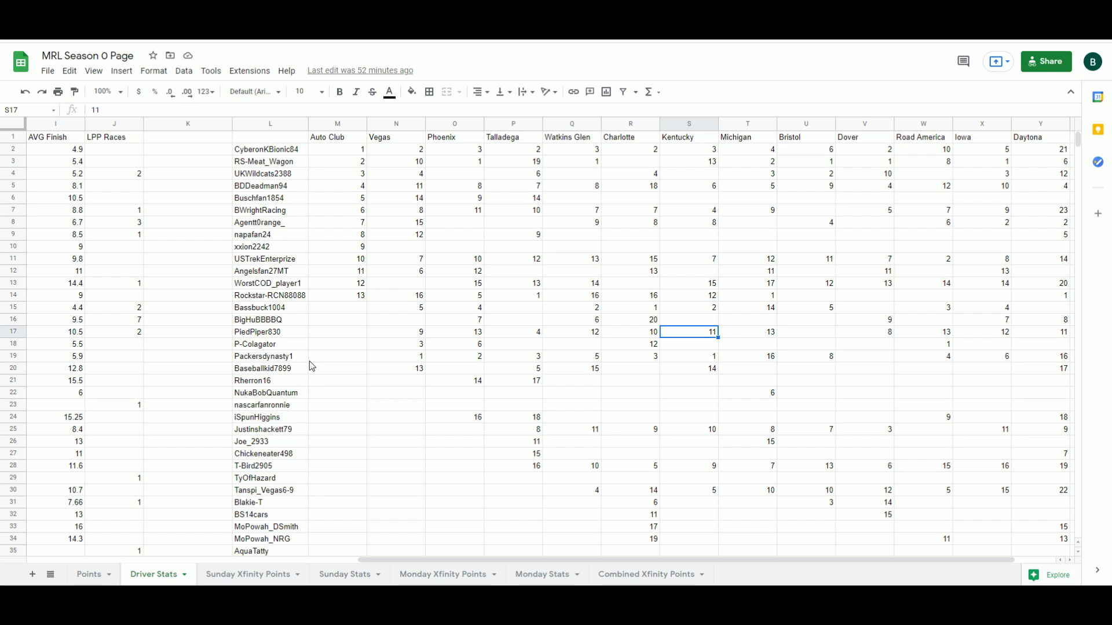
pyautogui.click(410, 259)
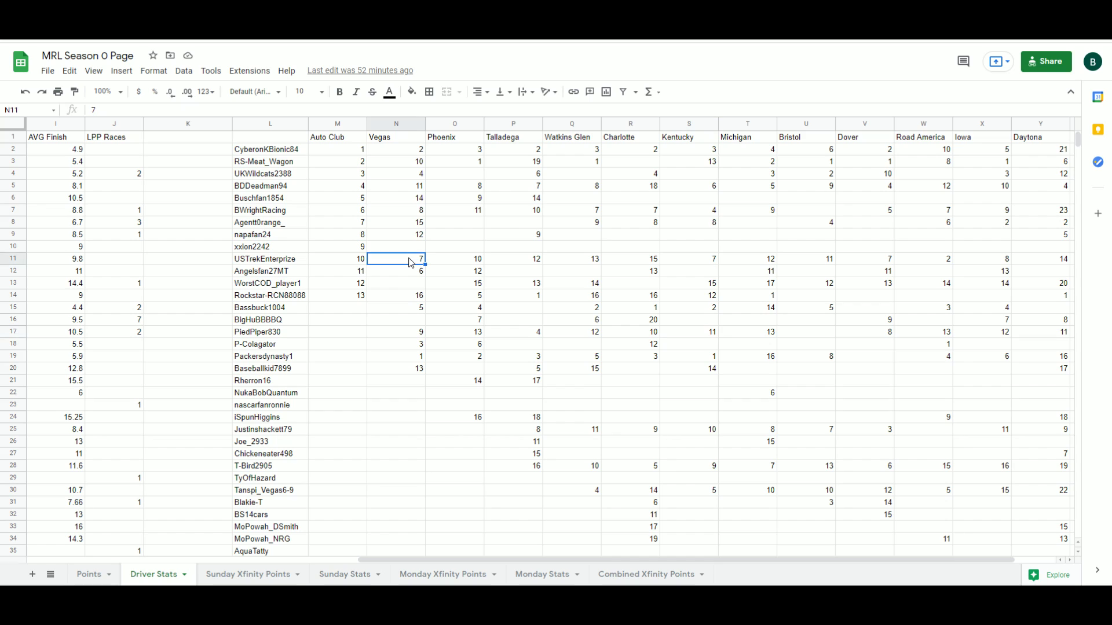
pyautogui.click(633, 260)
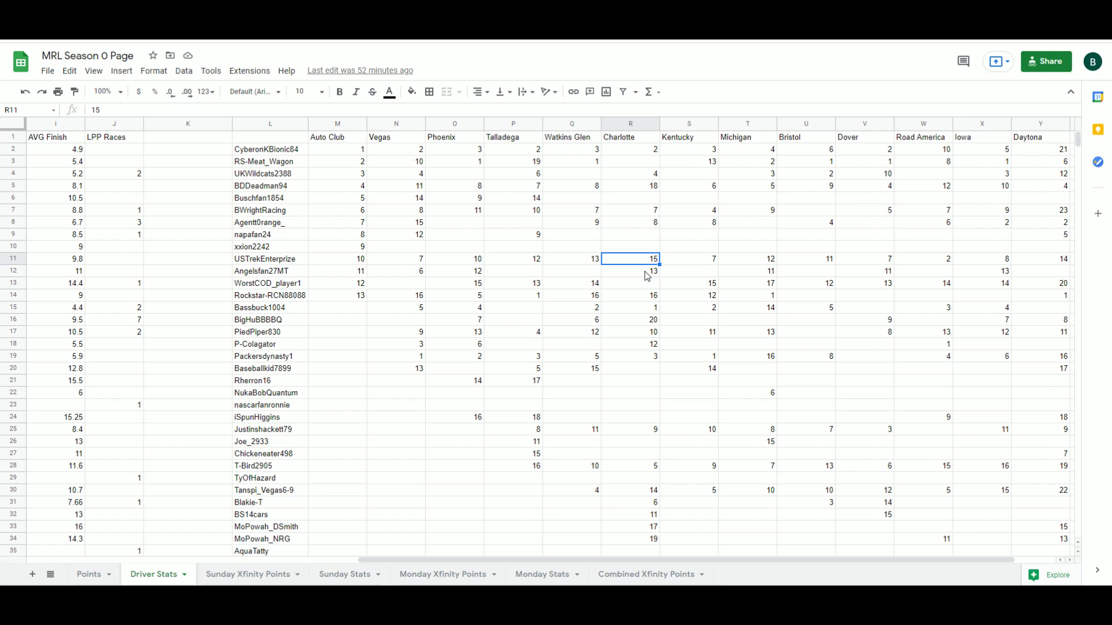
pyautogui.click(704, 260)
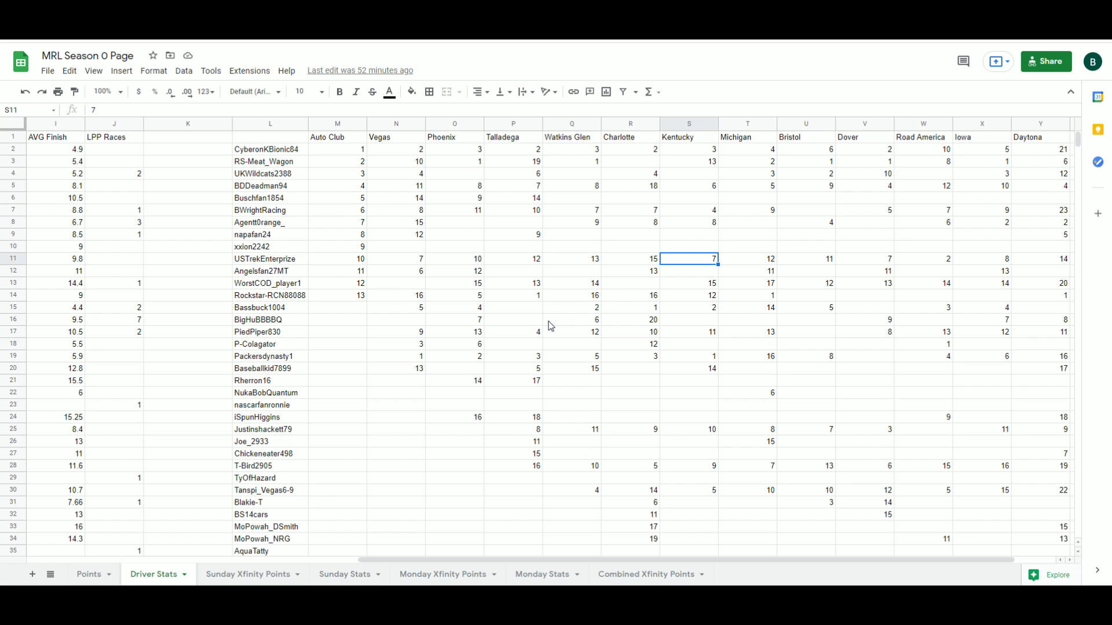
pyautogui.click(44, 262)
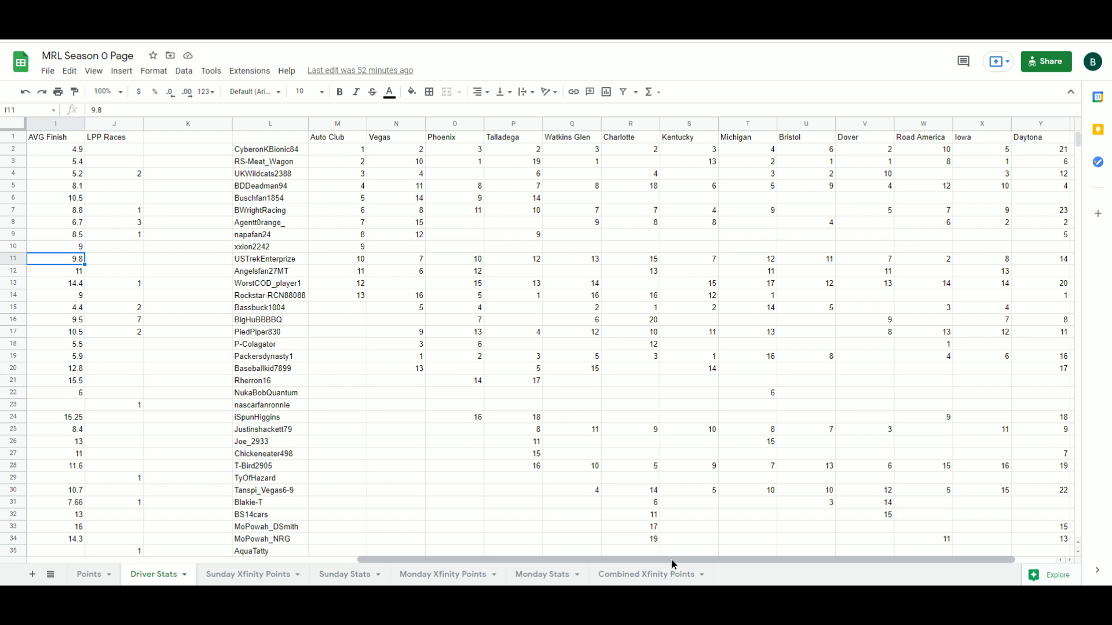
# Step: Review the row 5 driver's stat line from Starts to AVG Finish and the finishes at Vegas, Charlotte and Kentucky
pyautogui.moveTo(672, 559); pyautogui.dragTo(344, 560)
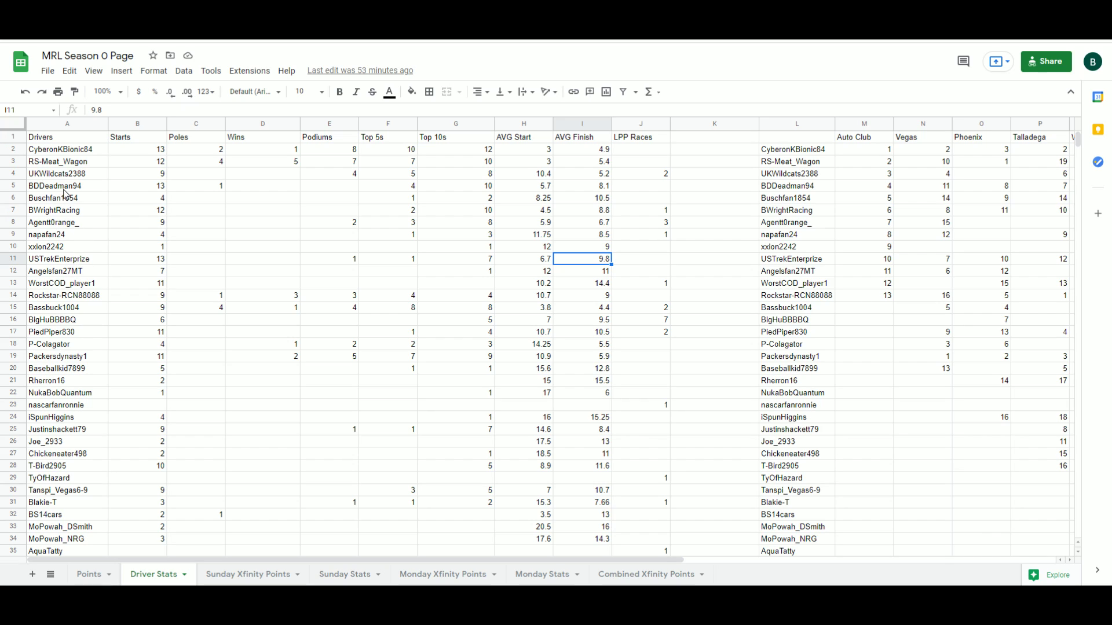
pyautogui.moveTo(65, 188); pyautogui.dragTo(605, 187)
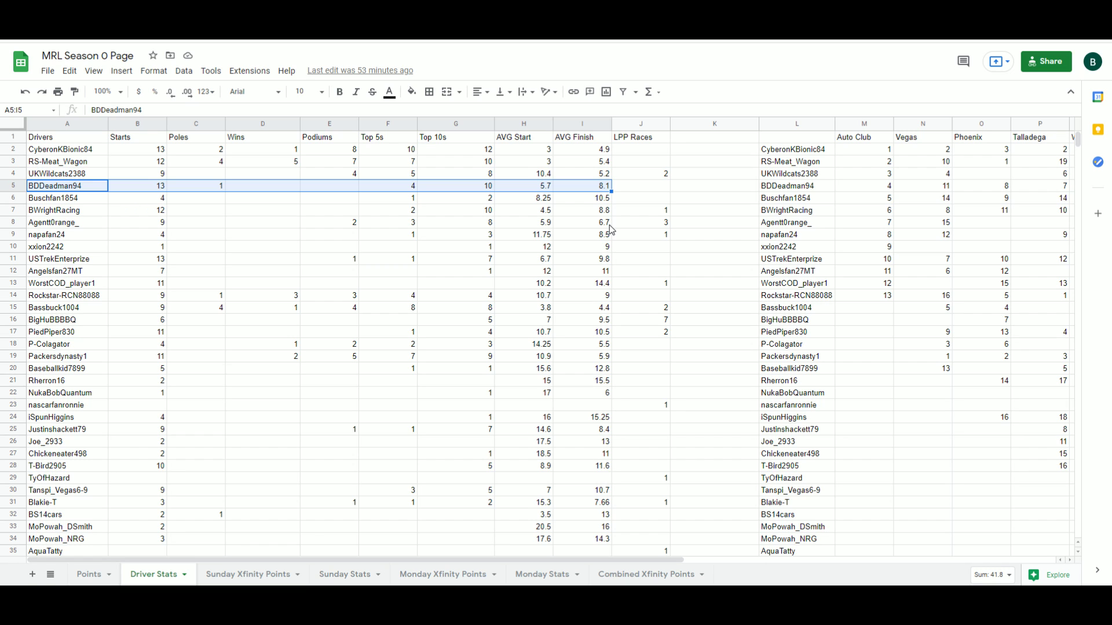
pyautogui.moveTo(571, 557); pyautogui.dragTo(879, 561)
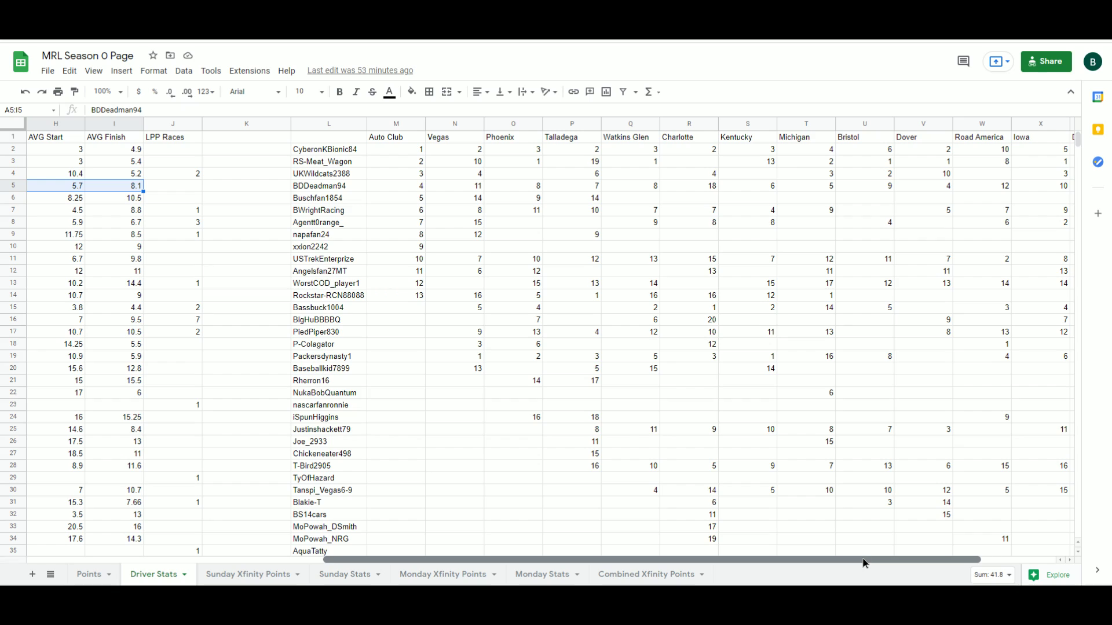
pyautogui.click(477, 193)
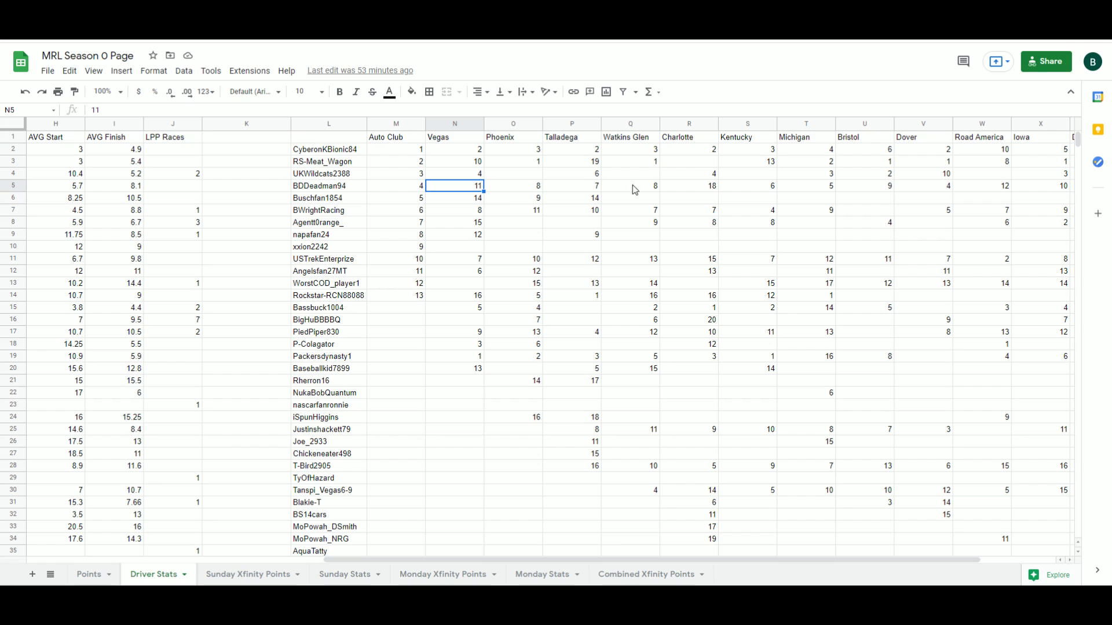
pyautogui.click(709, 186)
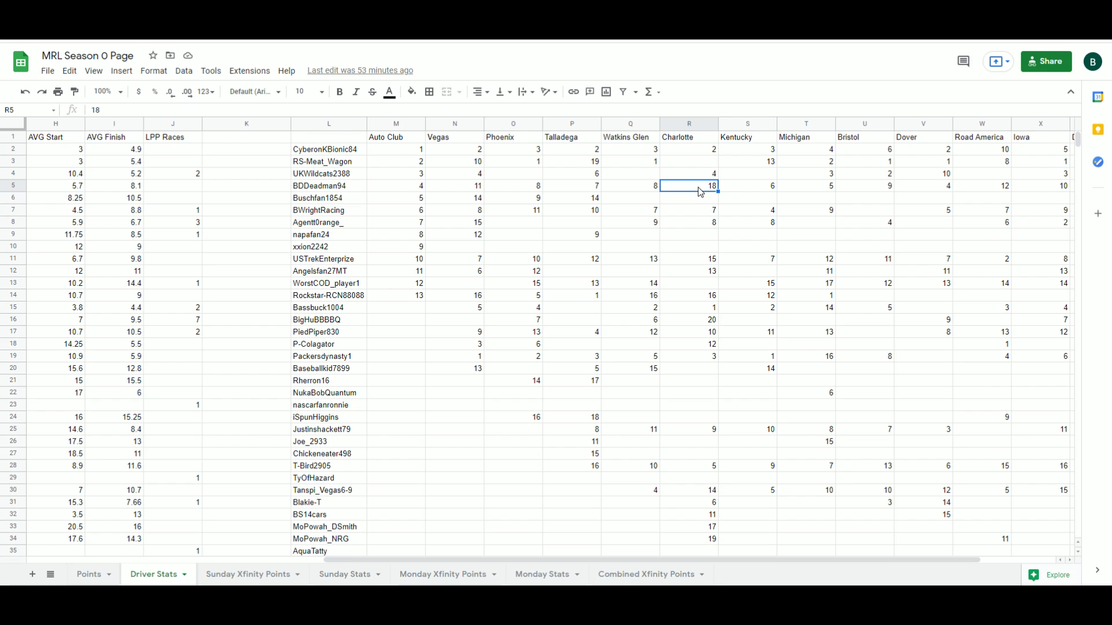
pyautogui.press('Right')
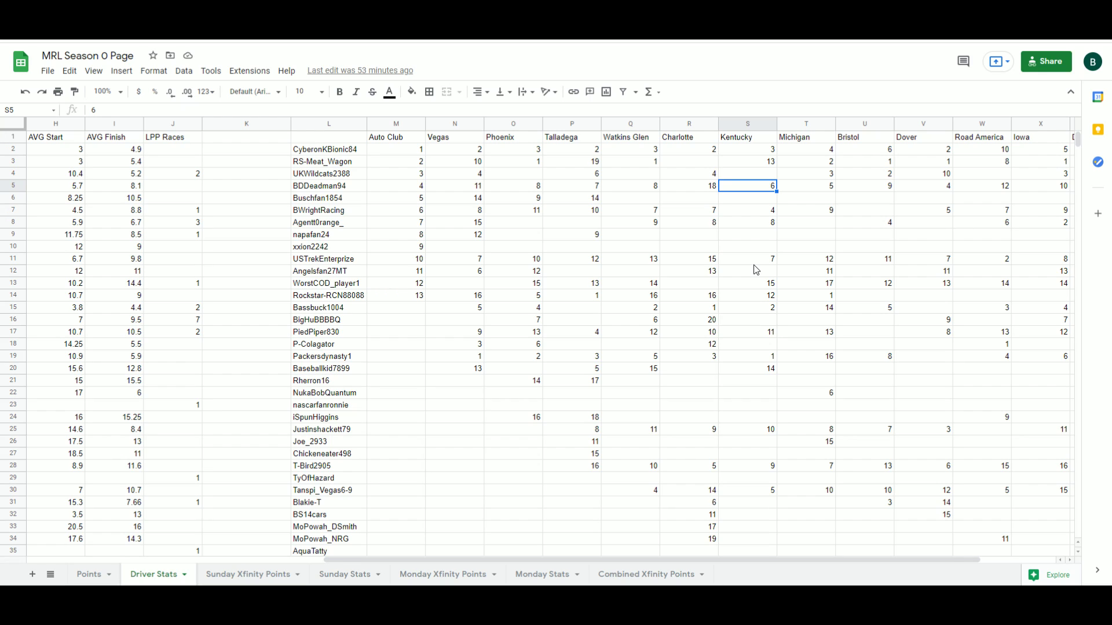
# Step: Check the row 7 driver's Kentucky finish and compare the row 15 and row 14 drivers' stat lines from Starts to AVG Finish
pyautogui.click(752, 213)
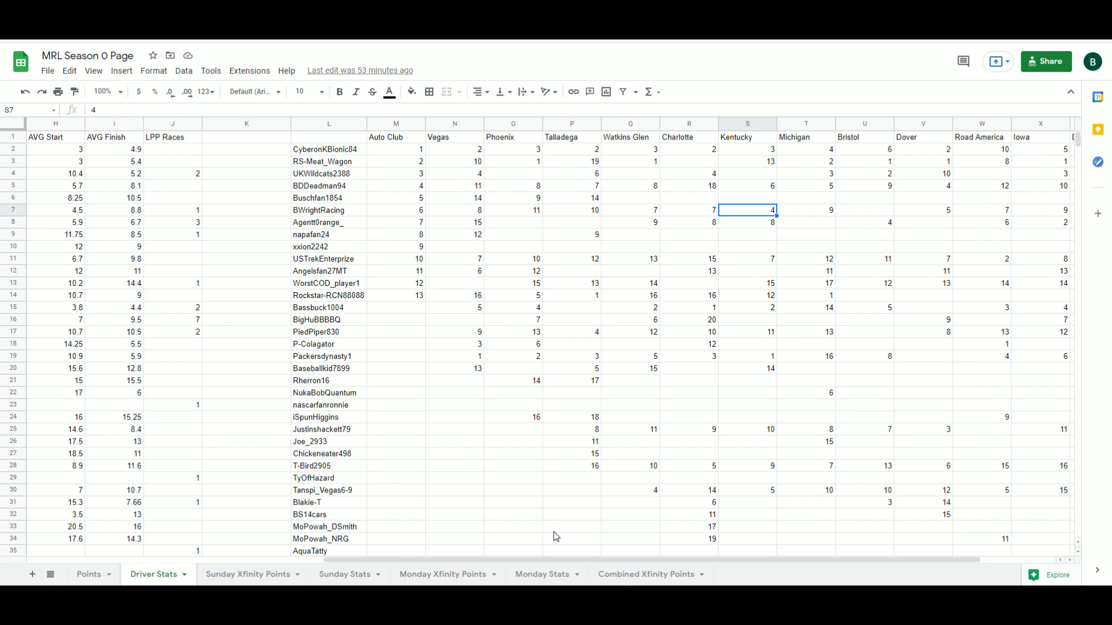
pyautogui.moveTo(567, 560); pyautogui.dragTo(255, 523)
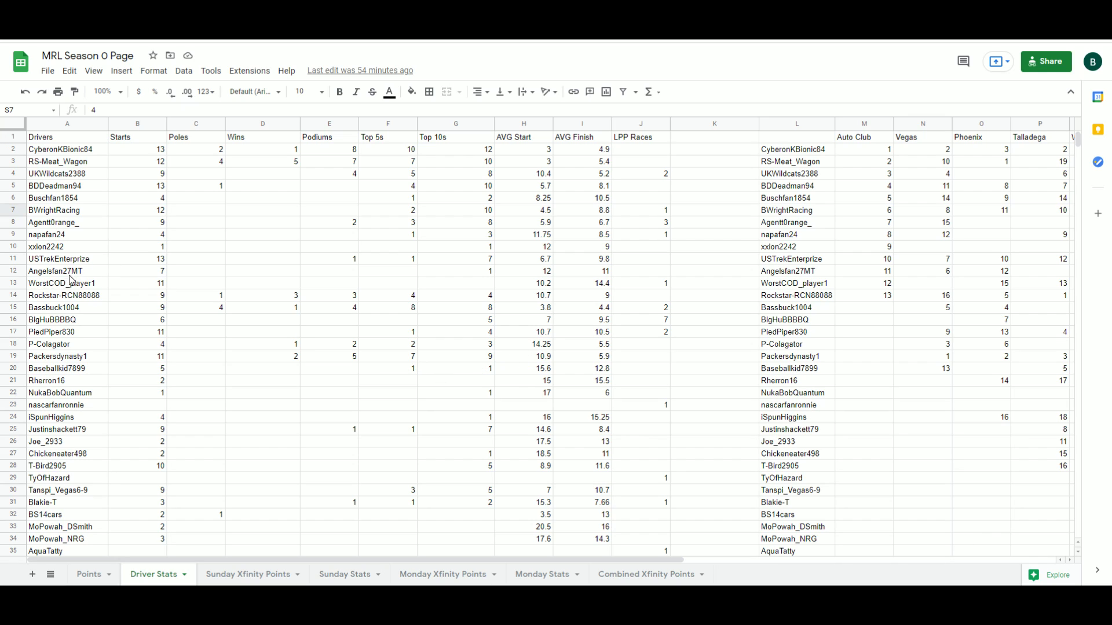
pyautogui.moveTo(61, 310); pyautogui.dragTo(584, 310)
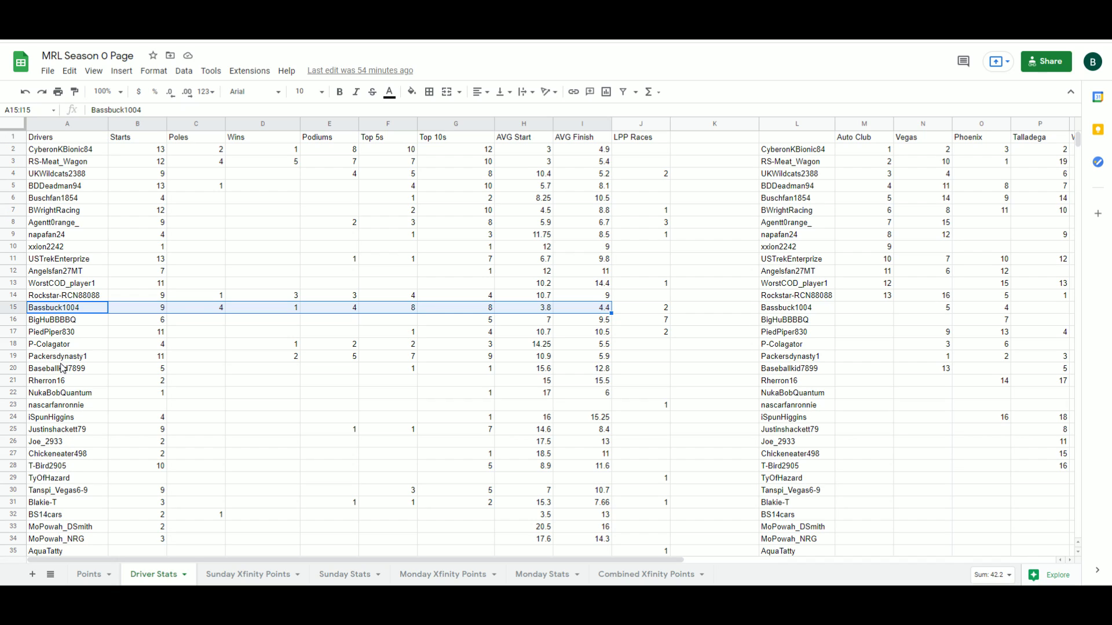
pyautogui.moveTo(58, 297); pyautogui.dragTo(579, 298)
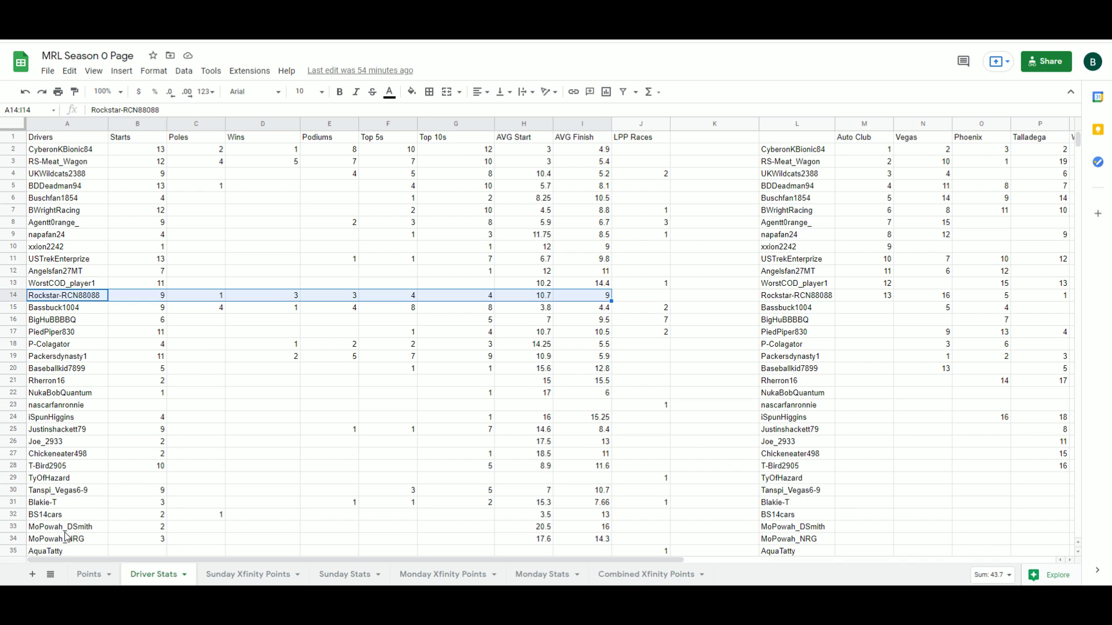
# Step: Check the row 39 driver's Starts and compare that driver's AVG Start with the AVG Finish
pyautogui.scroll(-3, 75, 528)
pyautogui.moveTo(58, 515); pyautogui.dragTo(139, 515)
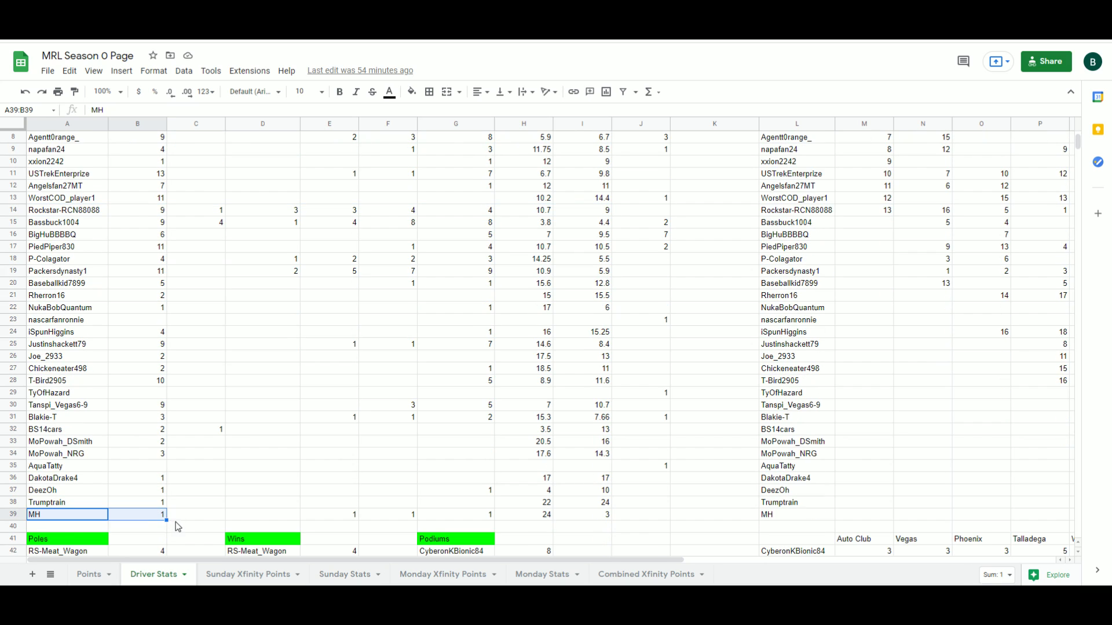
pyautogui.click(549, 515)
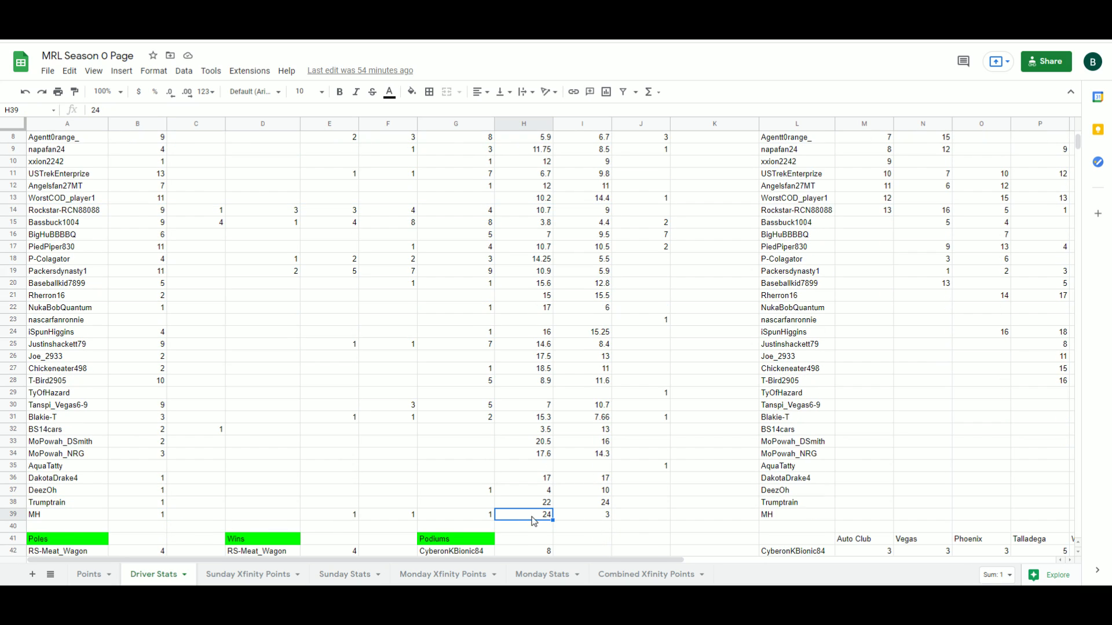
pyautogui.click(581, 516)
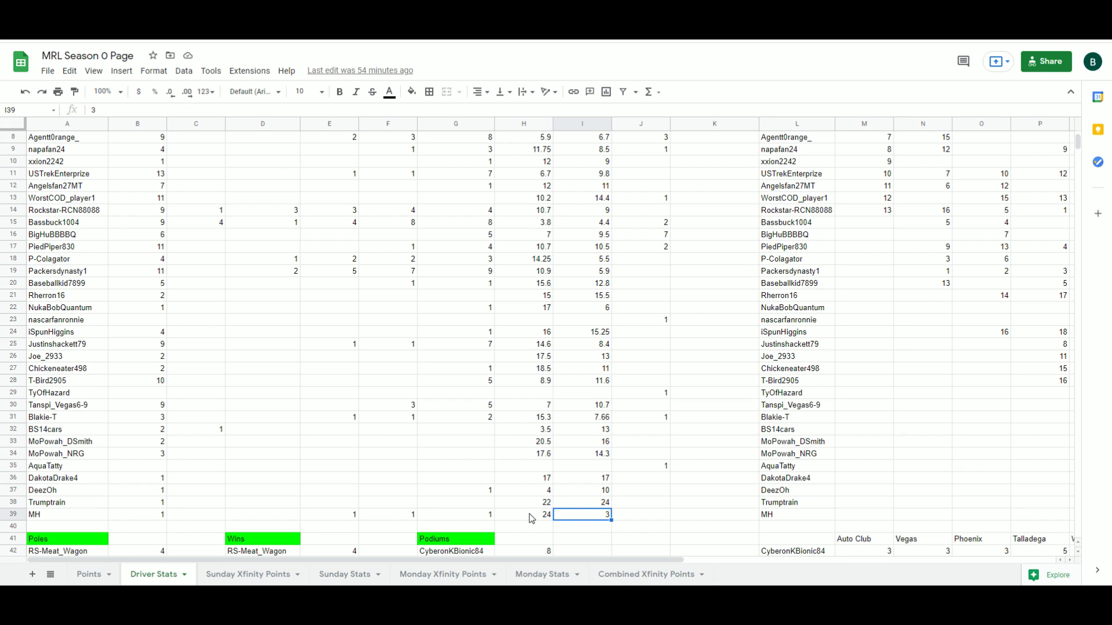
pyautogui.click(541, 517)
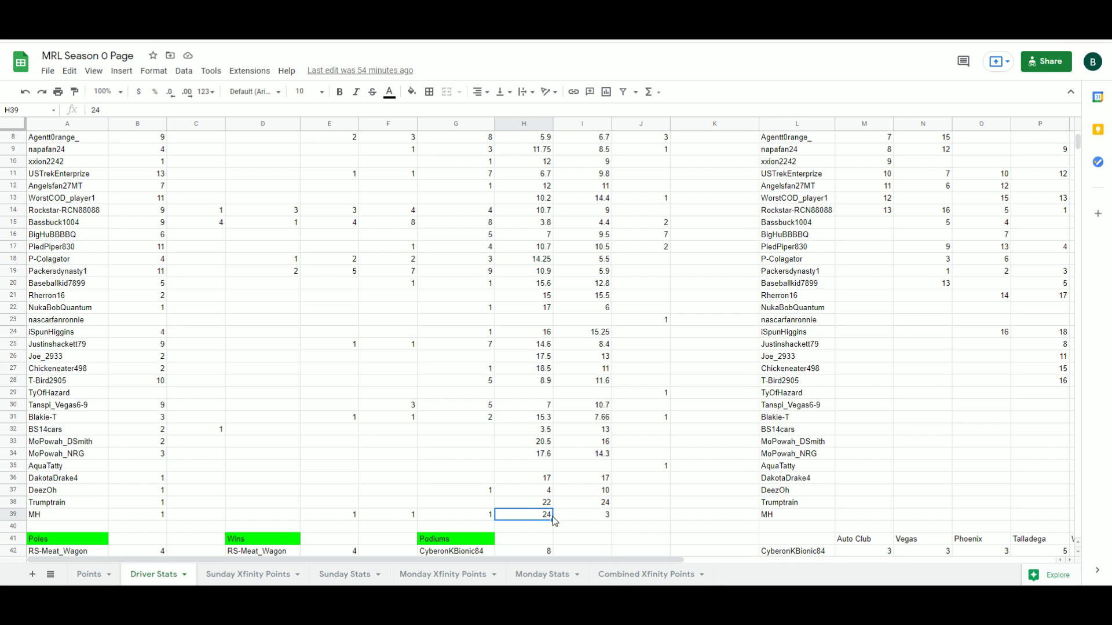
pyautogui.click(603, 518)
# Step: Review the row 39 driver's whole stat line from the driver name across to AVG Start
pyautogui.press('Home')
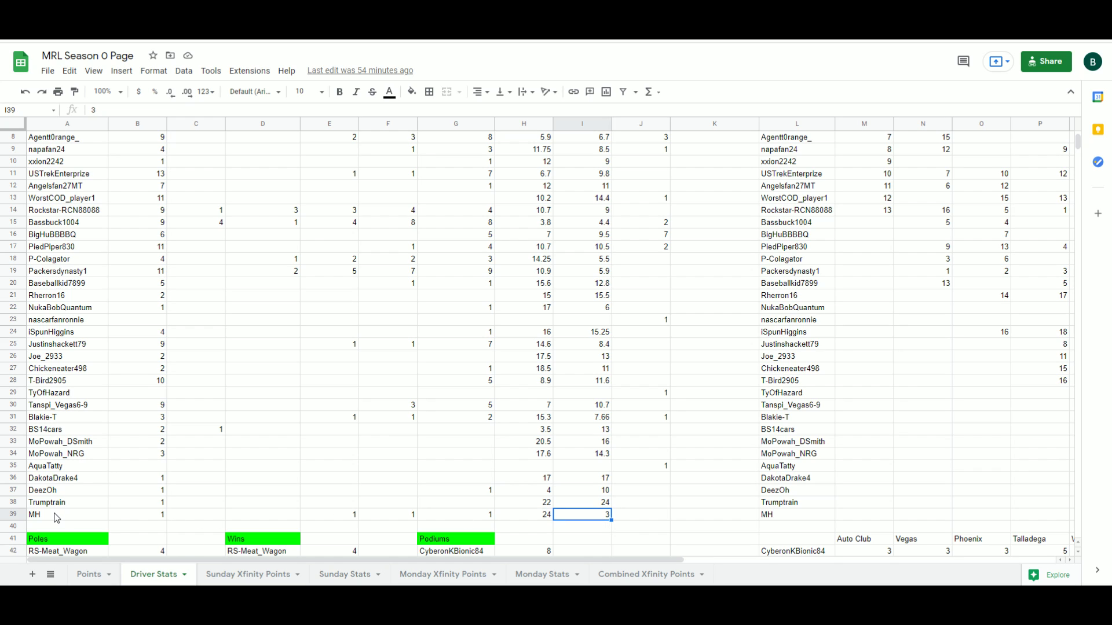
pyautogui.hotkey('shift', 'Right')
pyautogui.hotkey('shift', 'Right')
pyautogui.hotkey('shift', 'Right')
pyautogui.hotkey('shift', 'Right')
pyautogui.hotkey('shift', 'Right')
pyautogui.hotkey('shift', 'Right')
pyautogui.hotkey('shift', 'Right')
pyautogui.click(641, 527)
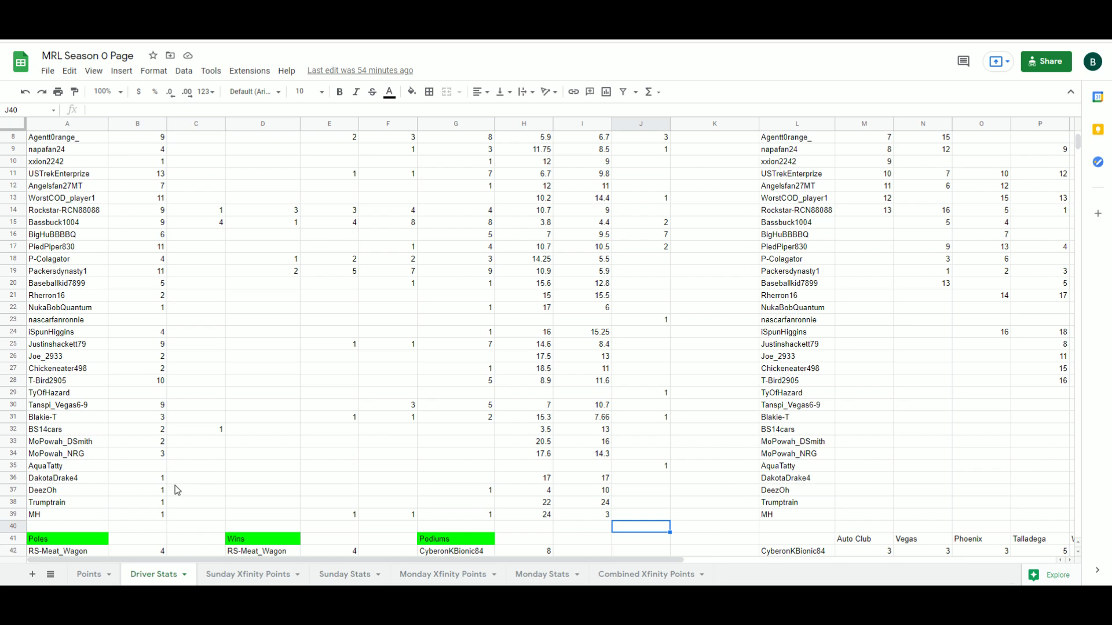
# Step: Review the Wins column for rows 2 to 19 and the Poles column for rows 2 to 32
pyautogui.scroll(3, 182, 494)
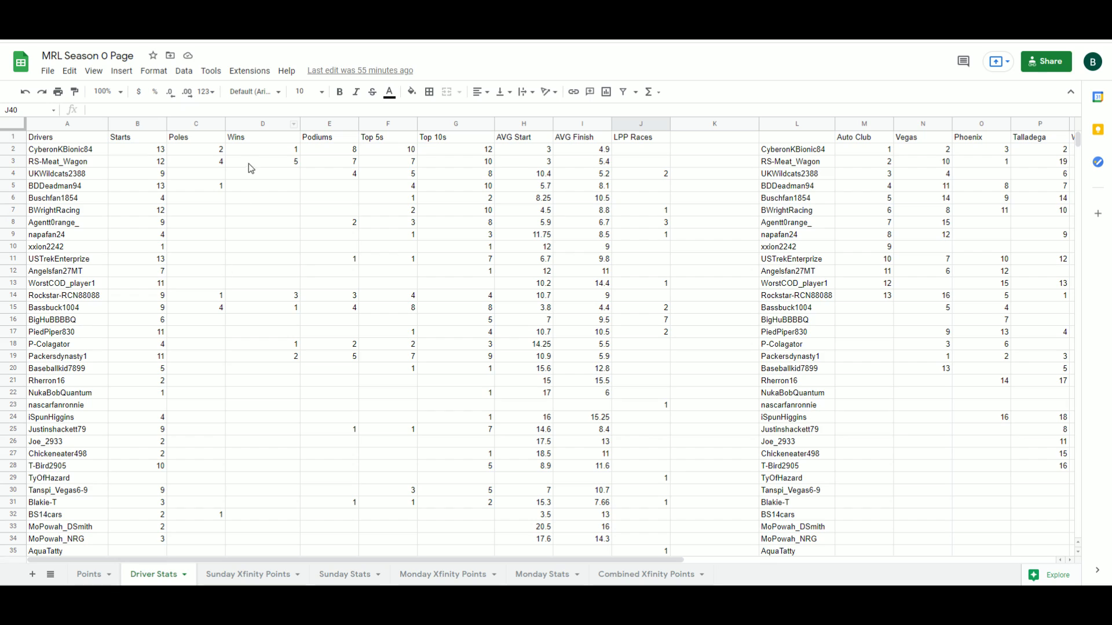
pyautogui.moveTo(268, 149); pyautogui.dragTo(272, 362)
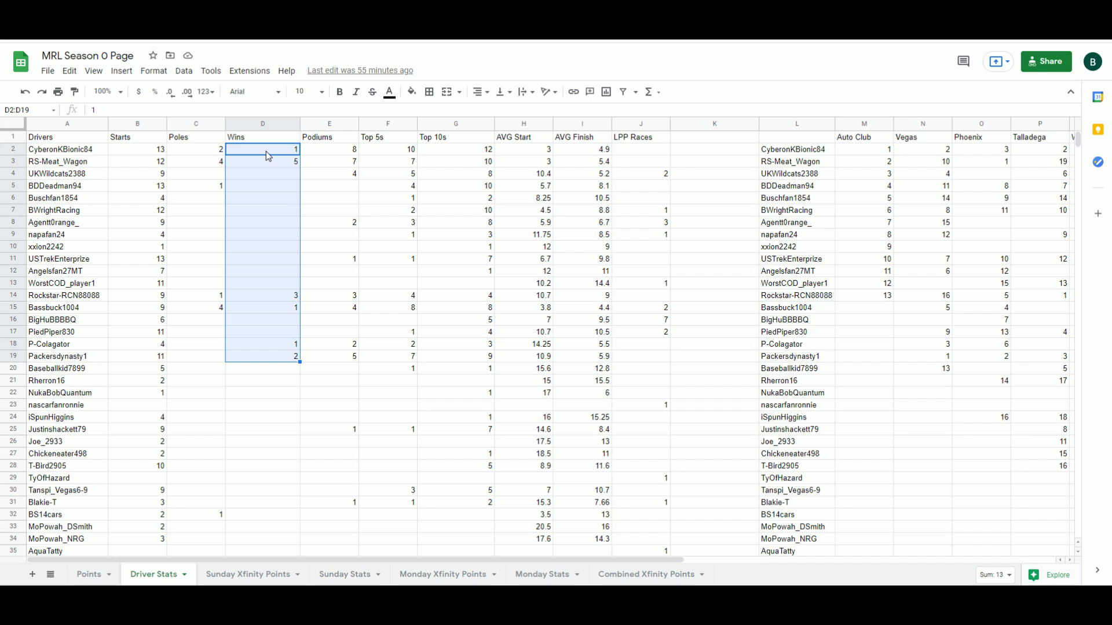
pyautogui.moveTo(211, 148); pyautogui.dragTo(211, 517)
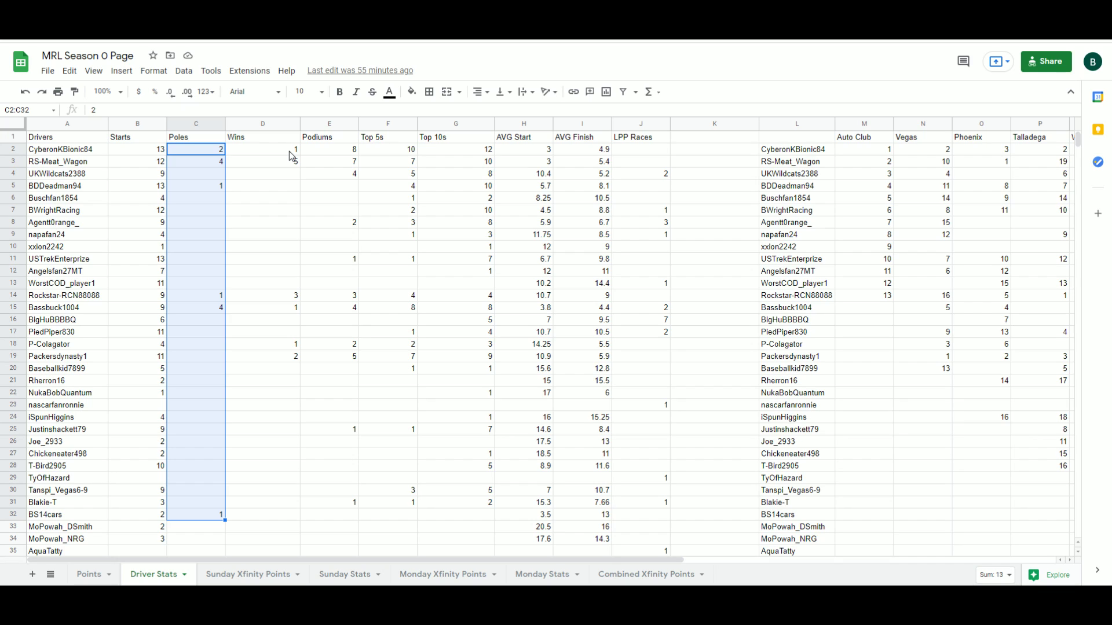
pyautogui.moveTo(412, 273); pyautogui.dragTo(420, 262)
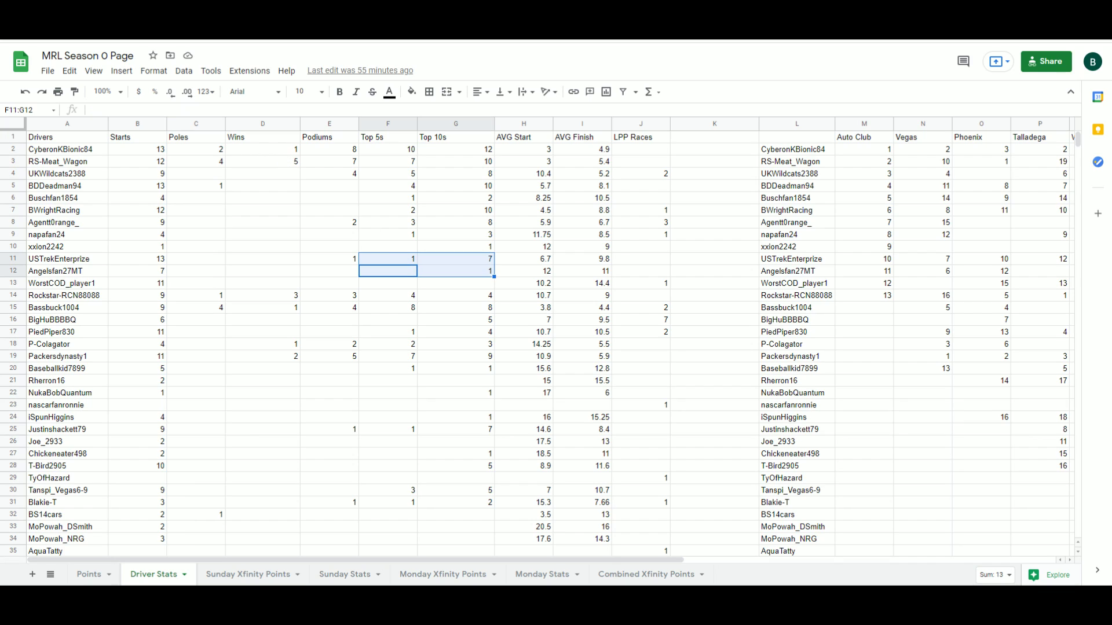
pyautogui.click(361, 226)
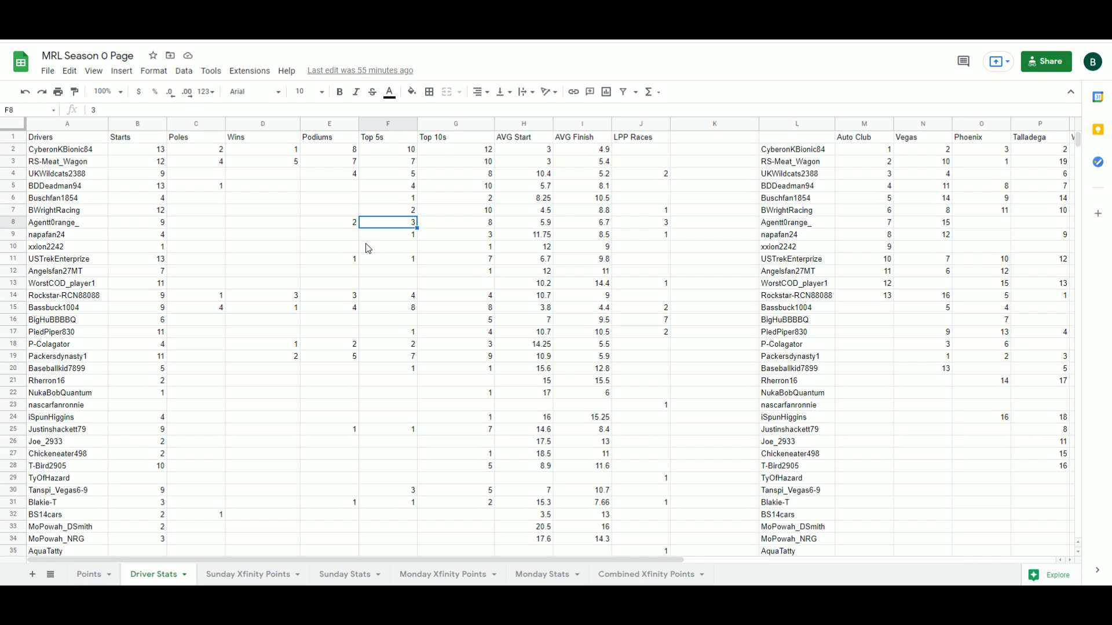